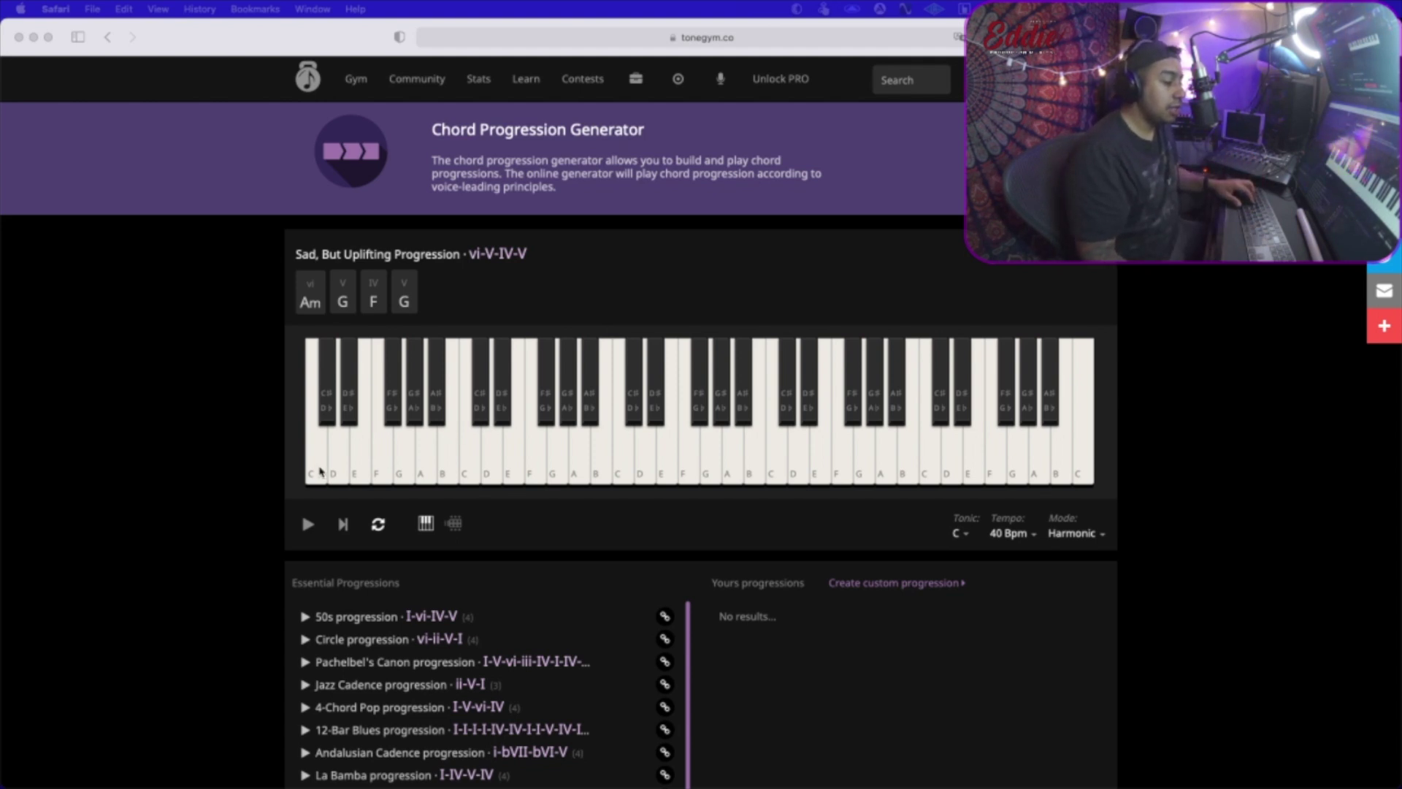
# Play a run of notes up the piano under the Sad, But Uplifting progression.
pyautogui.moveTo(316, 472)
pyautogui.mouseDown()
pyautogui.moveTo(569, 457)
pyautogui.moveTo(1084, 466)
pyautogui.moveTo(705, 482)
pyautogui.moveTo(301, 465)
pyautogui.moveTo(333, 345)
pyautogui.mouseUp()
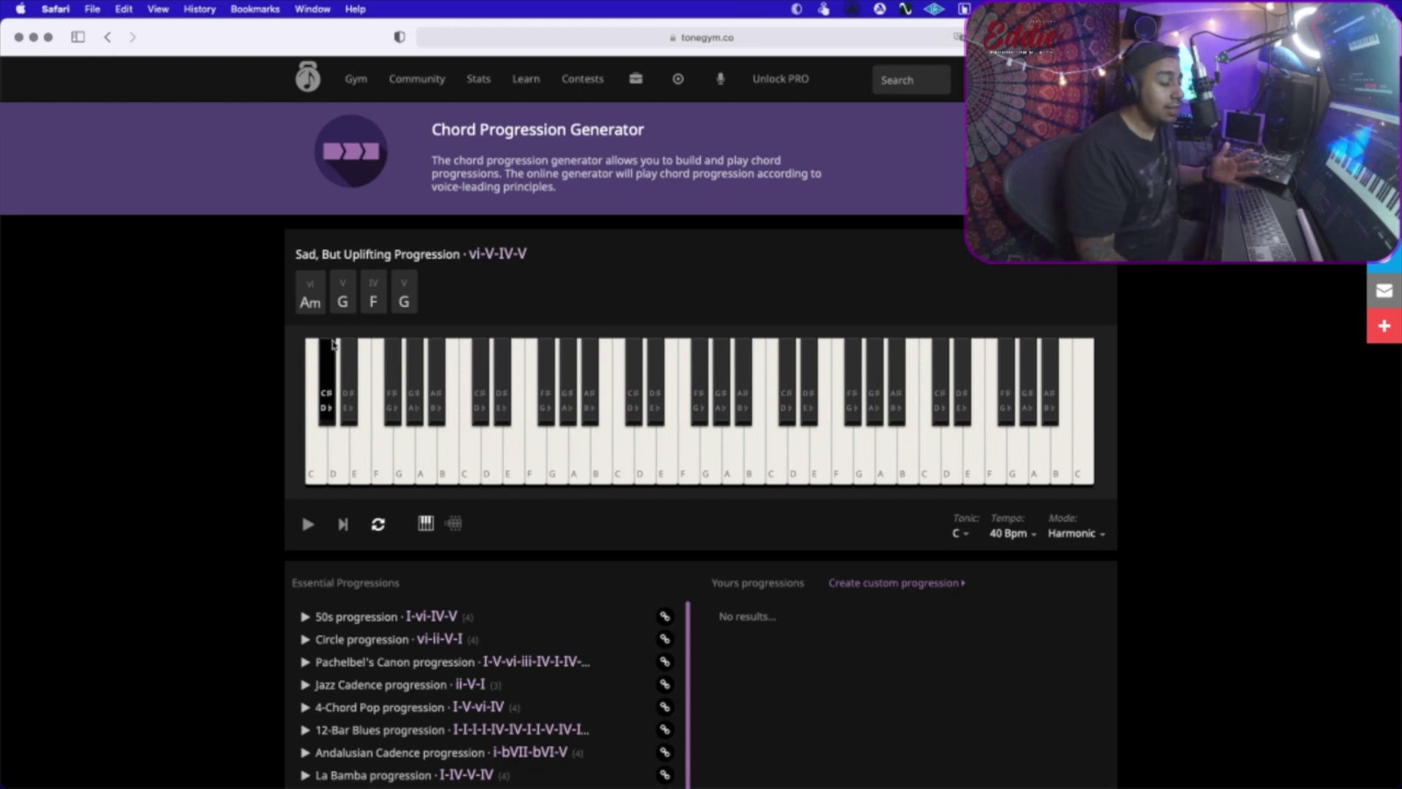
pyautogui.moveTo(332, 345)
pyautogui.mouseDown()
pyautogui.moveTo(457, 423)
pyautogui.moveTo(369, 460)
pyautogui.moveTo(635, 501)
pyautogui.mouseUp()
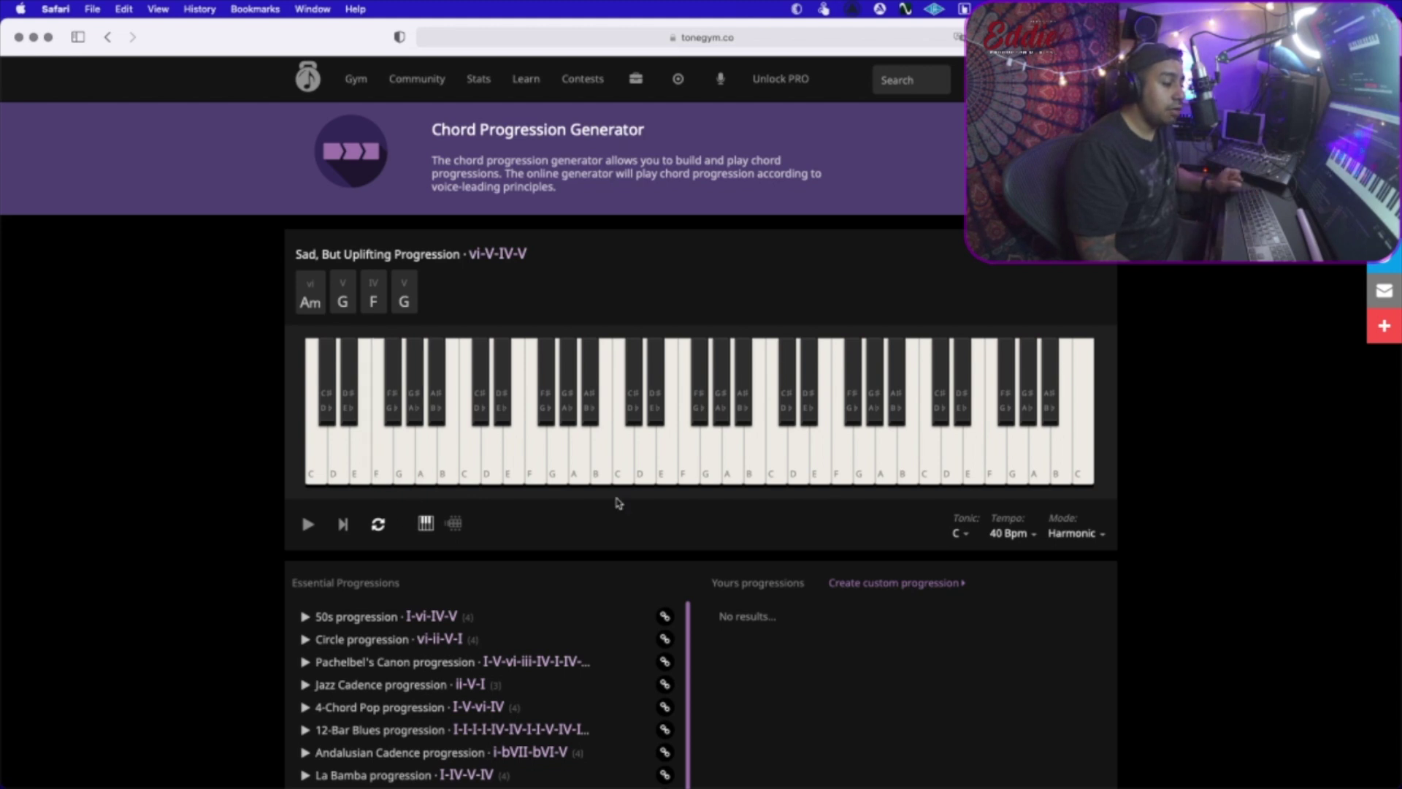
pyautogui.scroll(-5, 610, 452)
pyautogui.scroll(-5, 380, 452)
pyautogui.scroll(-3, 403, 482)
pyautogui.scroll(-2, 403, 482)
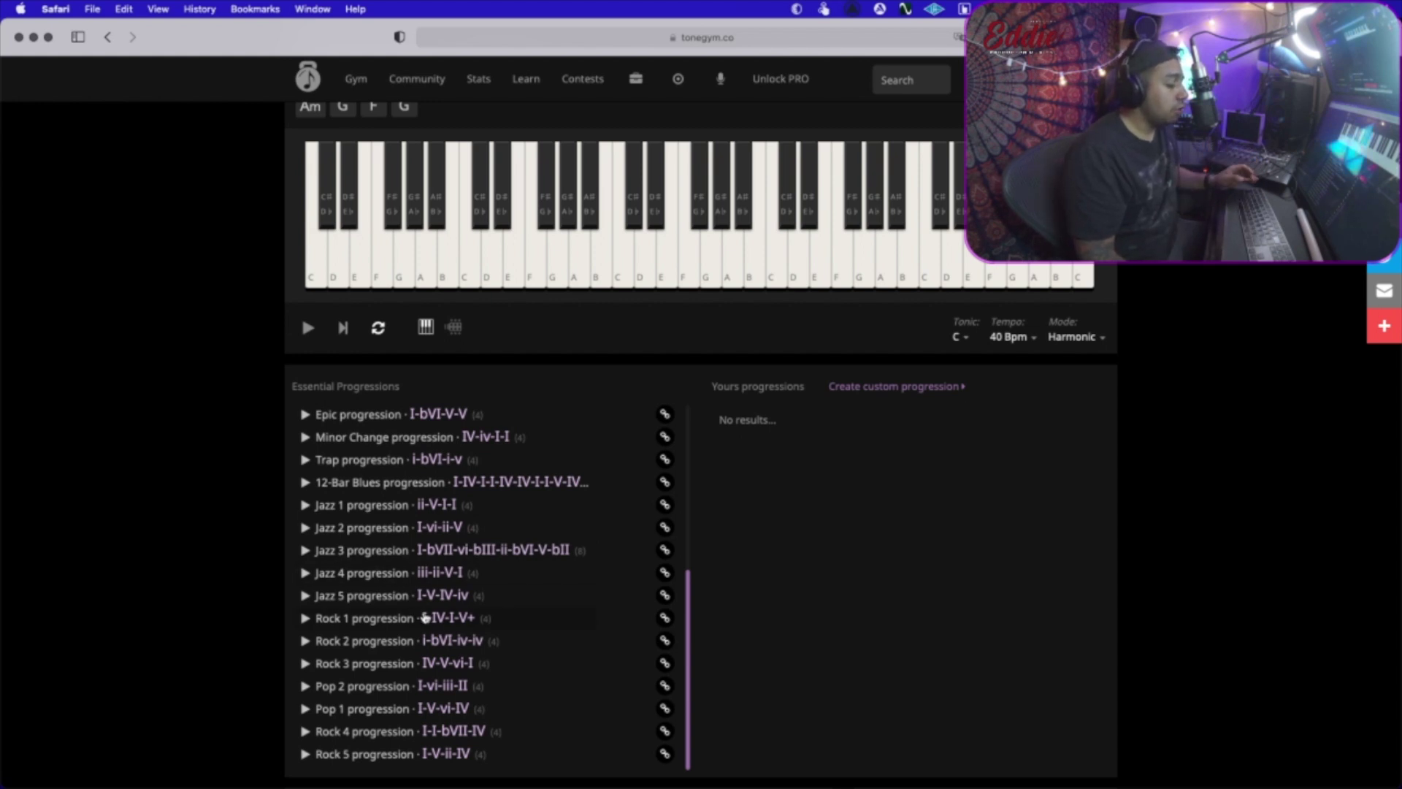
pyautogui.scroll(6, 417, 723)
pyautogui.scroll(4, 357, 650)
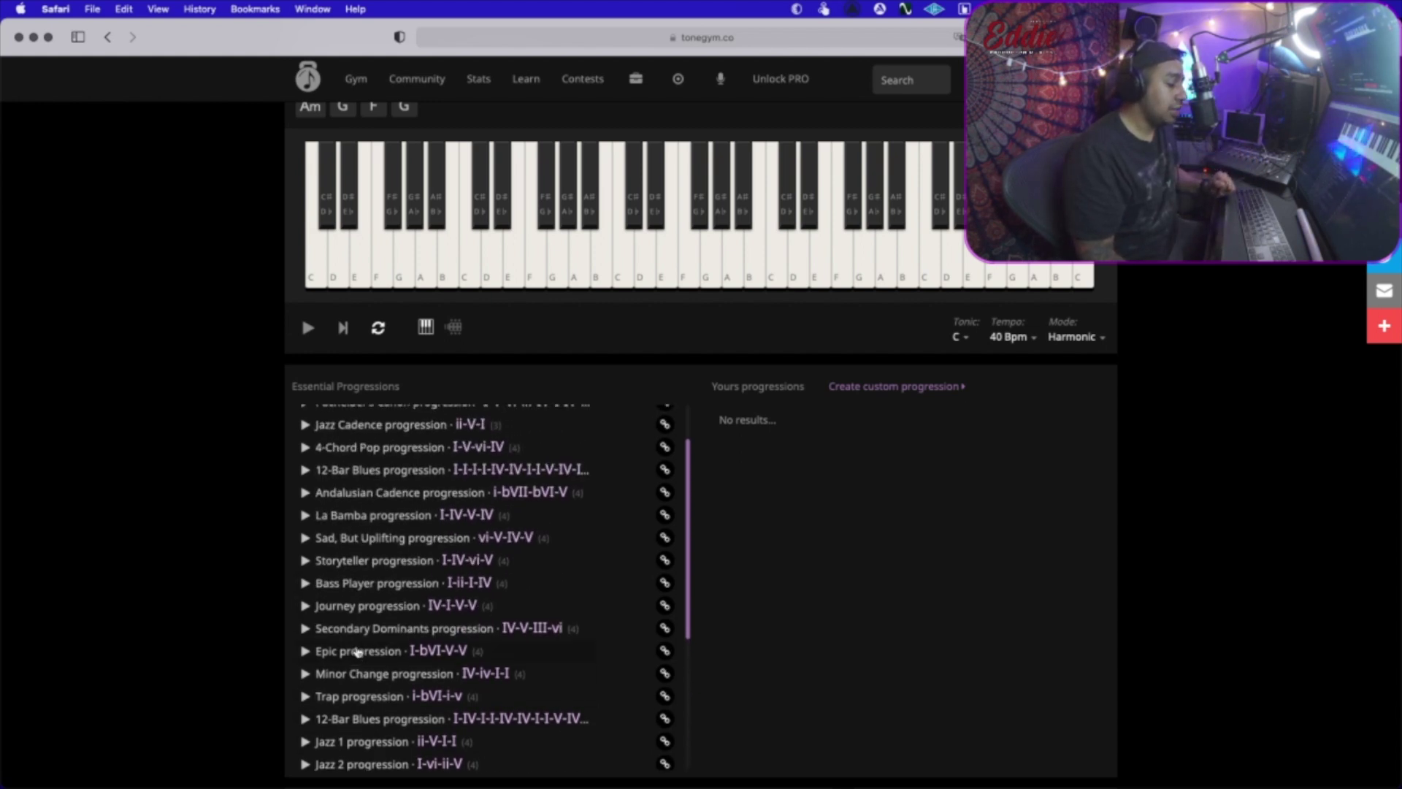
pyautogui.scroll(3, 299, 657)
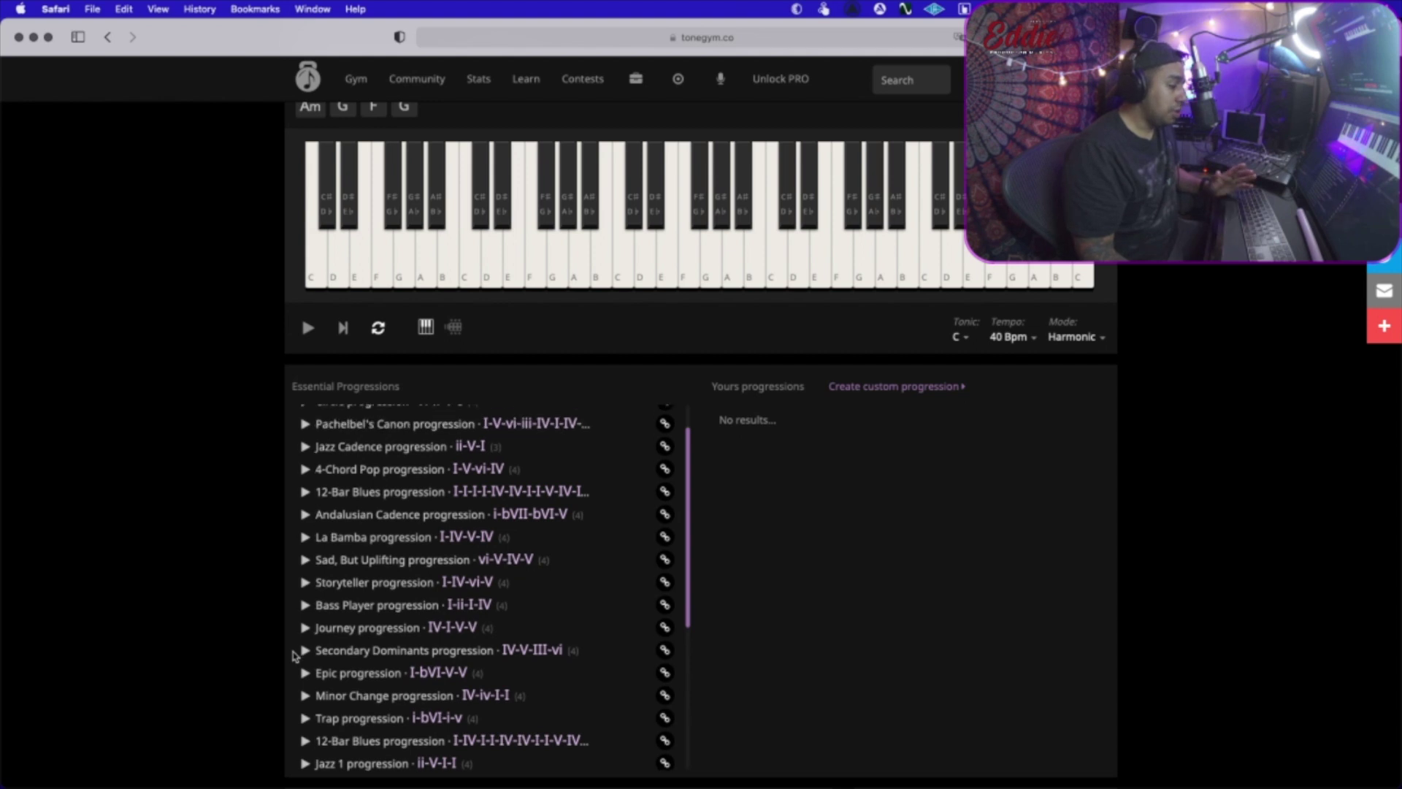
pyautogui.scroll(-3, 368, 641)
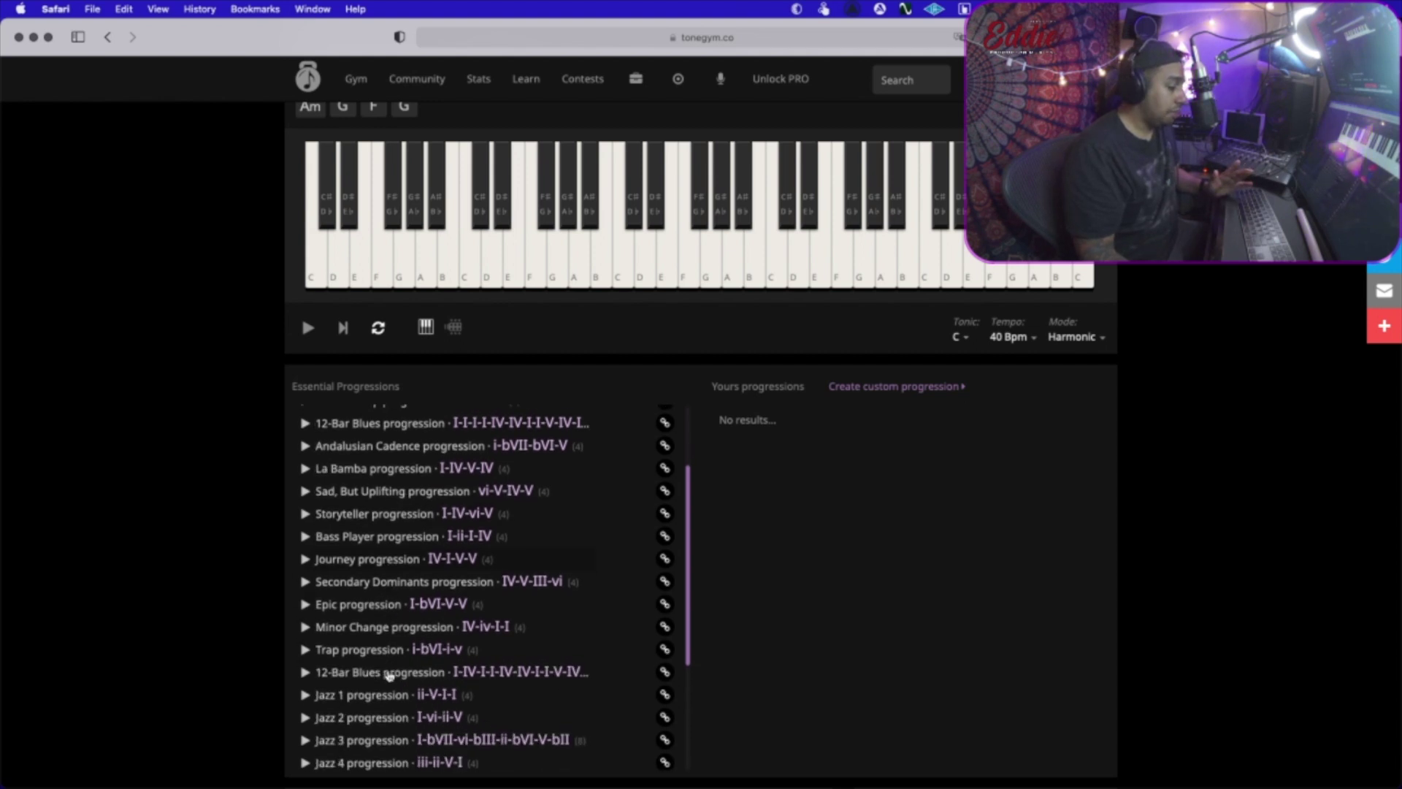
pyautogui.click(301, 649)
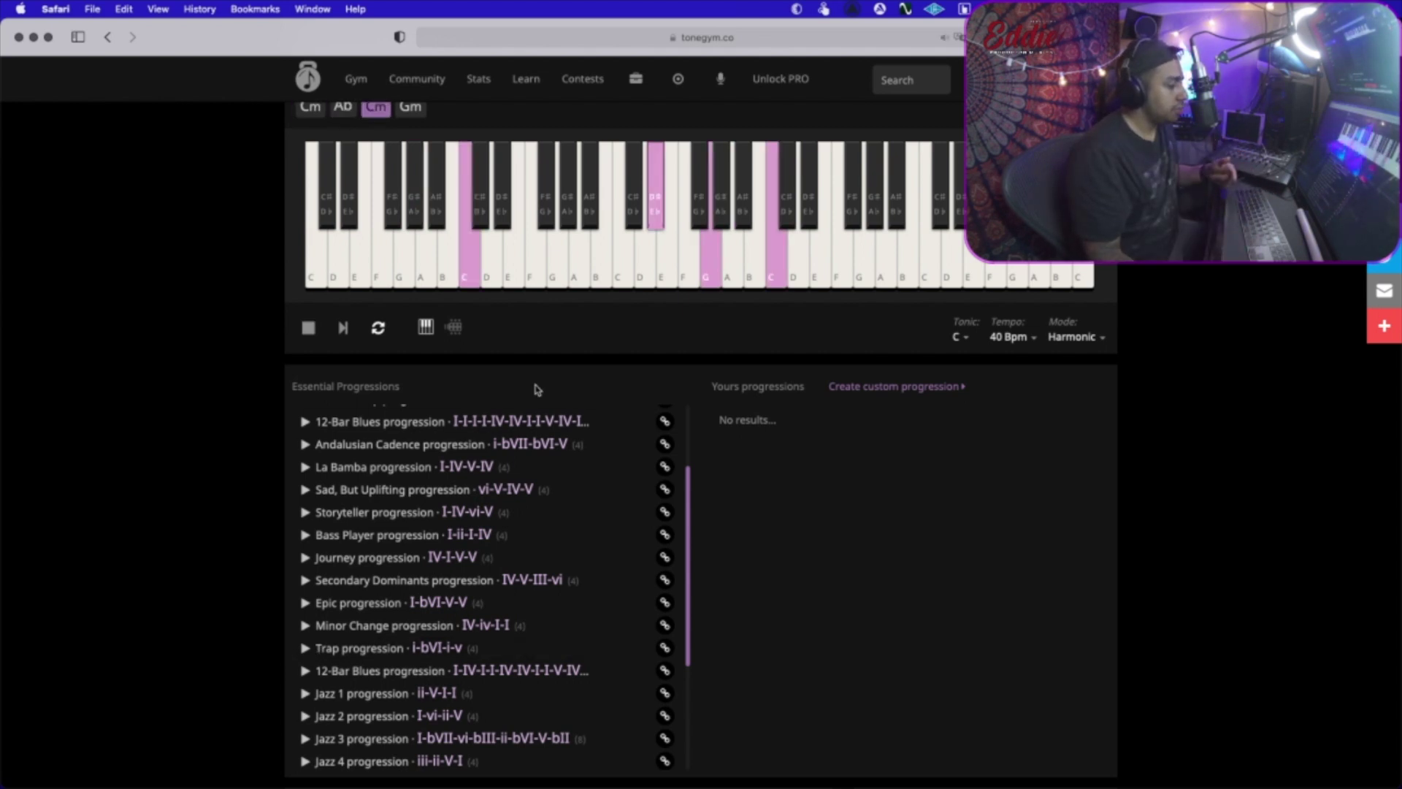
# Load the La Bamba progression (I-IV-V-IV, C F G F) and stop its playback.
pyautogui.scroll(2, 547, 394)
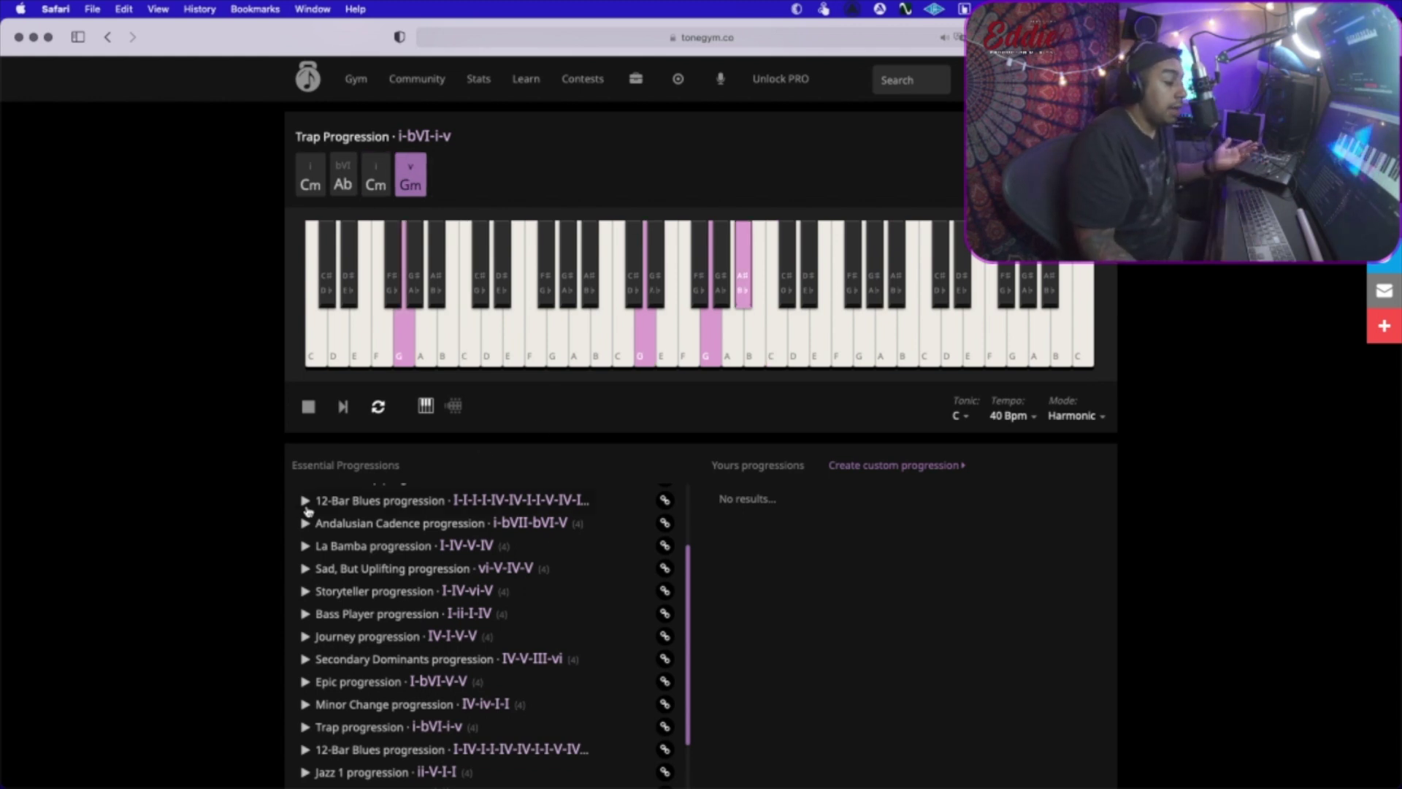
pyautogui.click(306, 547)
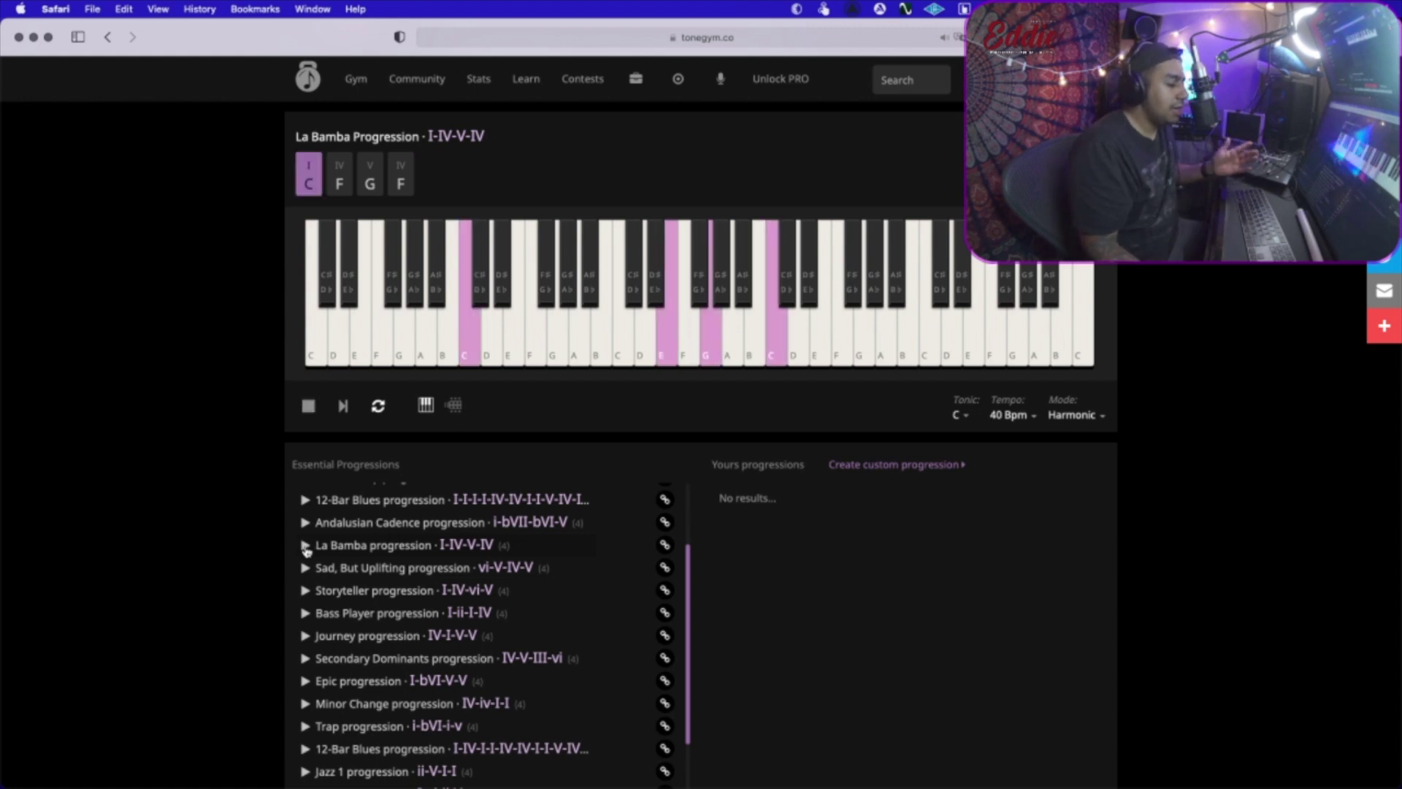
pyautogui.click(309, 406)
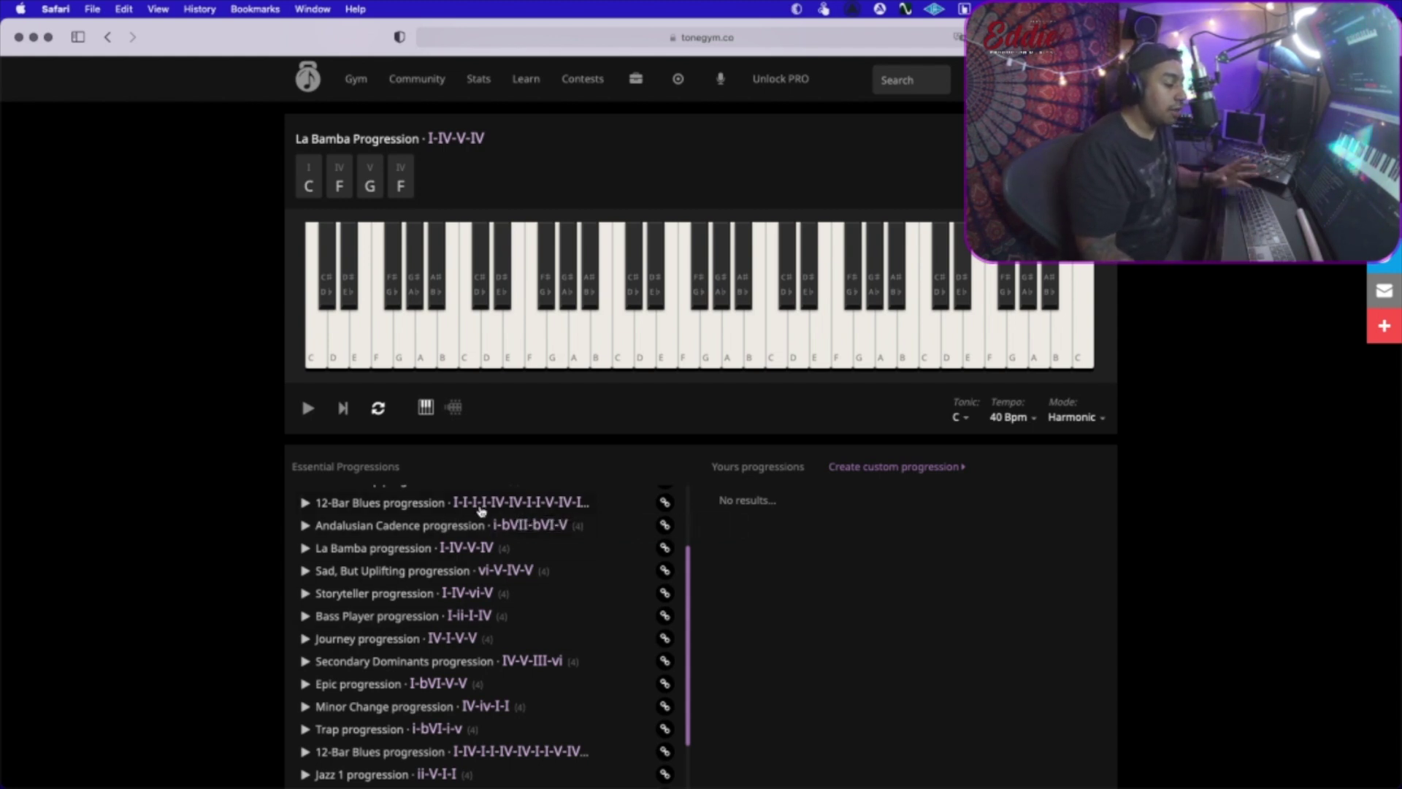
pyautogui.scroll(5, 481, 509)
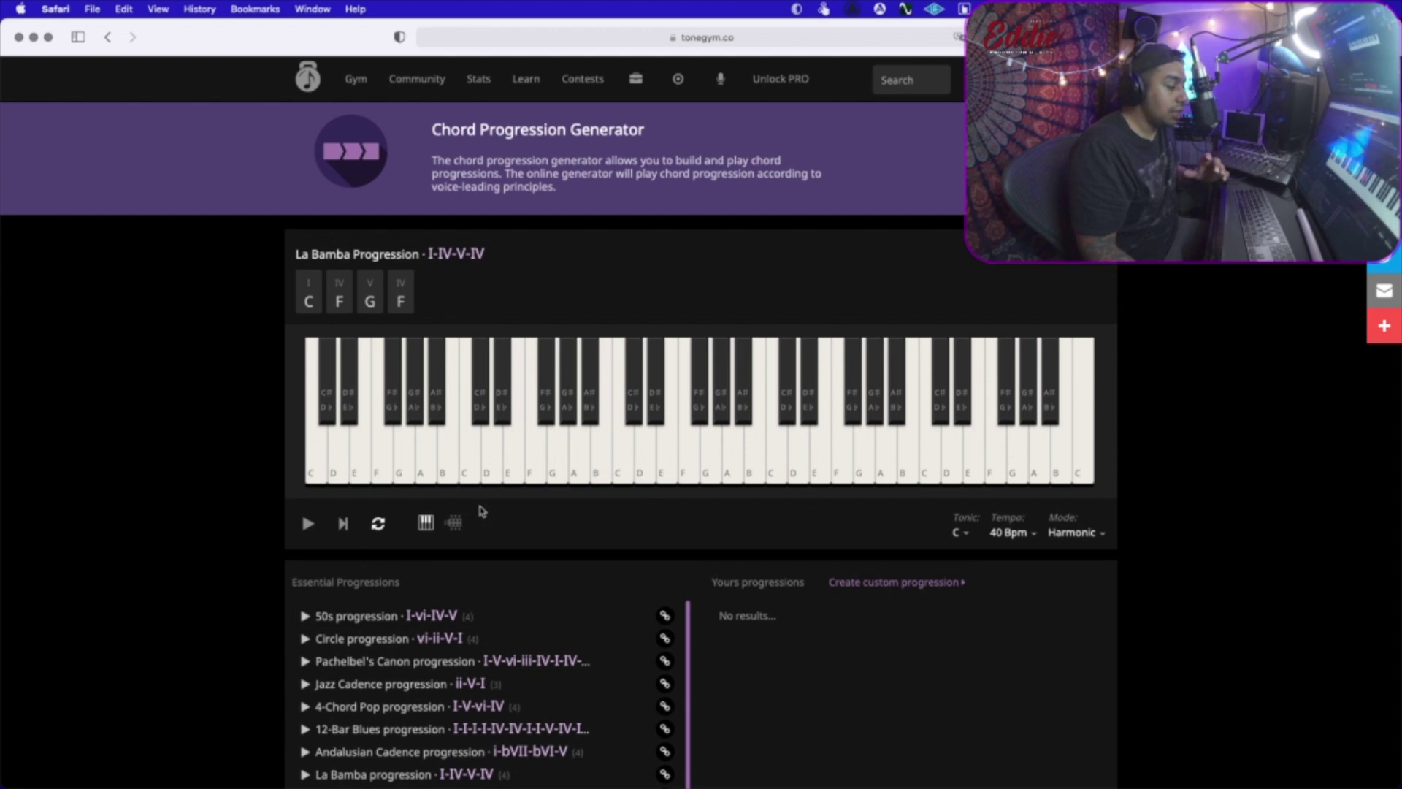
# Play the La Bamba chords C, F, G, F one at a time, then the full progression.
pyautogui.scroll(-5, 480, 510)
pyautogui.click(482, 510)
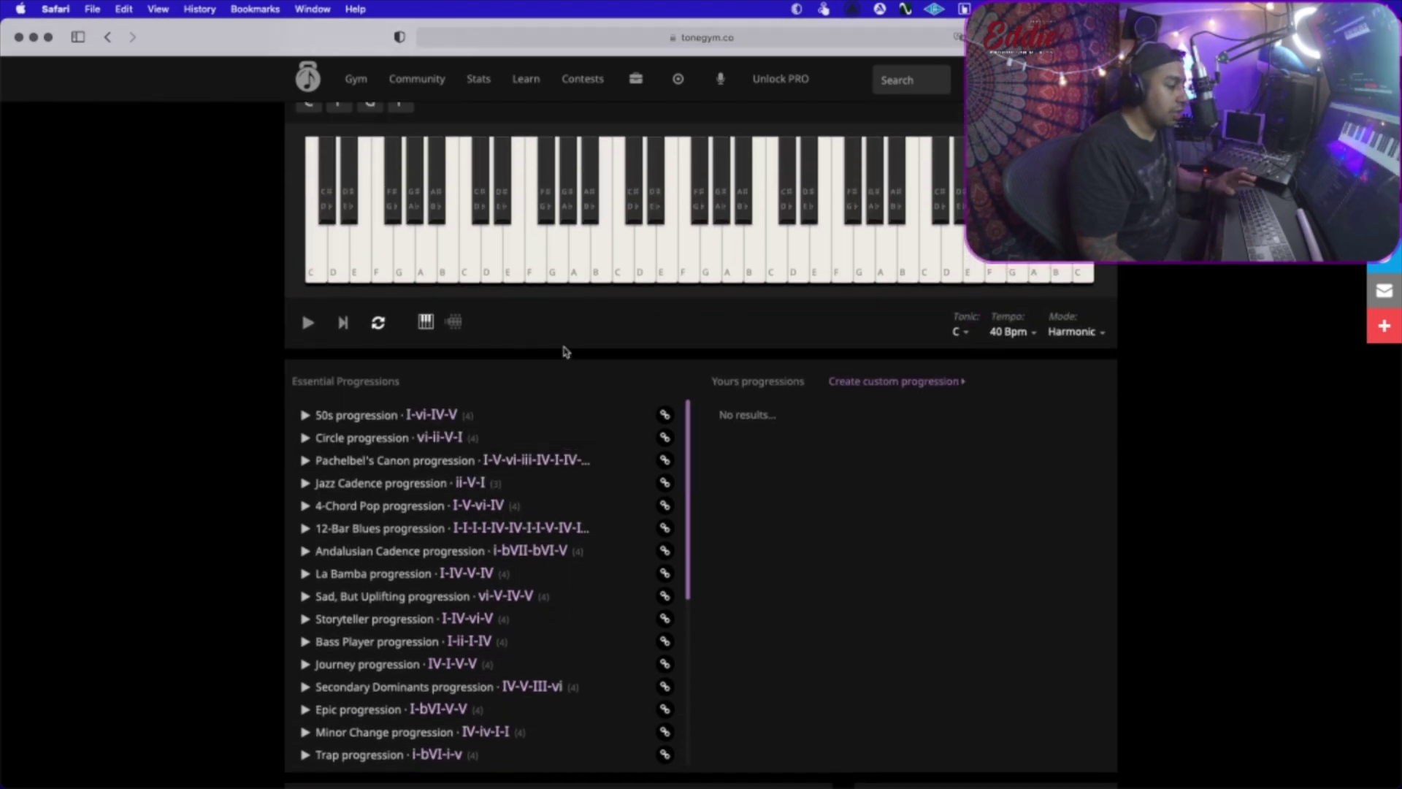
pyautogui.scroll(3, 562, 354)
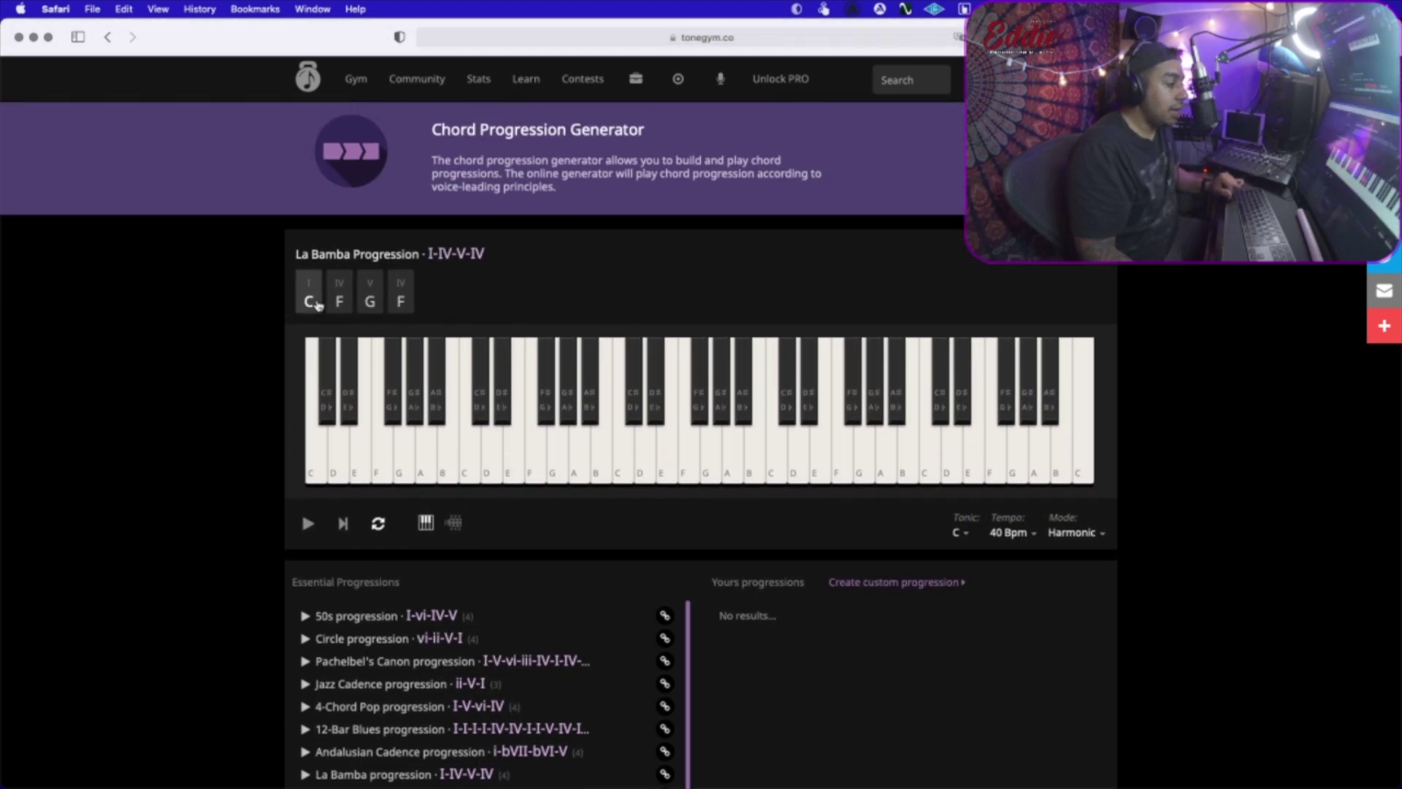
pyautogui.click(313, 301)
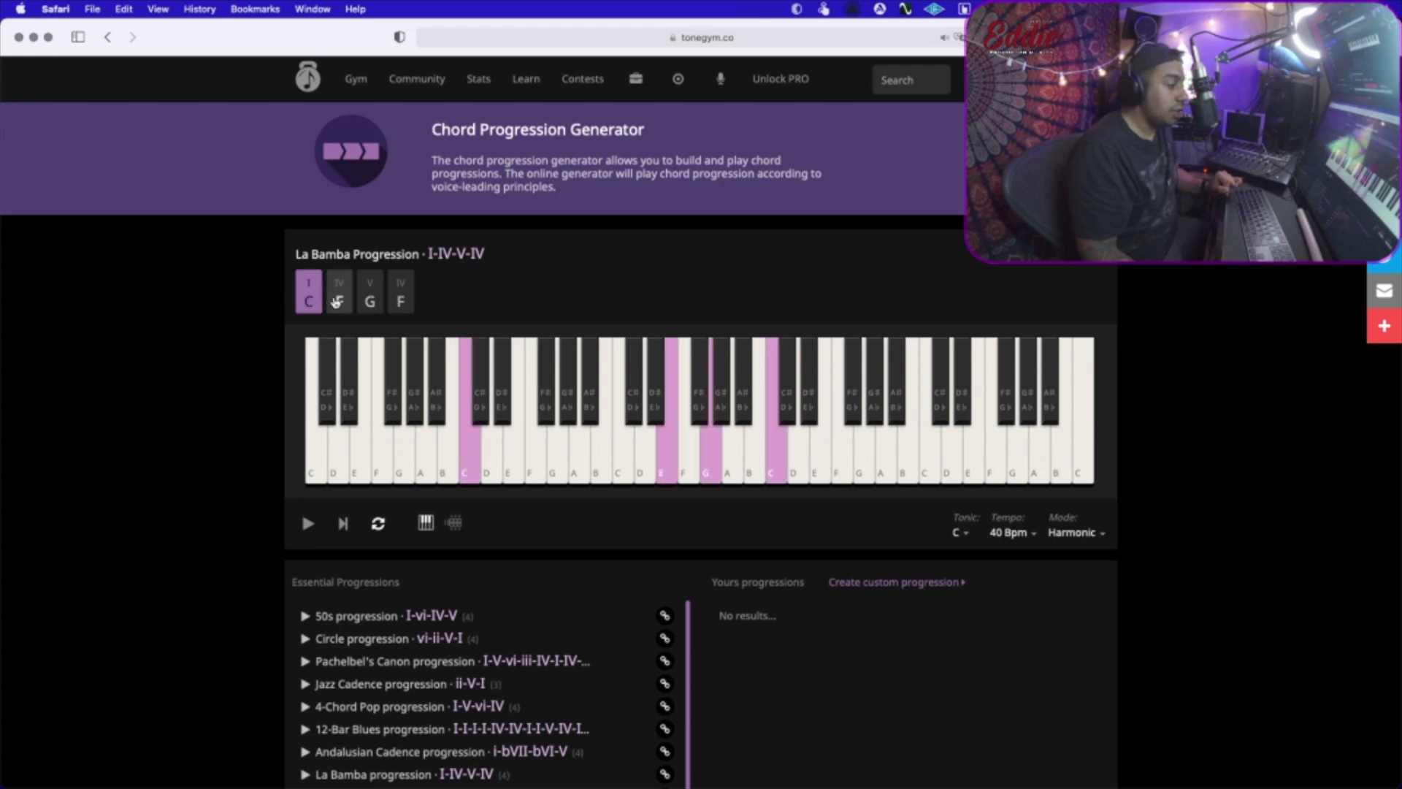
pyautogui.click(340, 299)
pyautogui.click(369, 300)
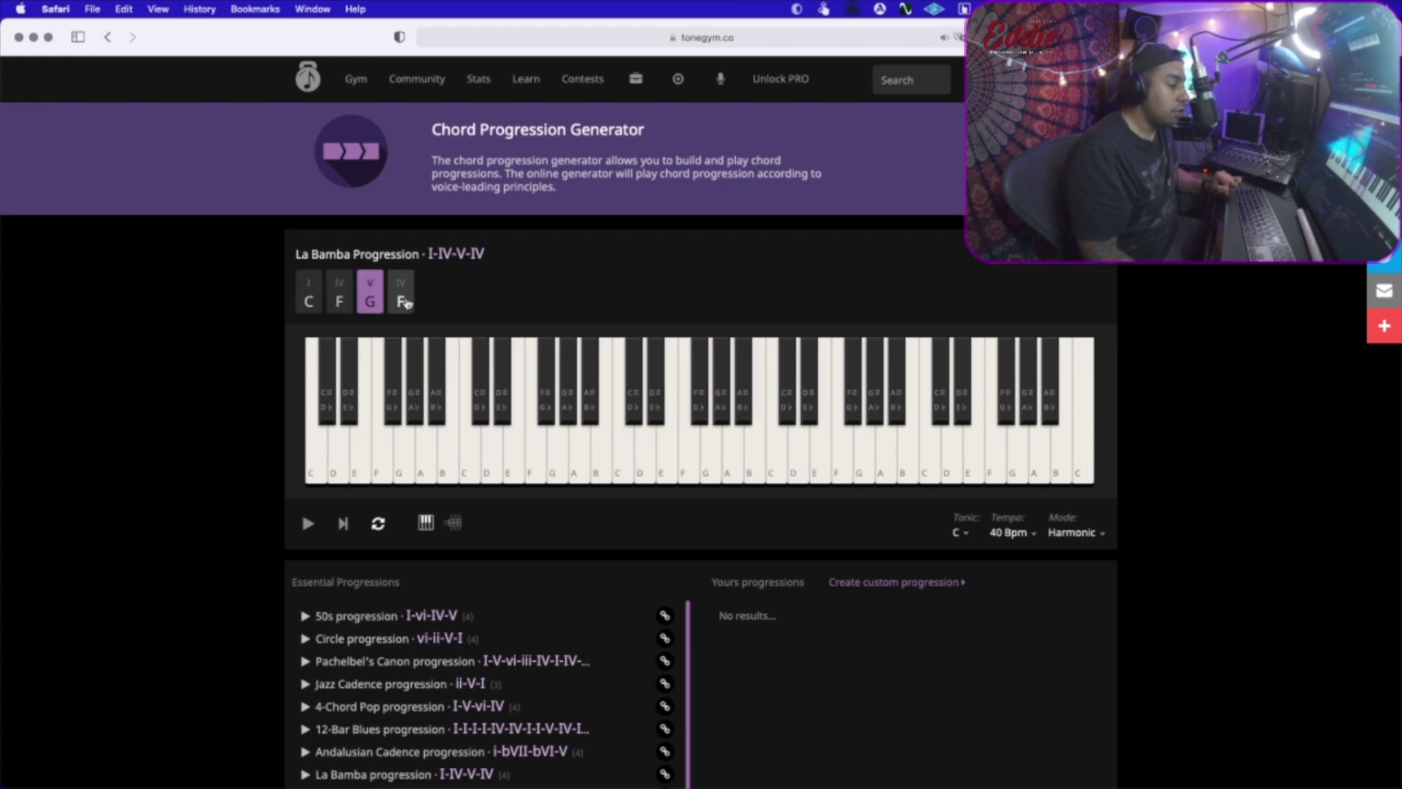
pyautogui.click(400, 296)
pyautogui.scroll(-1, 557, 406)
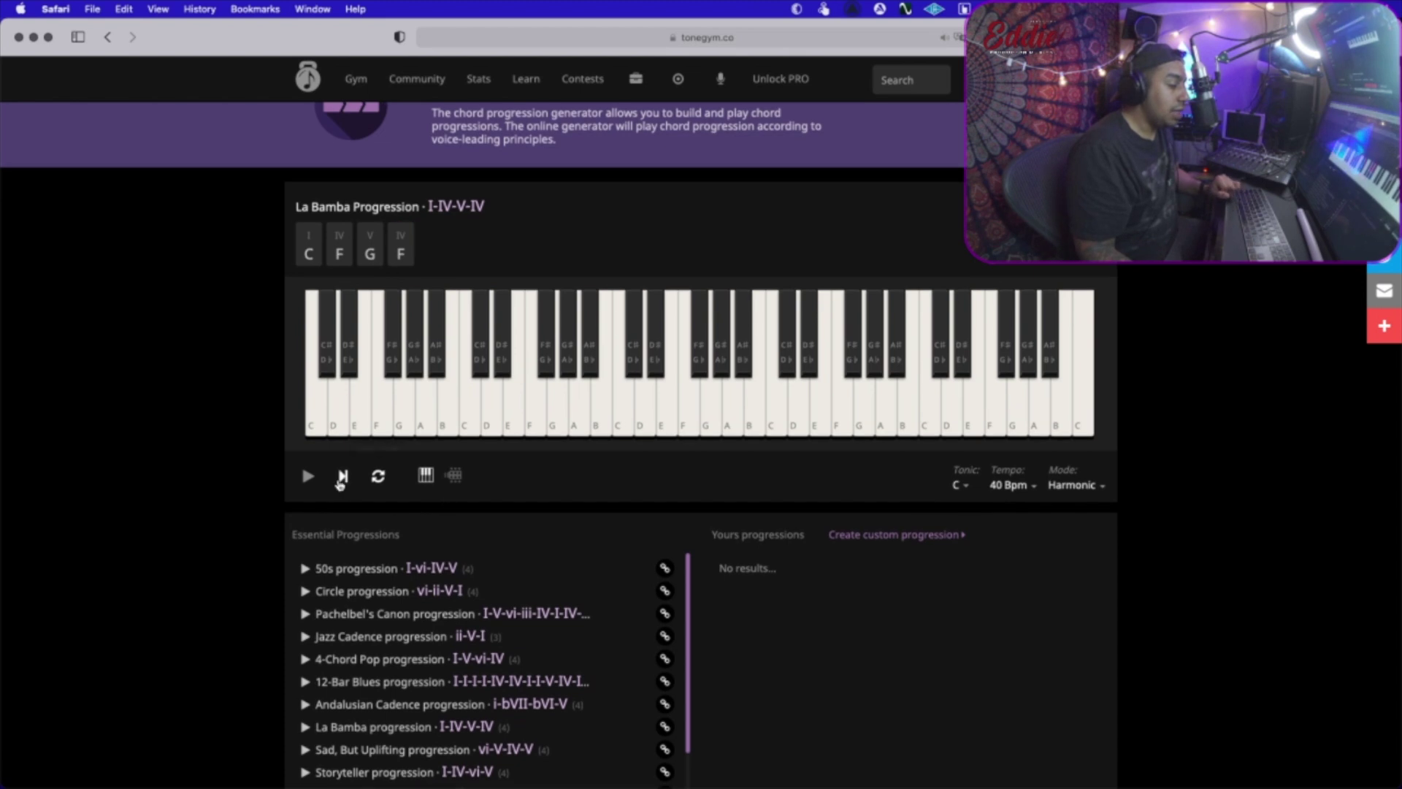
pyautogui.click(309, 476)
pyautogui.click(308, 476)
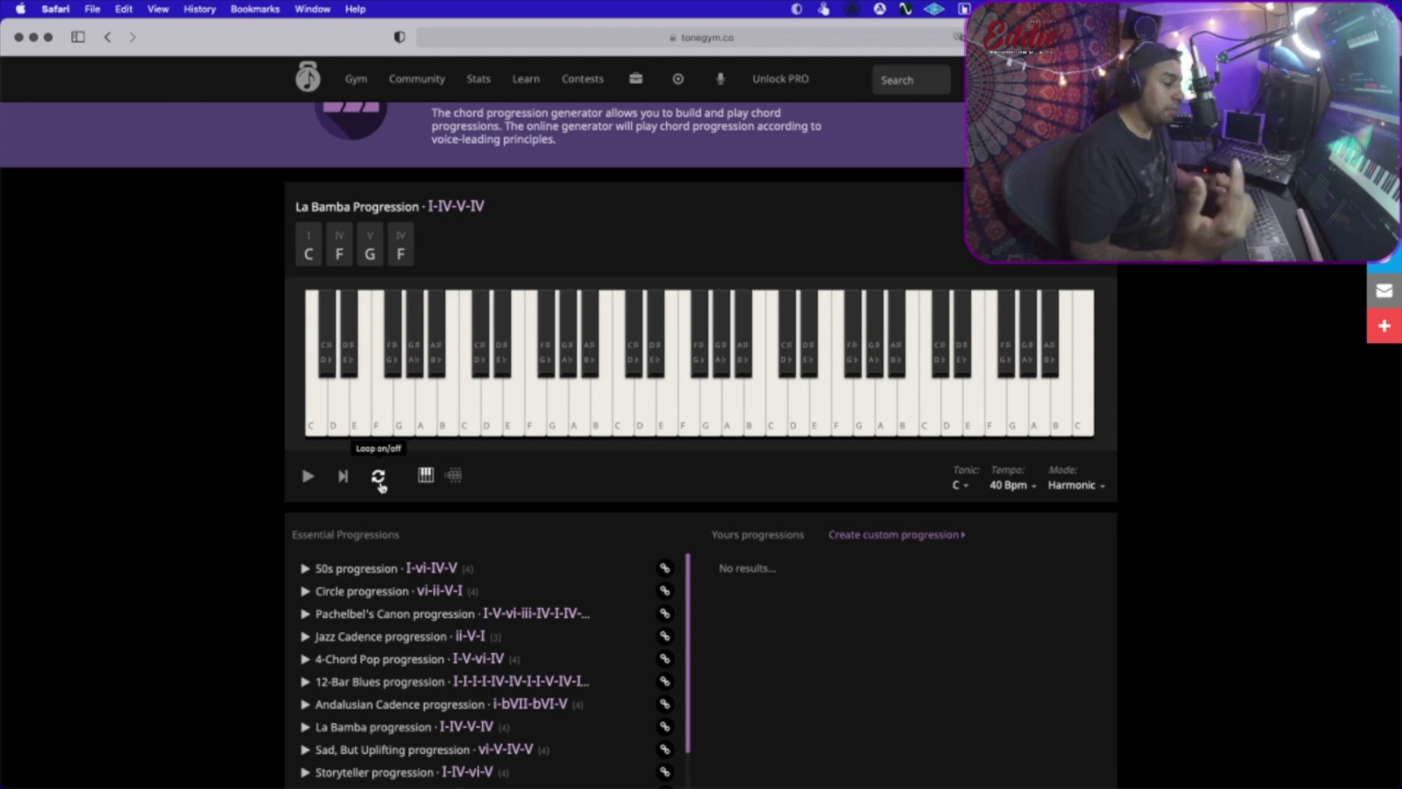
# Load the Journey progression (IV-I-V-V, F C G G) and stop its playback.
pyautogui.scroll(-1, 397, 613)
pyautogui.scroll(-3, 397, 614)
pyautogui.scroll(-3, 365, 643)
pyautogui.scroll(-1, 329, 672)
pyautogui.scroll(-2, 300, 701)
pyautogui.scroll(3, 300, 701)
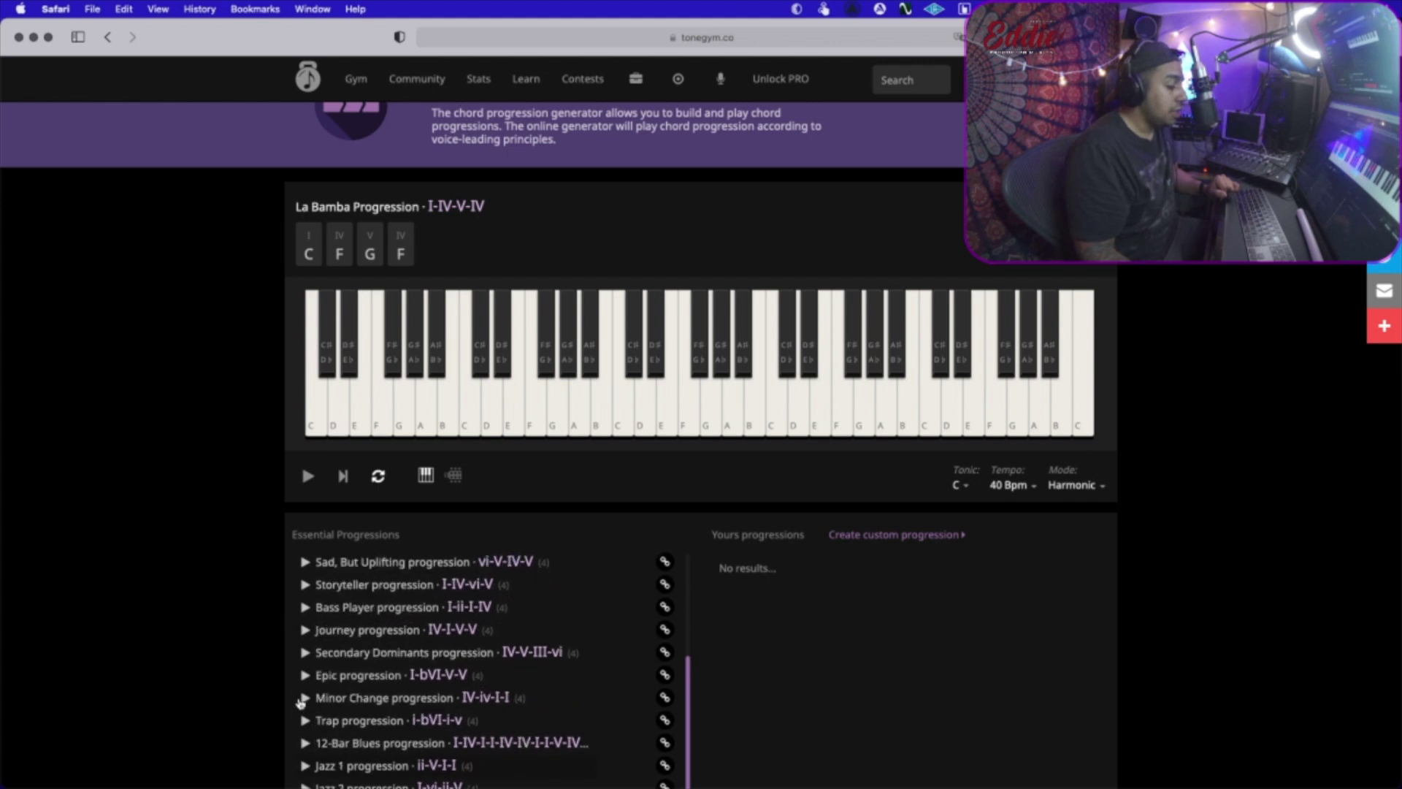
pyautogui.scroll(3, 300, 701)
pyautogui.scroll(2, 301, 704)
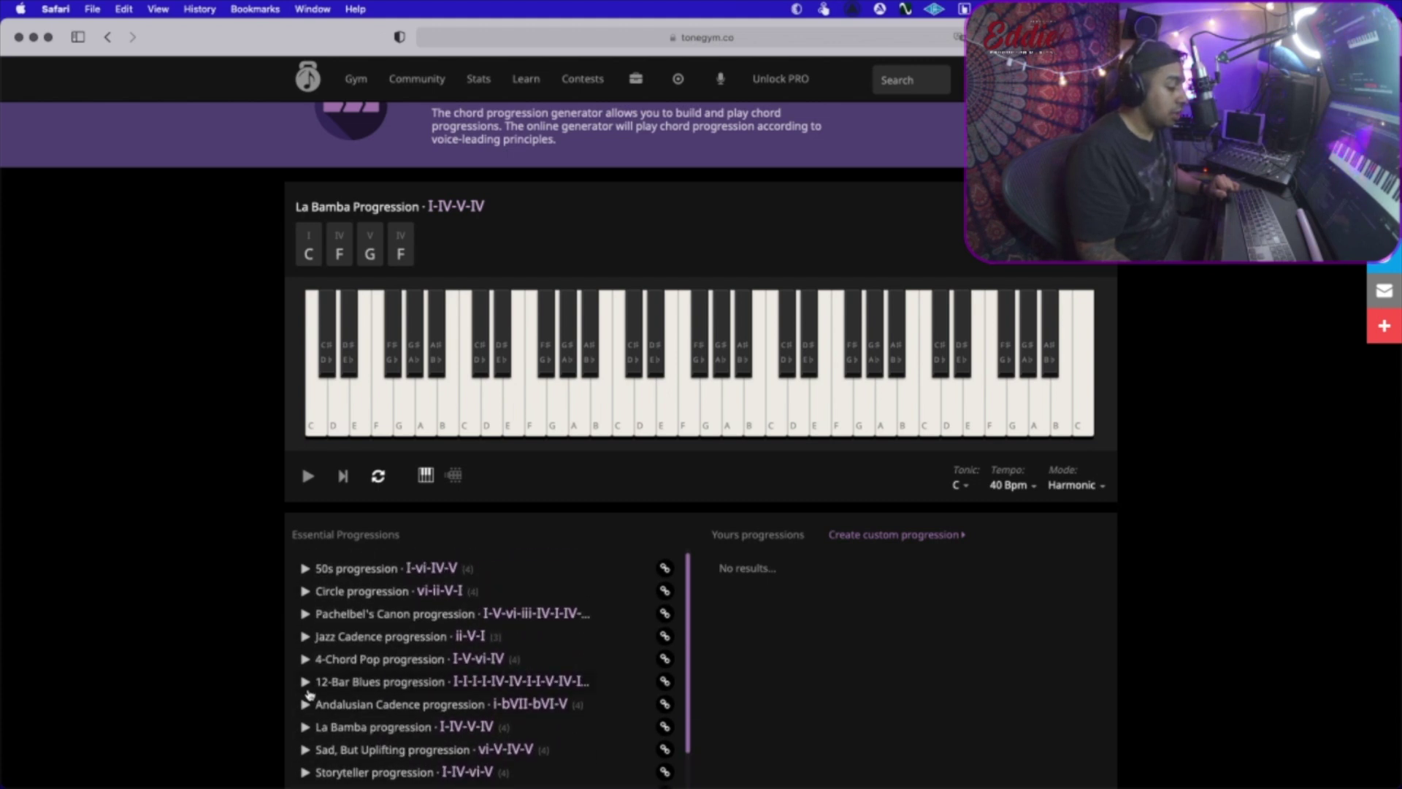
pyautogui.scroll(-4, 300, 697)
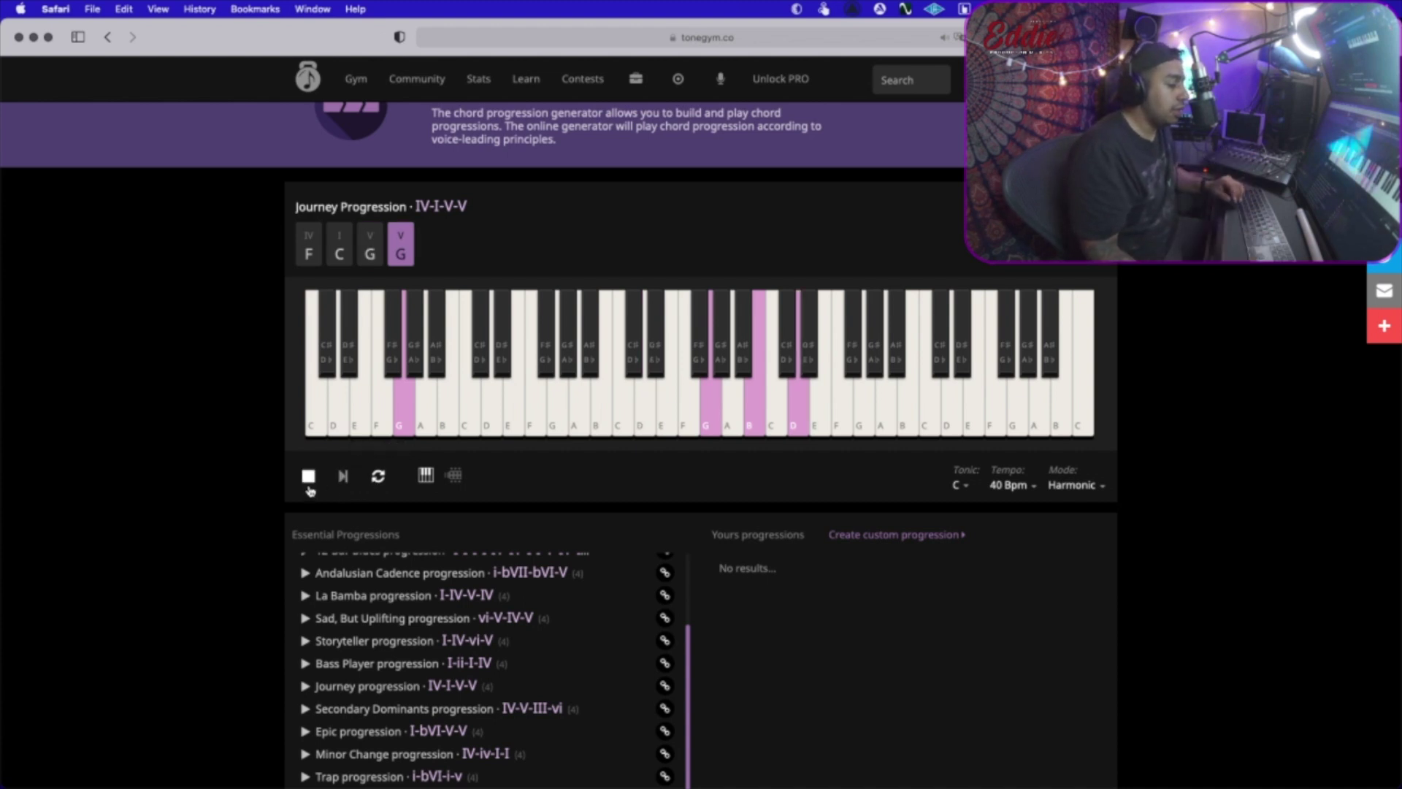
pyautogui.click(307, 482)
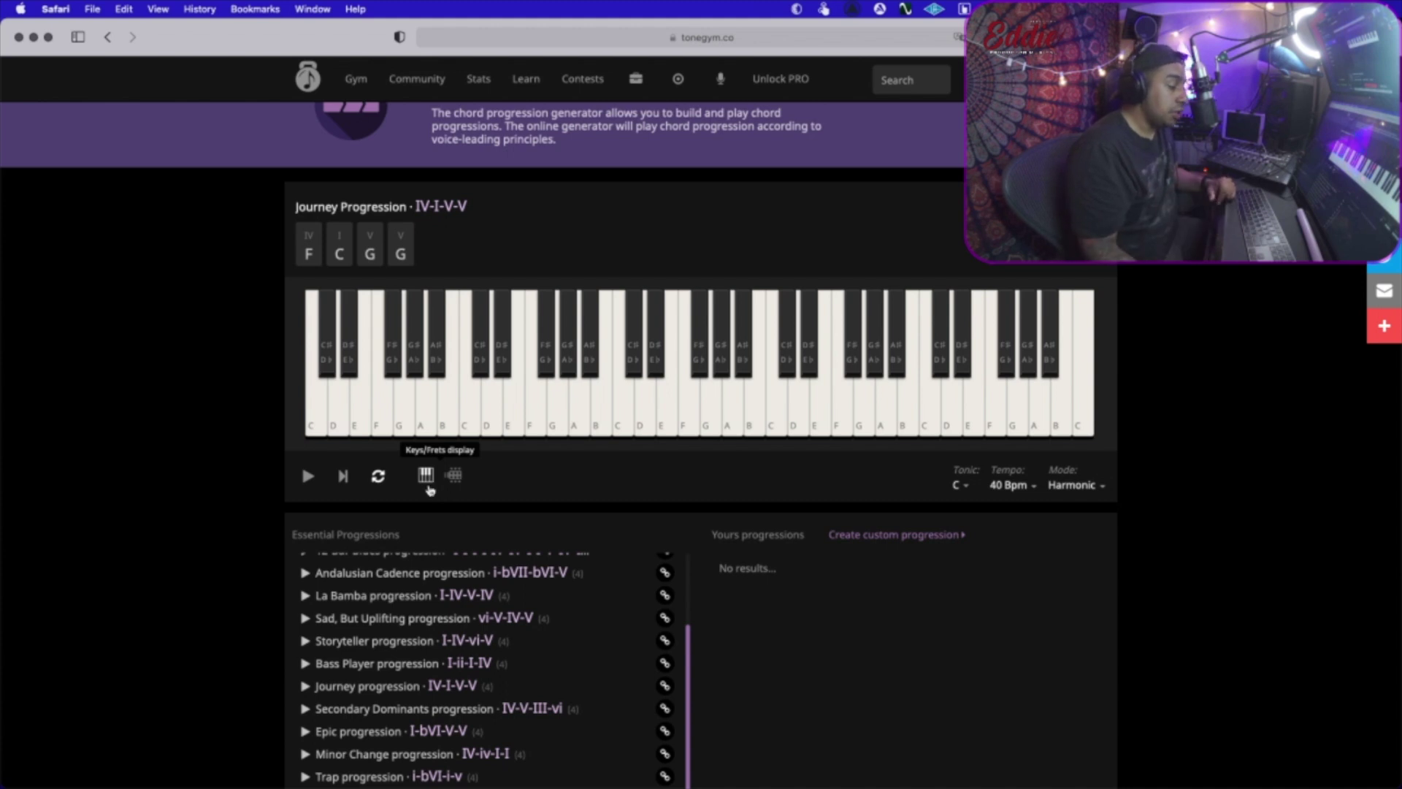
# Show the chords on a guitar fretboard and play the Journey progression there.
pyautogui.click(360, 387)
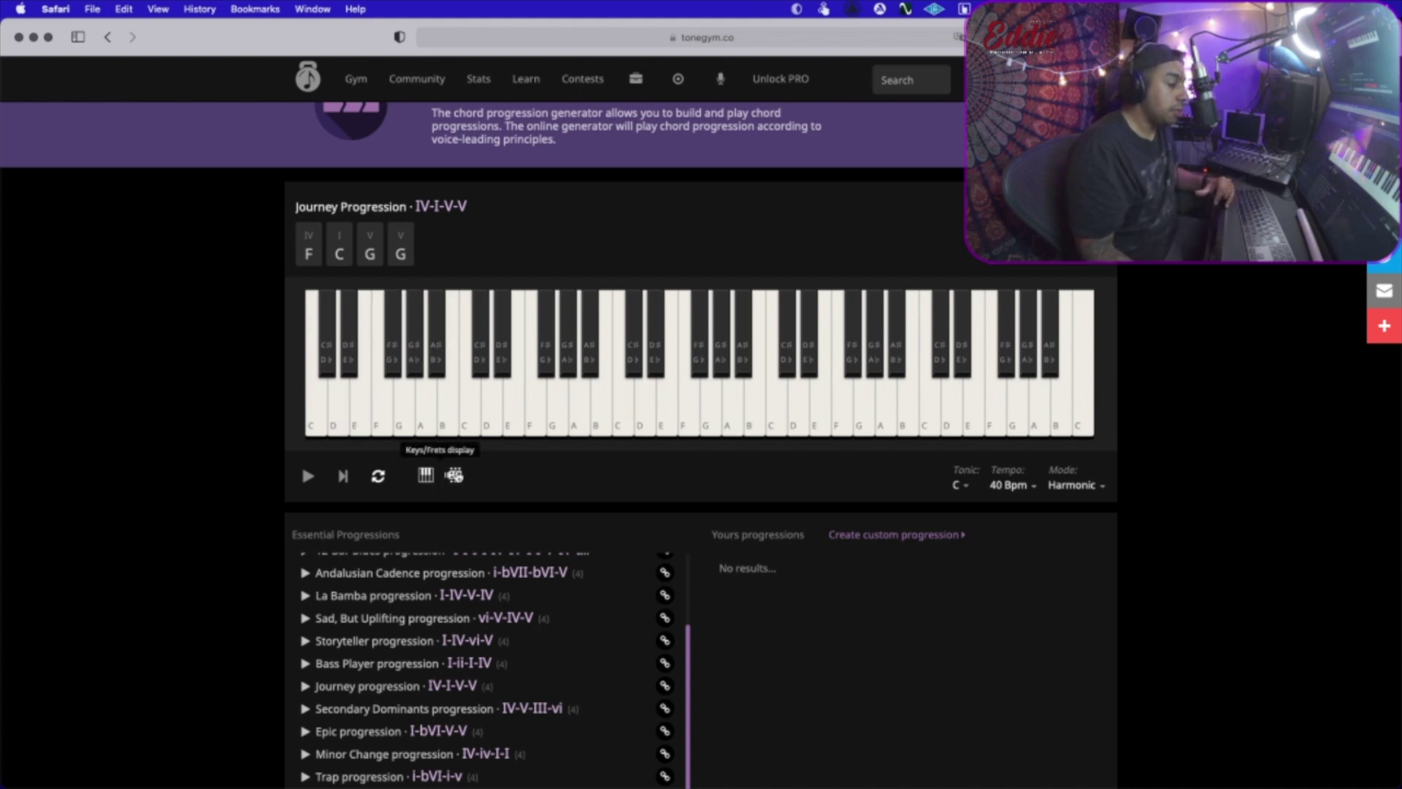
pyautogui.click(454, 475)
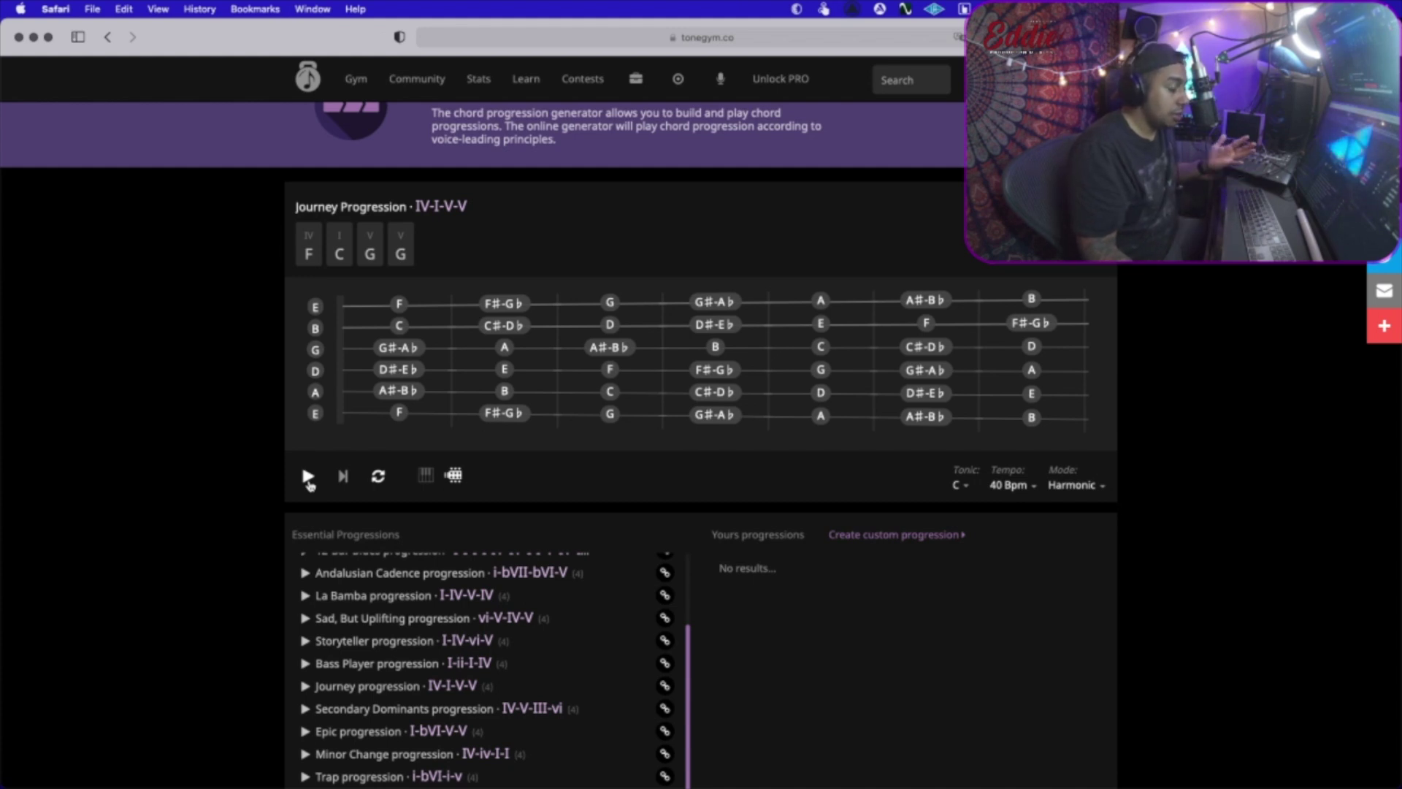
pyautogui.click(308, 478)
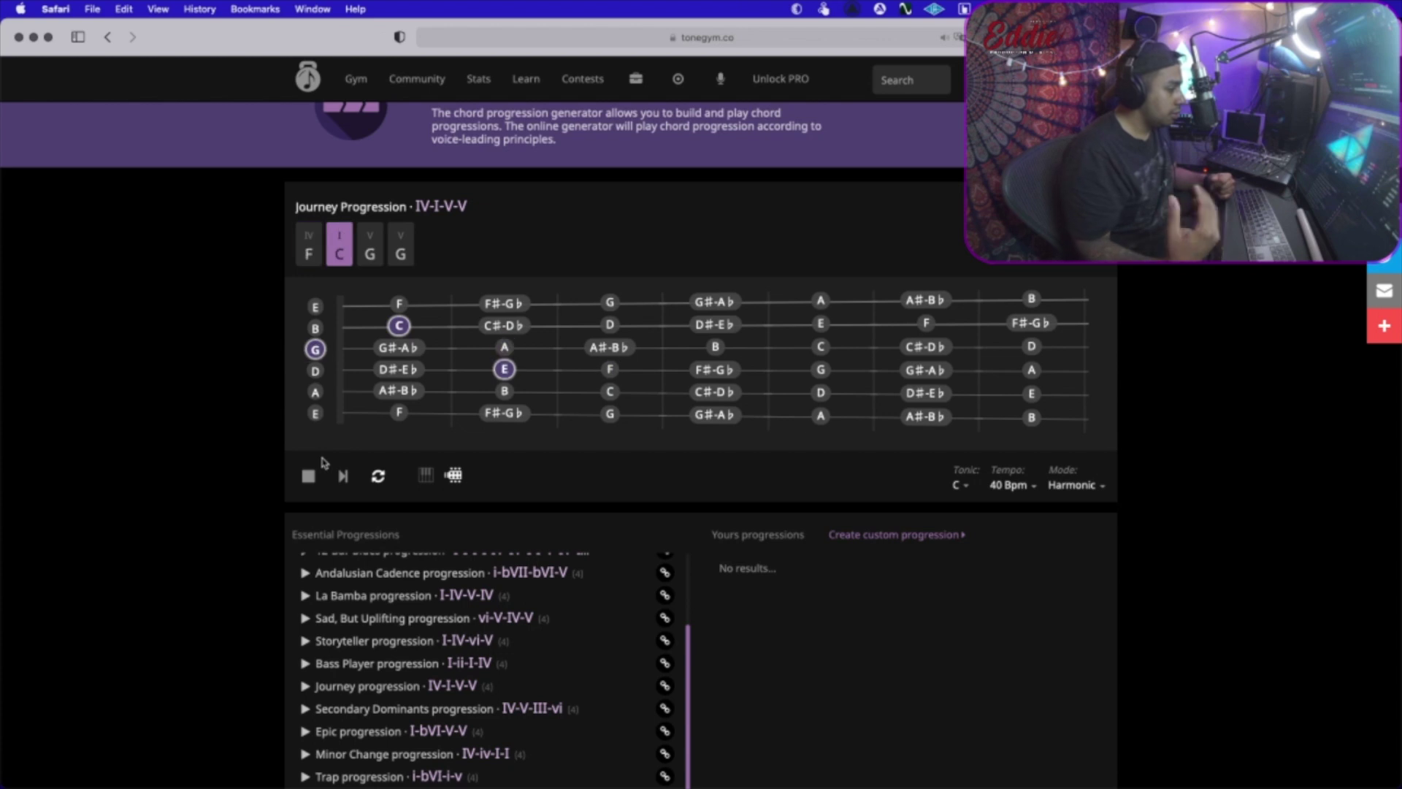
pyautogui.click(314, 475)
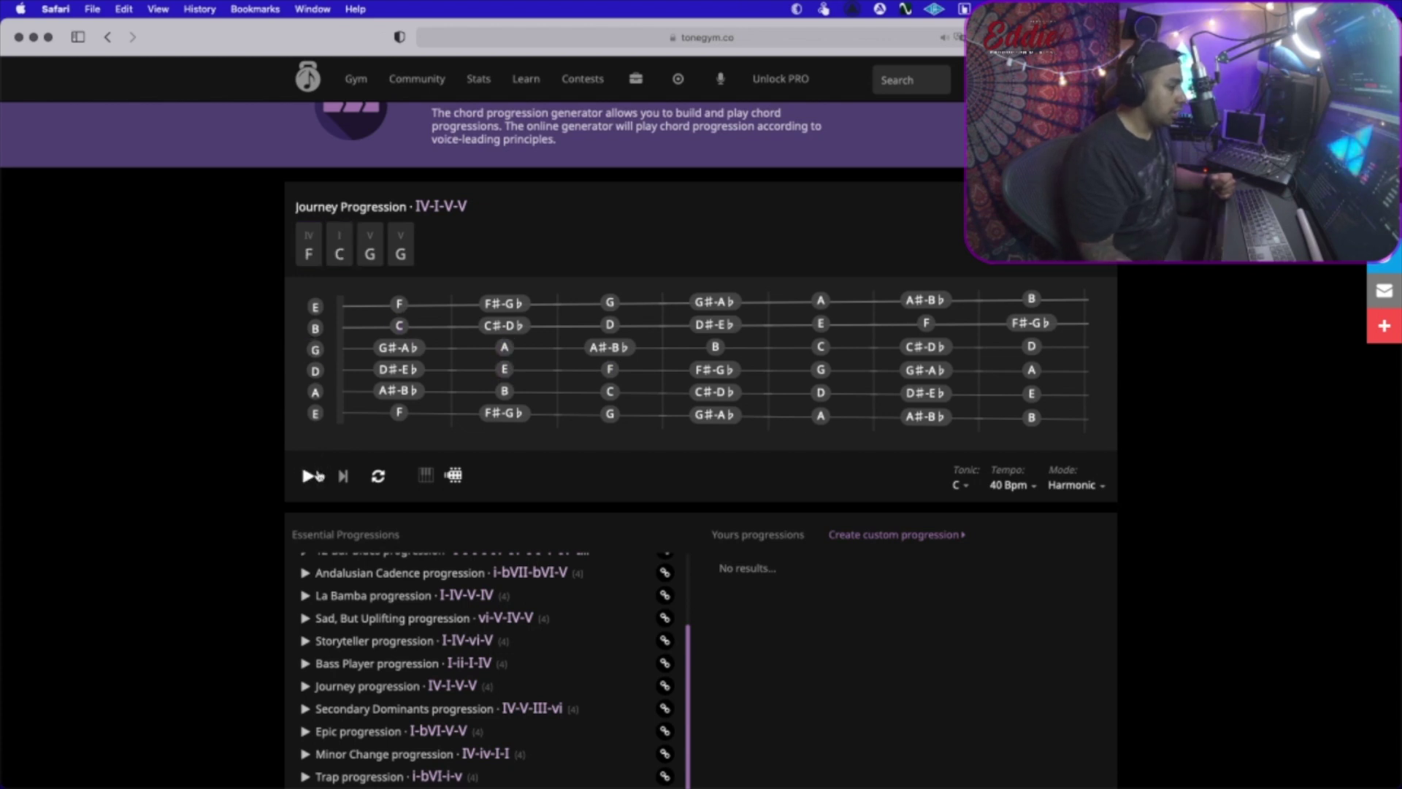
# Play Secondary Dominants (IV-V-III-vi, F G E Am) and return the display to piano keys.
pyautogui.click(306, 687)
pyautogui.click(305, 709)
pyautogui.click(302, 479)
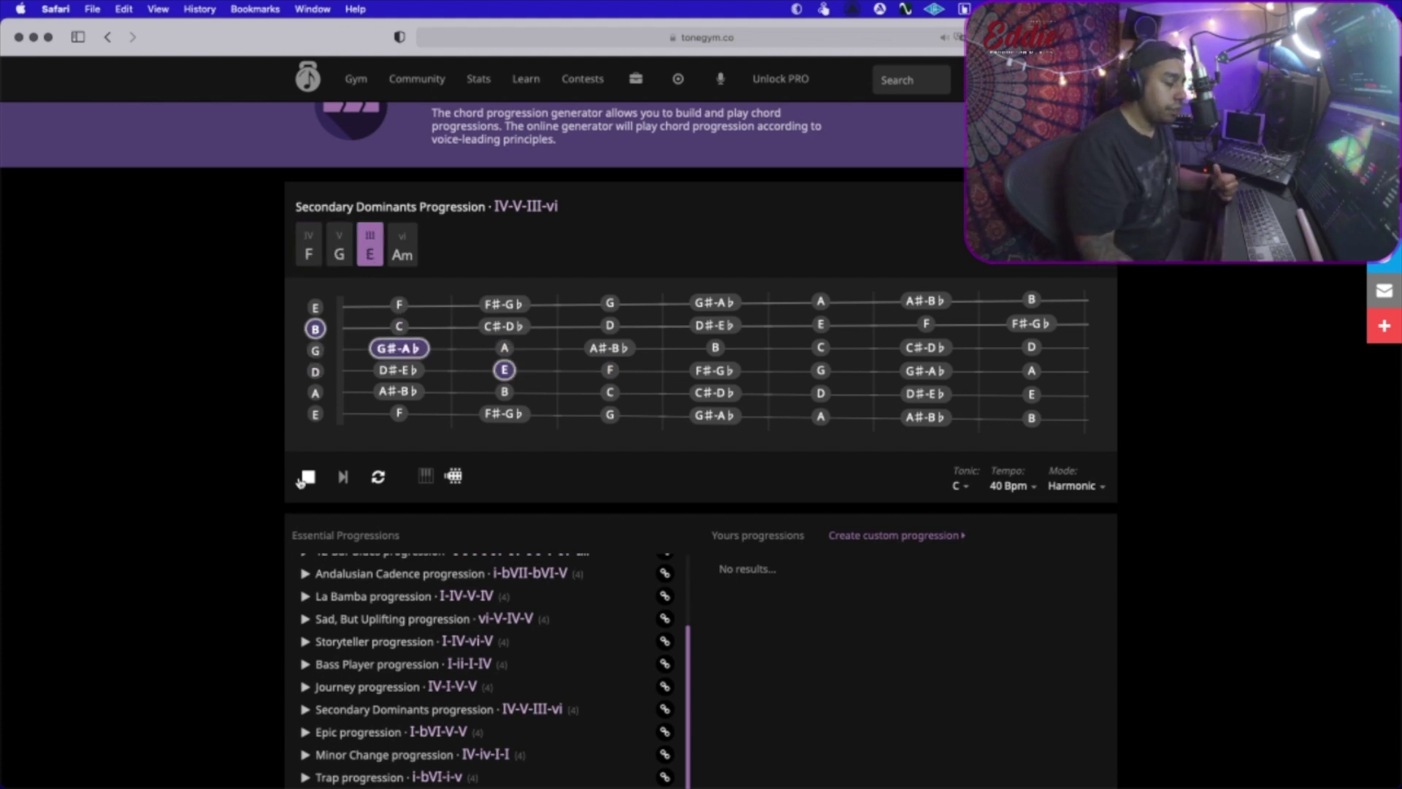
pyautogui.click(427, 476)
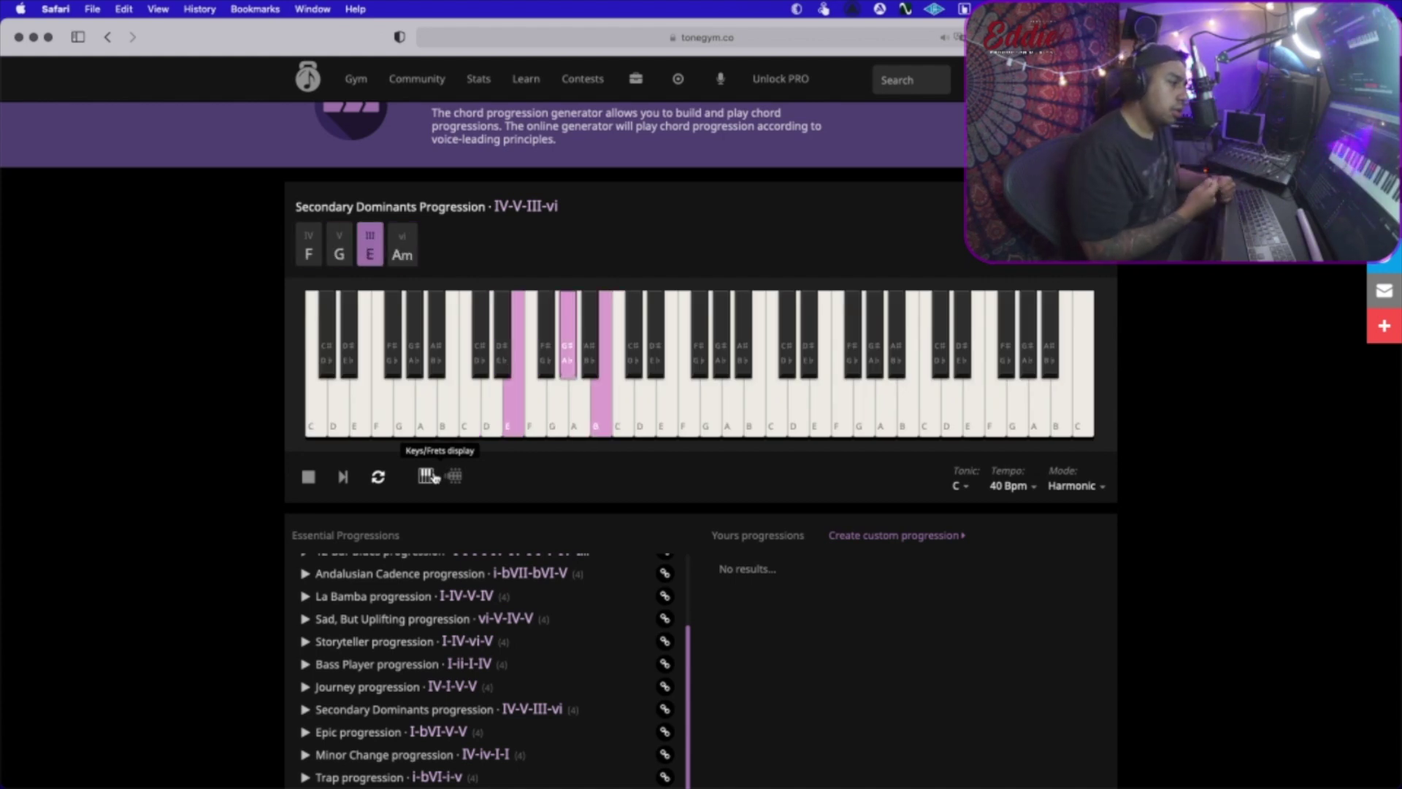
# Stop playback, browse the tonic key list keeping C, then view the tempo choices.
pyautogui.click(305, 478)
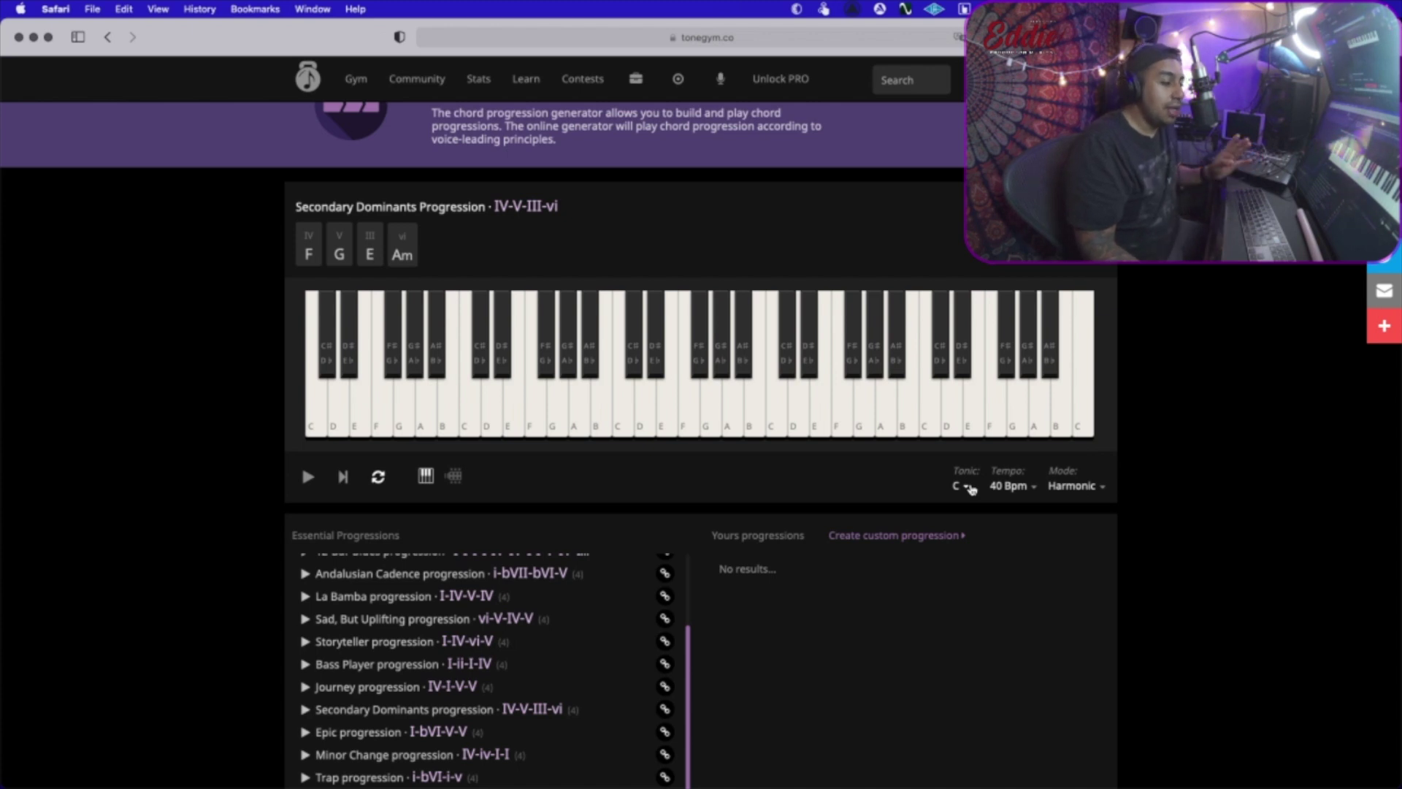
pyautogui.click(965, 486)
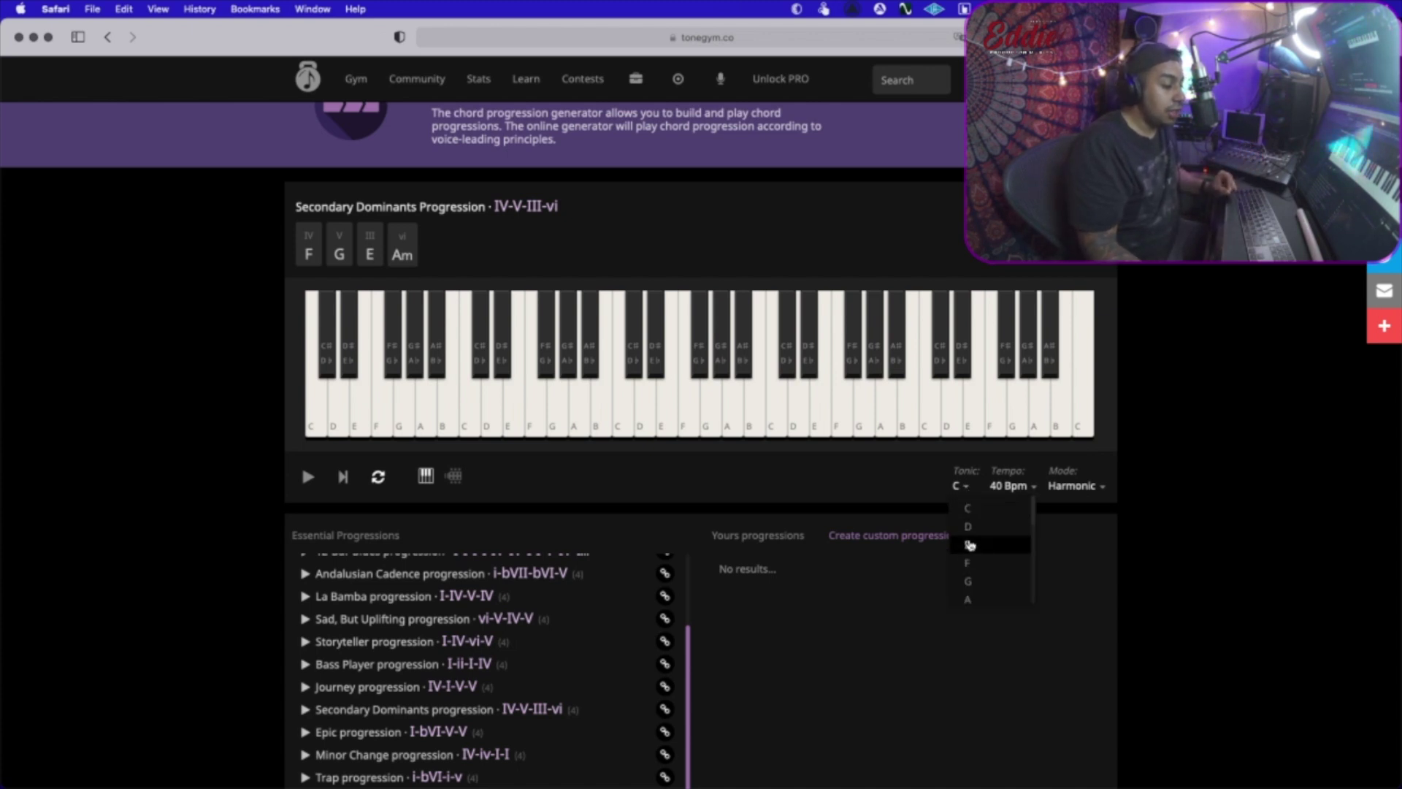
pyautogui.scroll(-3, 987, 586)
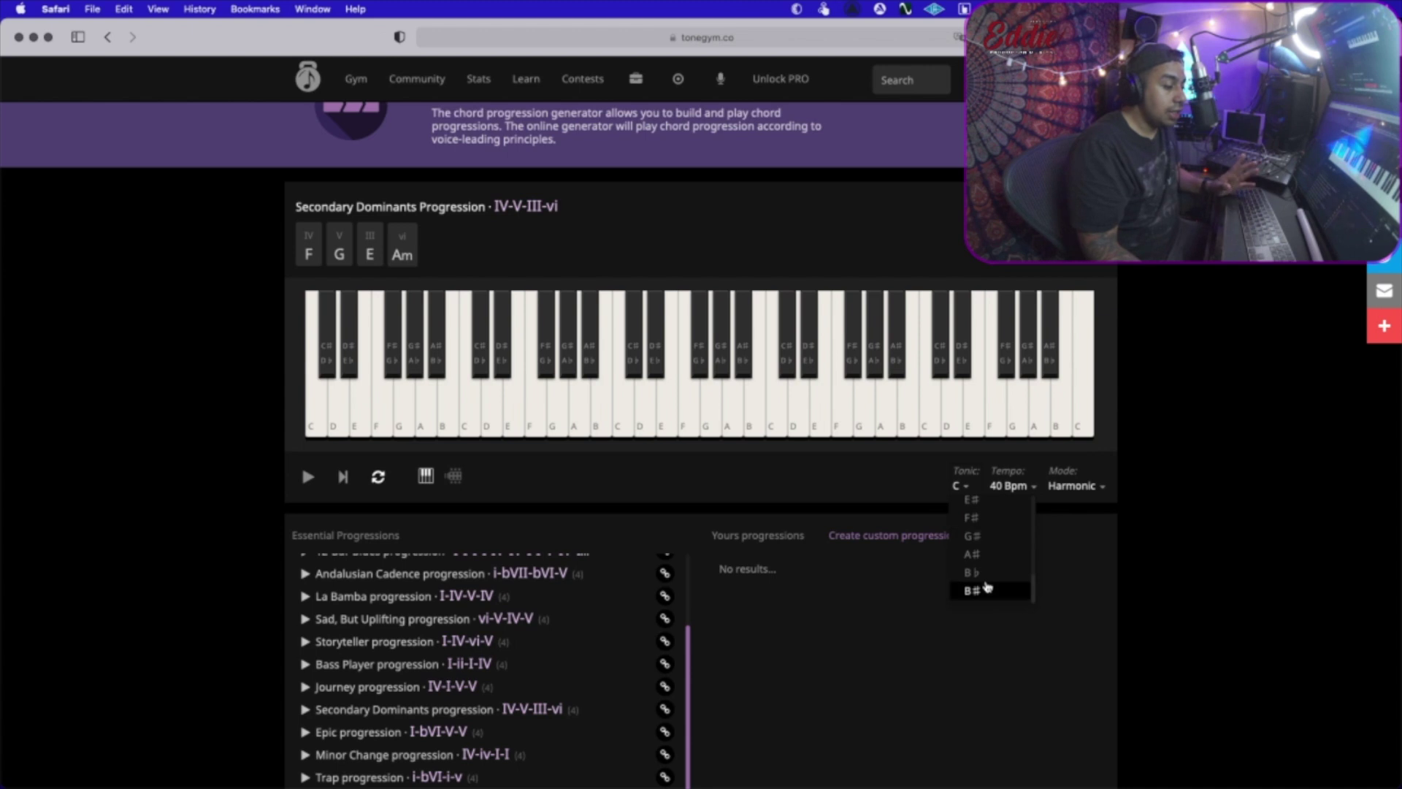
pyautogui.scroll(3, 987, 587)
pyautogui.scroll(2, 987, 586)
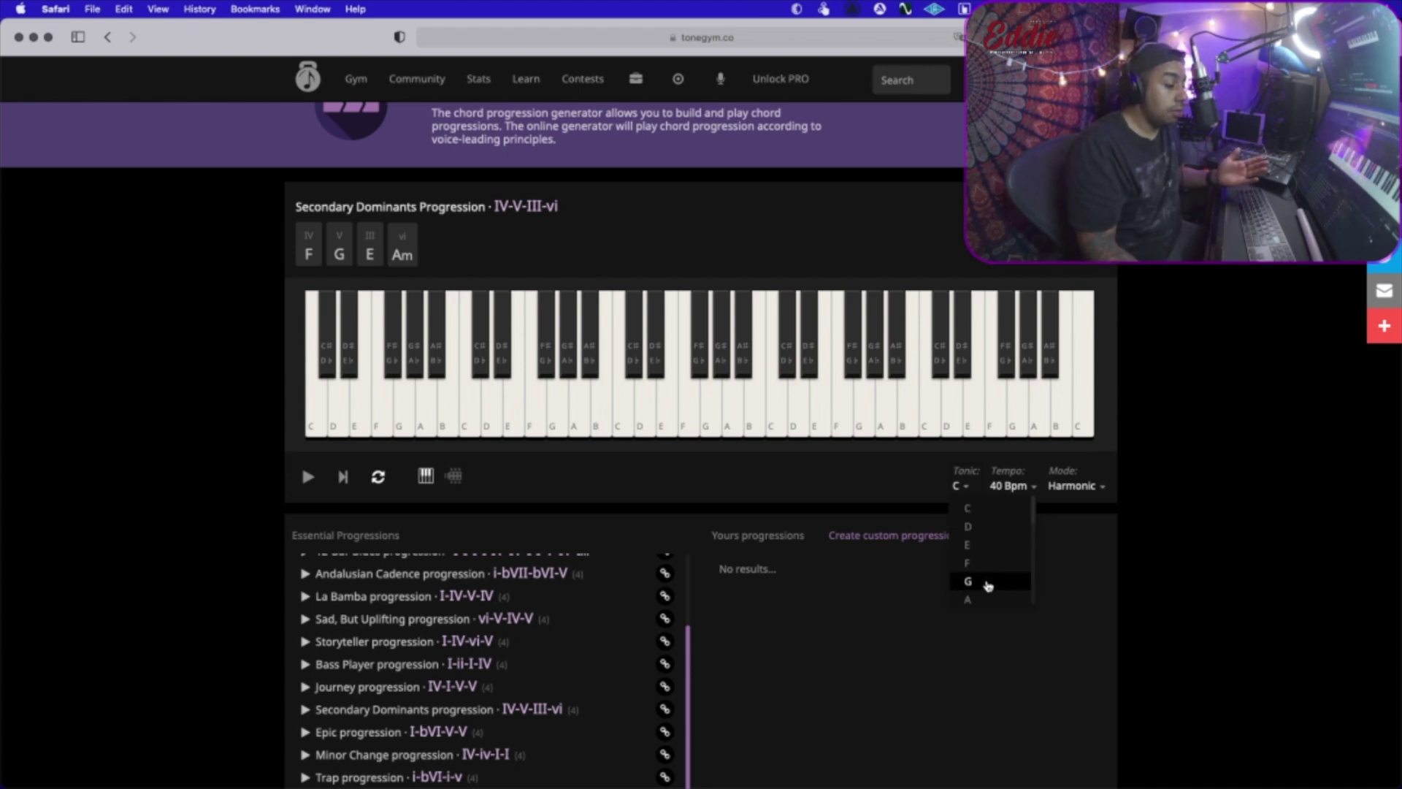
pyautogui.scroll(-5, 983, 595)
pyautogui.scroll(-2, 980, 601)
pyautogui.scroll(-2, 980, 601)
pyautogui.click(1017, 481)
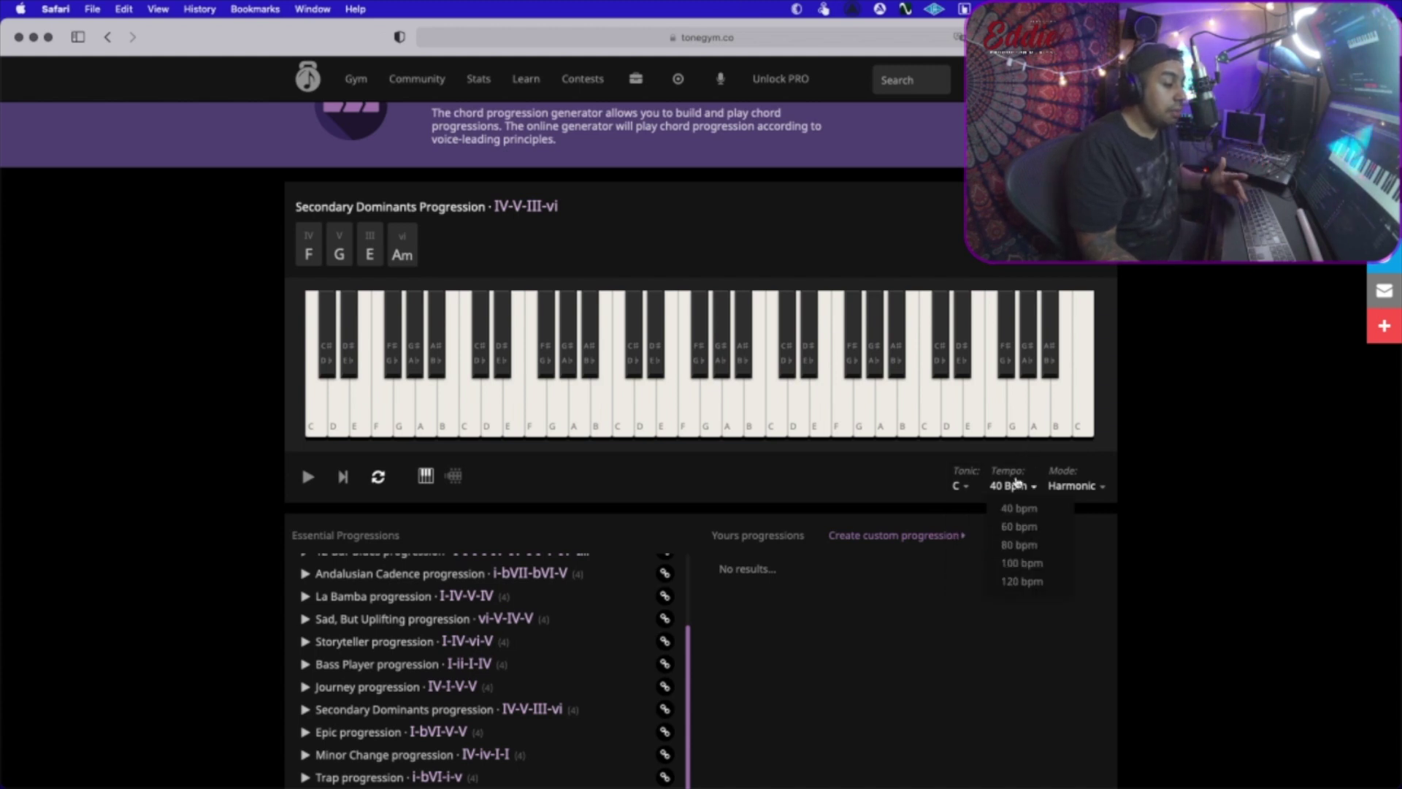
# Keep 40 Bpm and switch the playback mode to Arpeggio ↑.
pyautogui.click(1036, 482)
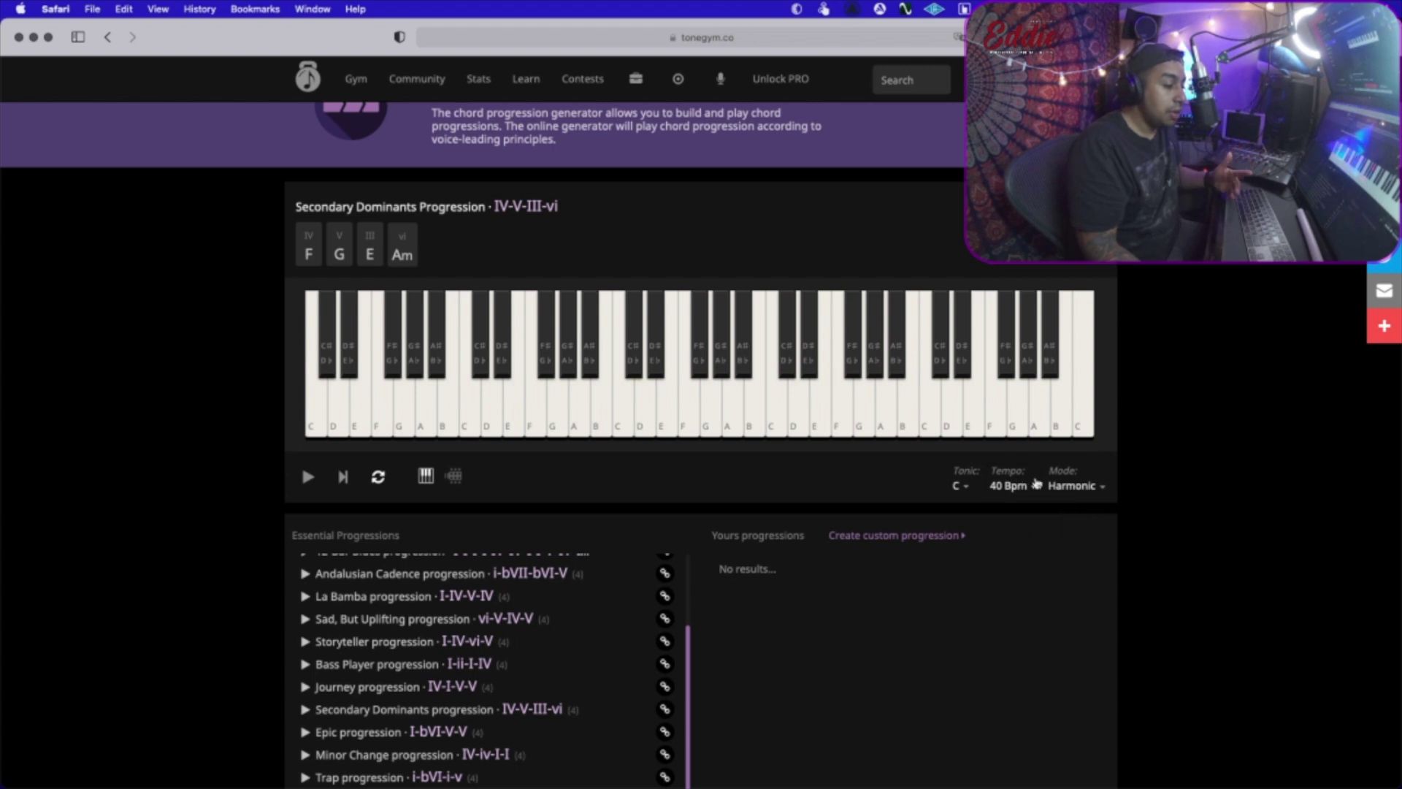
pyautogui.click(1088, 488)
pyautogui.scroll(-2, 1095, 526)
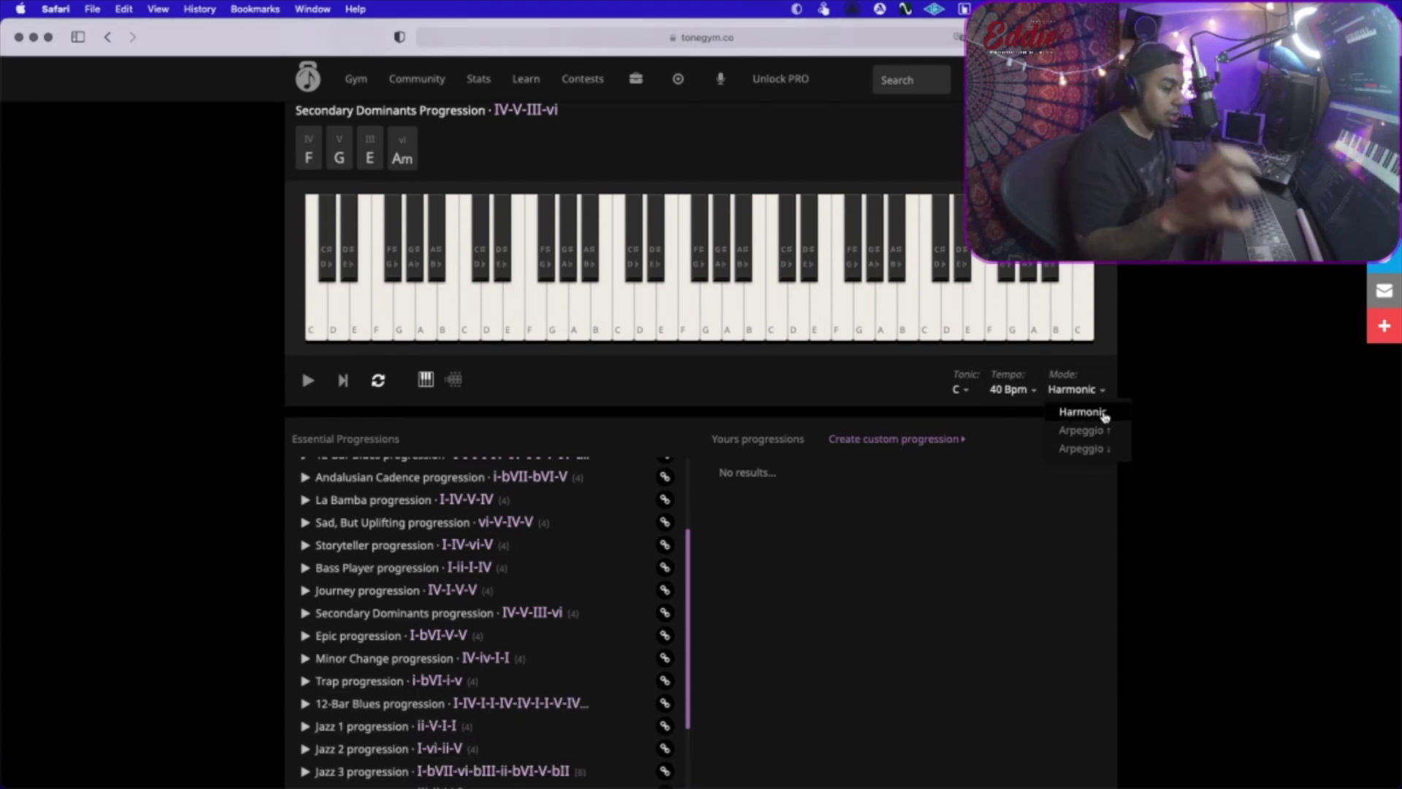
pyautogui.click(1086, 431)
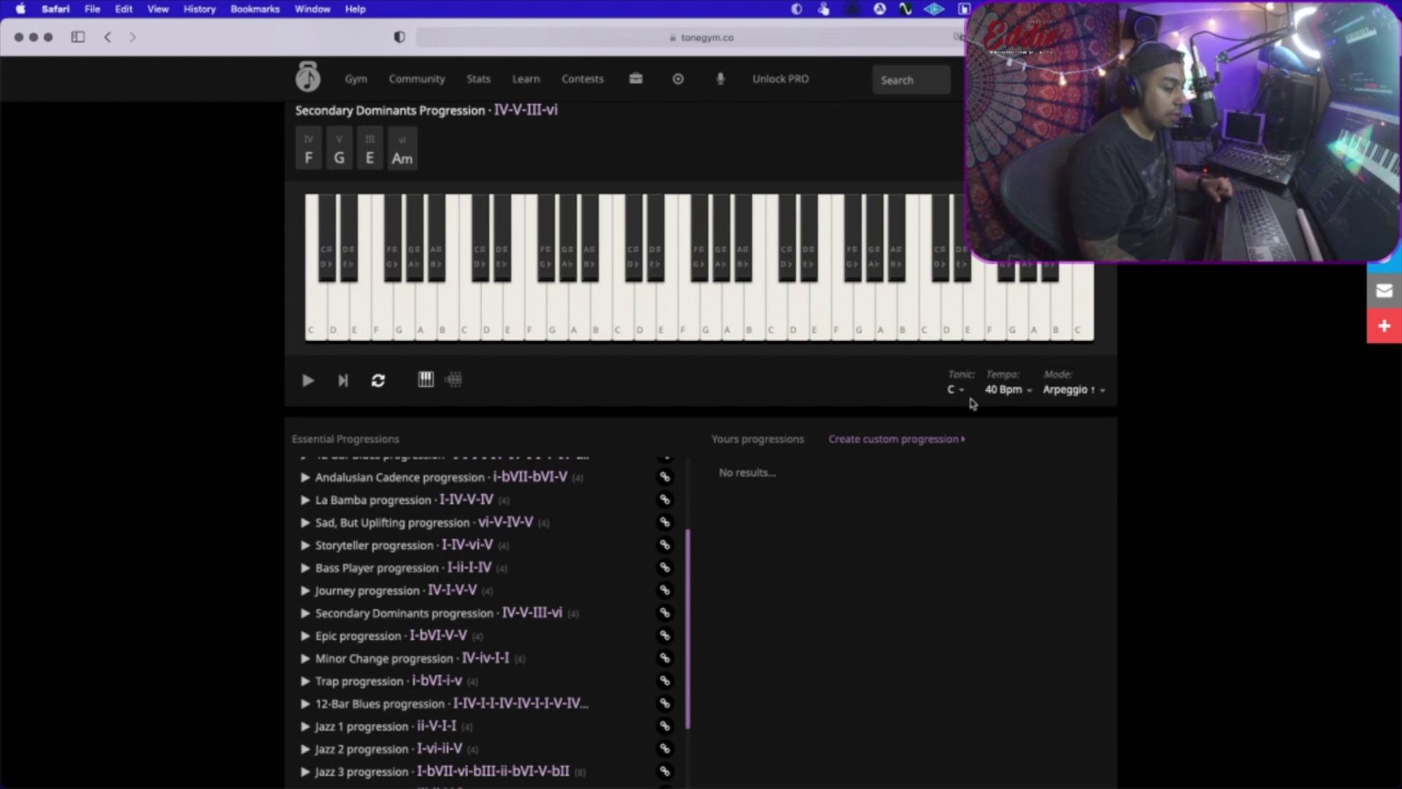
# Play and stop Secondary Dominants as an ascending arpeggio, then scroll down to the article.
pyautogui.click(304, 381)
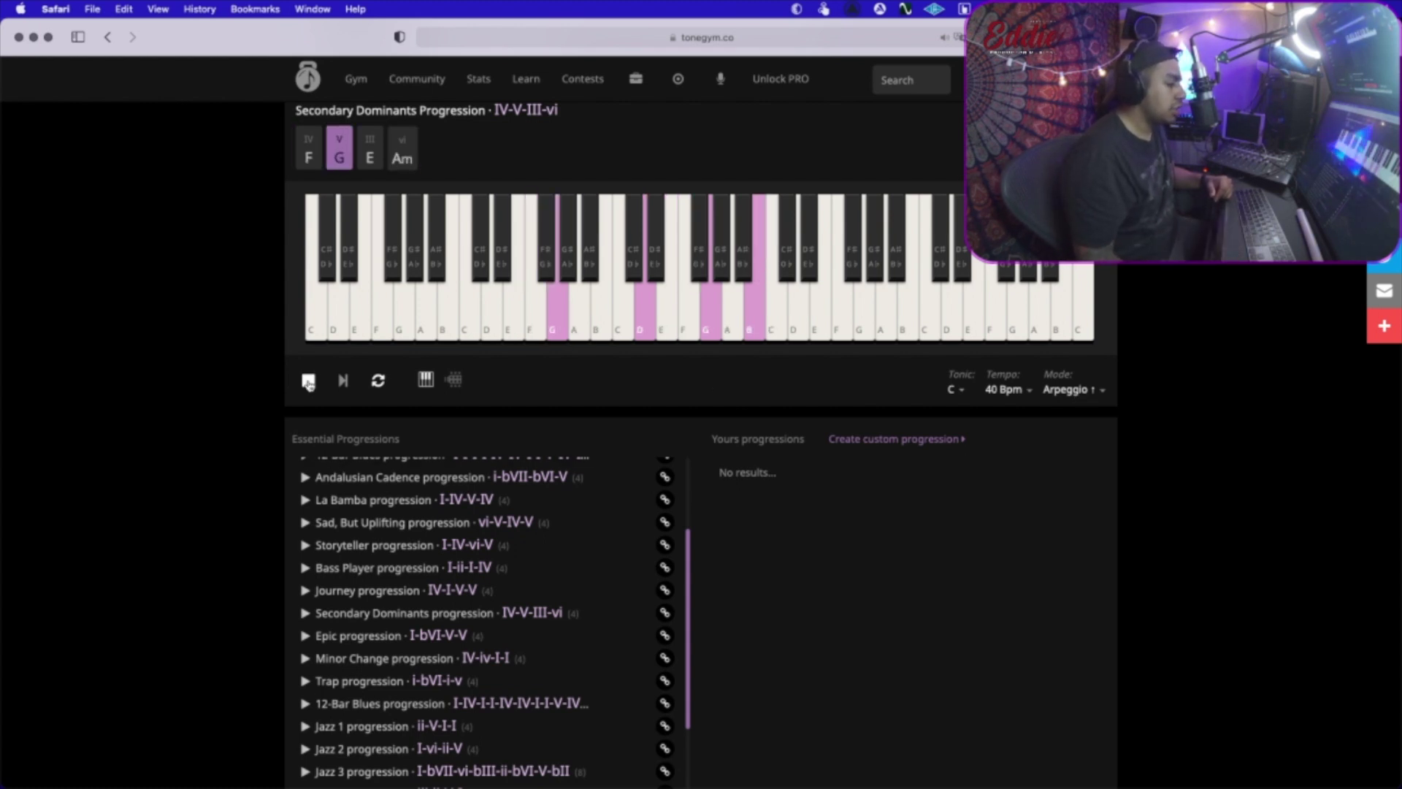
pyautogui.click(308, 381)
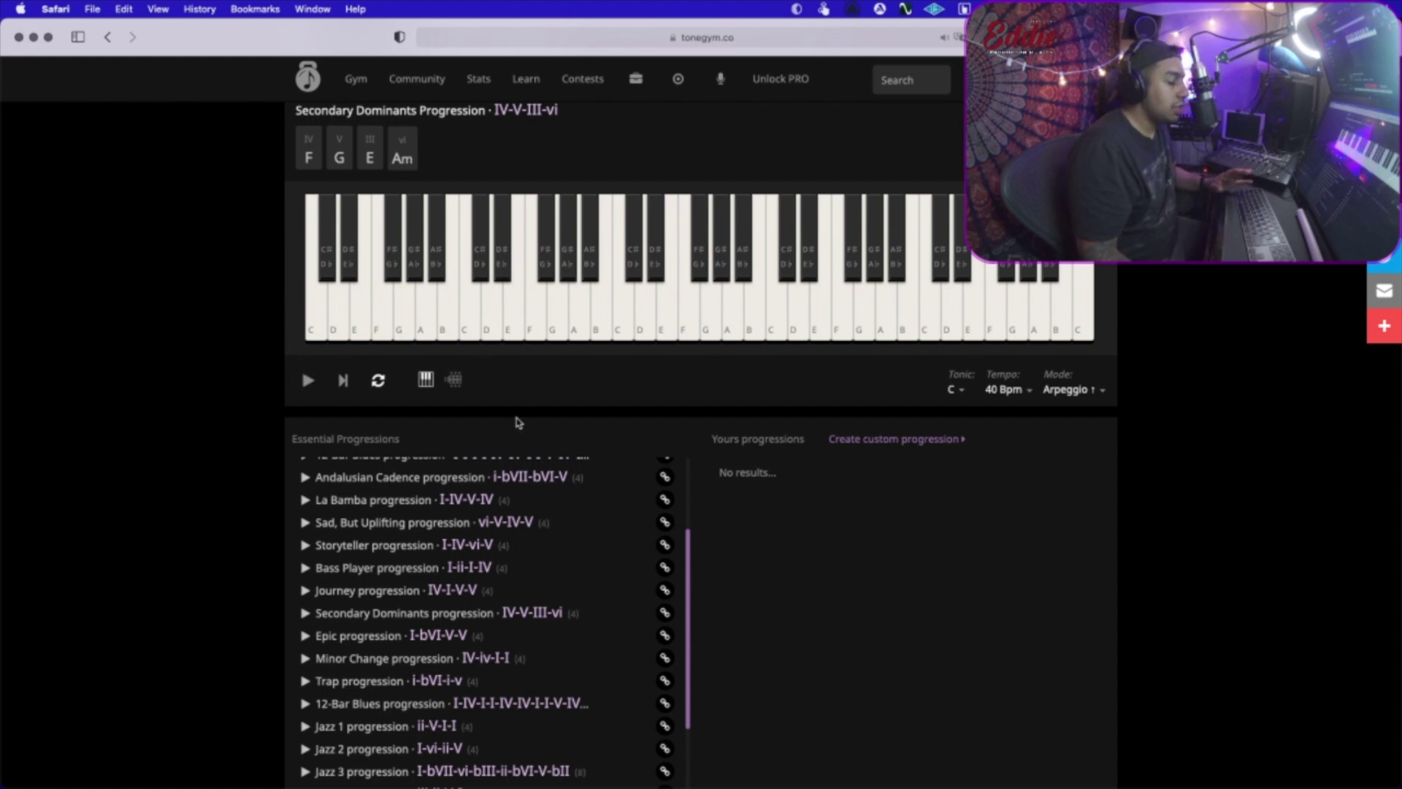
pyautogui.scroll(3, 522, 420)
pyautogui.scroll(-5, 524, 419)
pyautogui.scroll(-4, 555, 439)
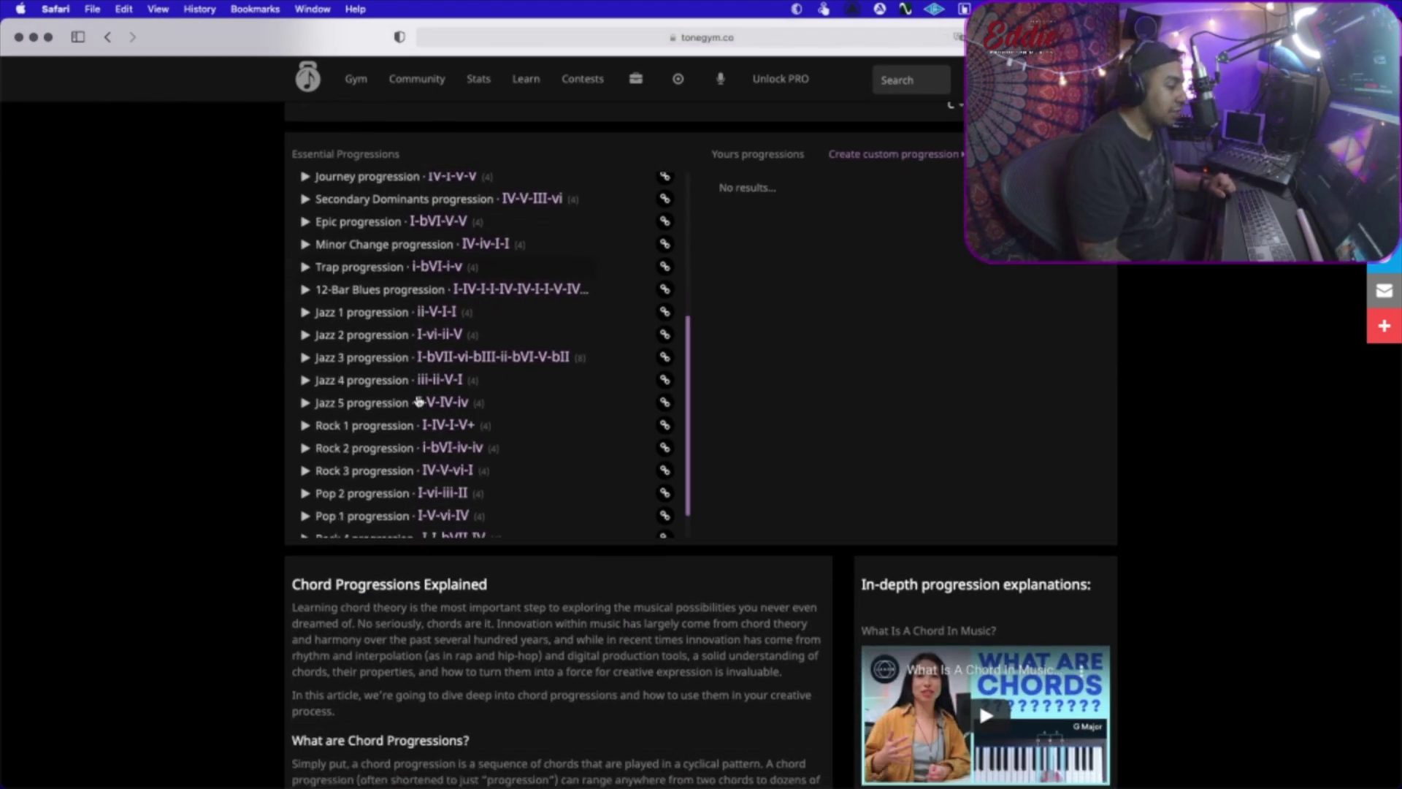
pyautogui.scroll(-3, 559, 440)
pyautogui.scroll(-3, 560, 440)
pyautogui.scroll(-2, 511, 436)
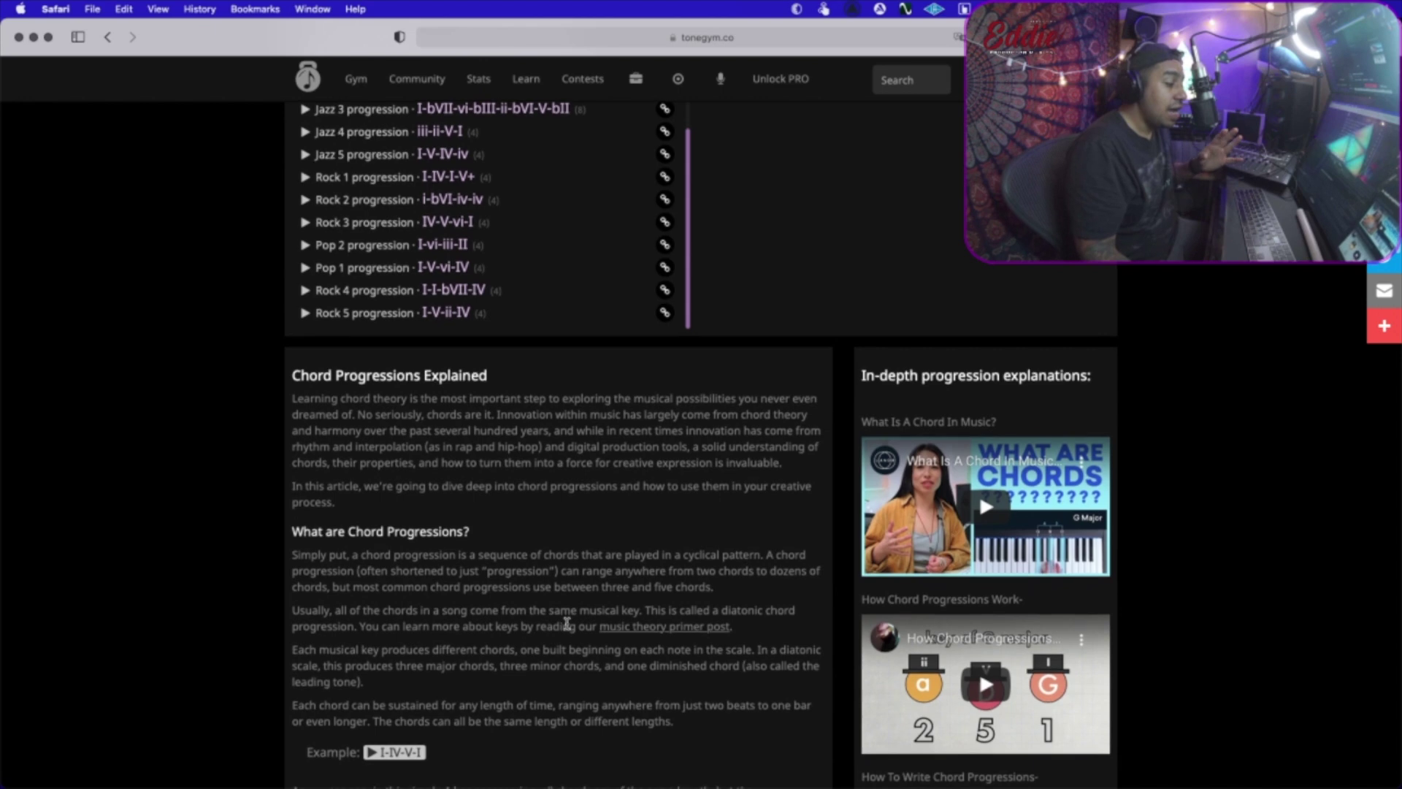
pyautogui.scroll(-2, 459, 431)
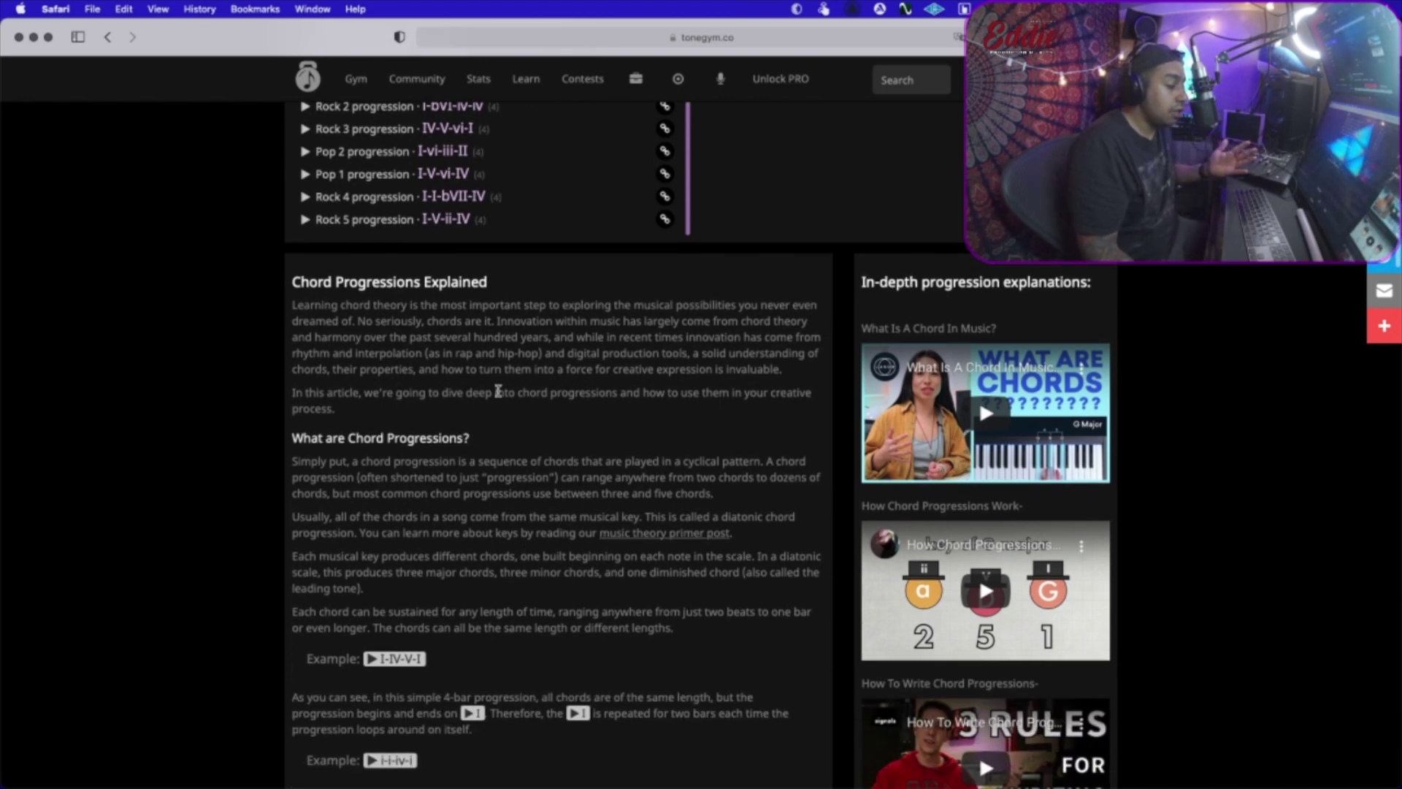
pyautogui.scroll(-4, 498, 391)
pyautogui.scroll(-1, 292, 456)
pyautogui.scroll(-4, 412, 488)
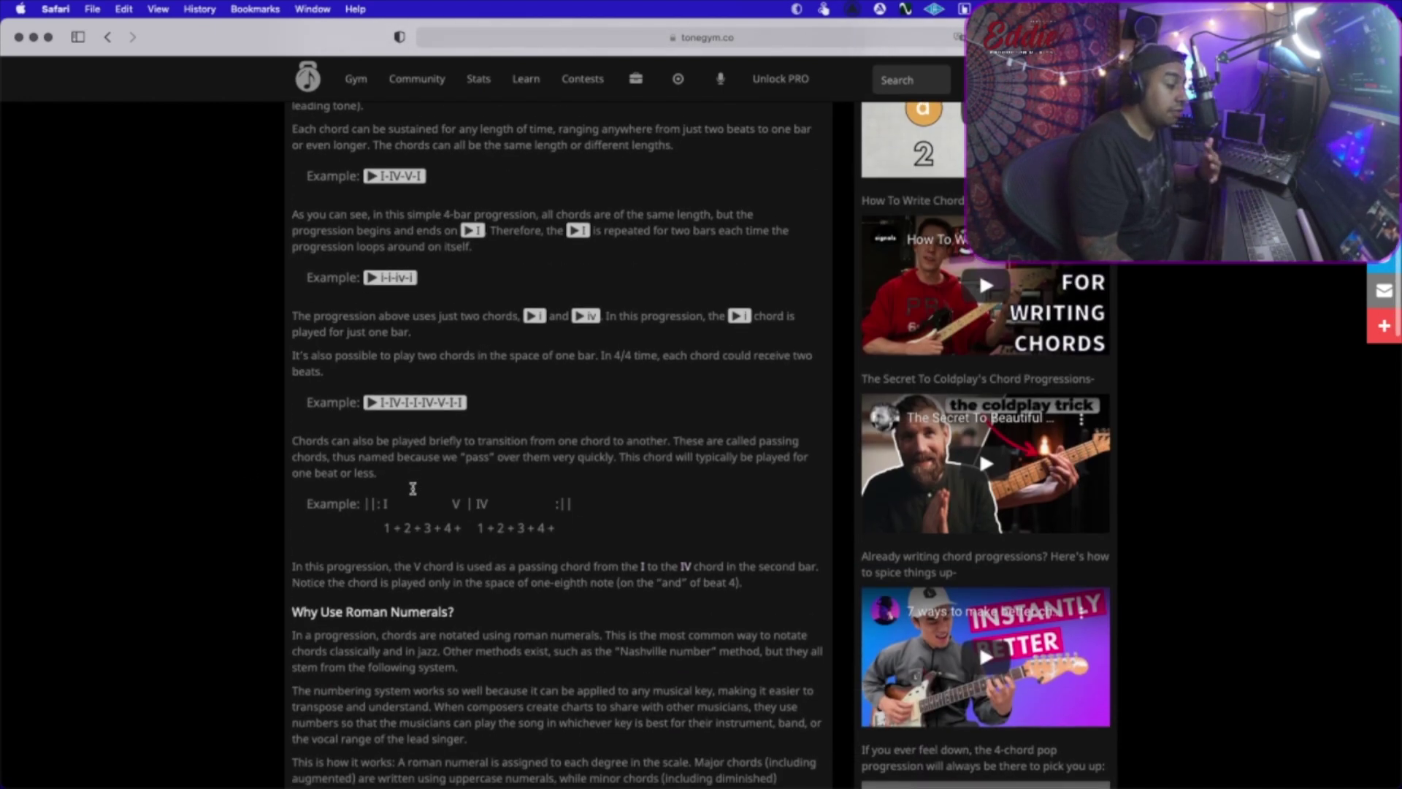
pyautogui.scroll(-4, 413, 488)
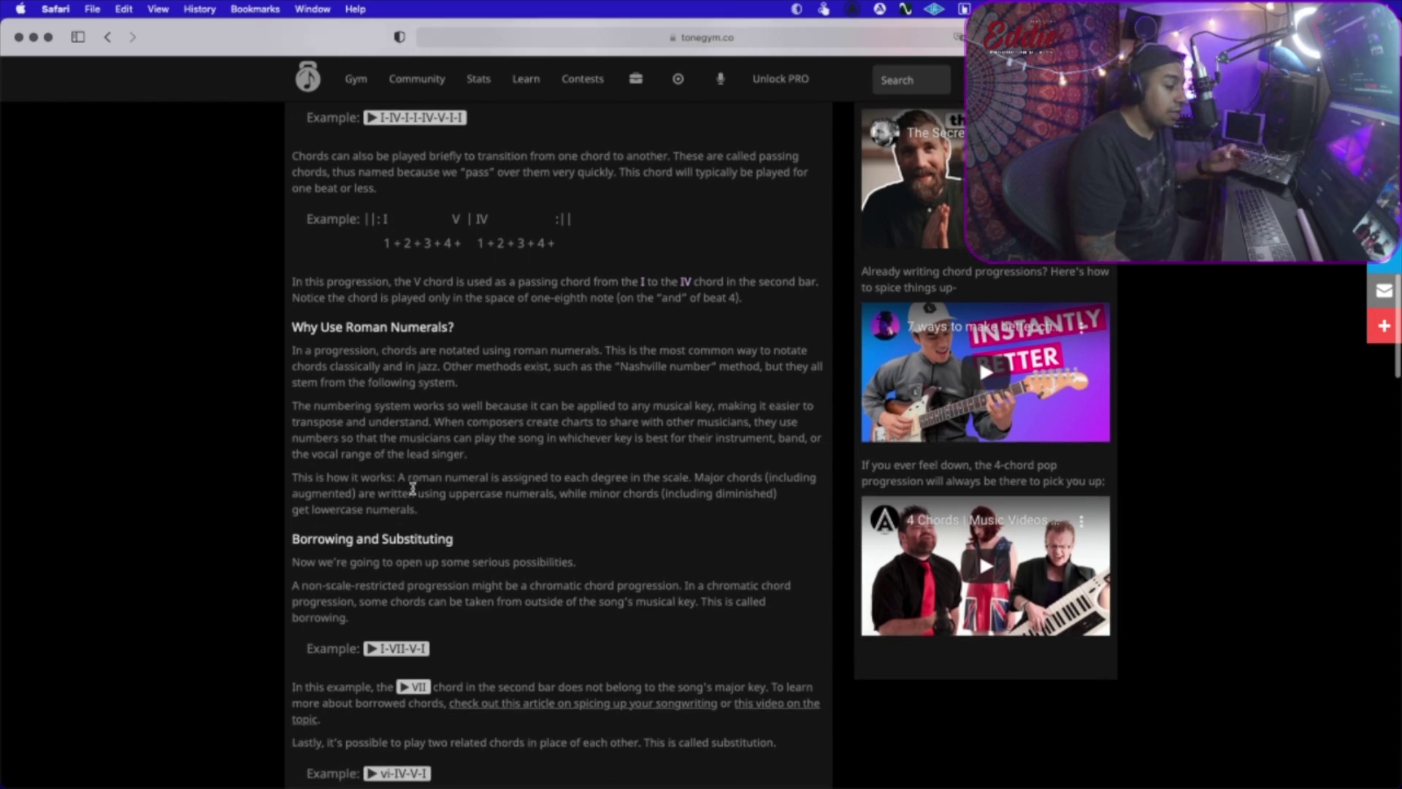
pyautogui.scroll(-3, 412, 488)
pyautogui.scroll(-2, 413, 488)
pyautogui.scroll(-7, 413, 489)
pyautogui.scroll(-6, 415, 491)
pyautogui.scroll(-5, 414, 493)
pyautogui.scroll(-5, 414, 493)
pyautogui.scroll(-3, 414, 493)
pyautogui.scroll(-6, 414, 493)
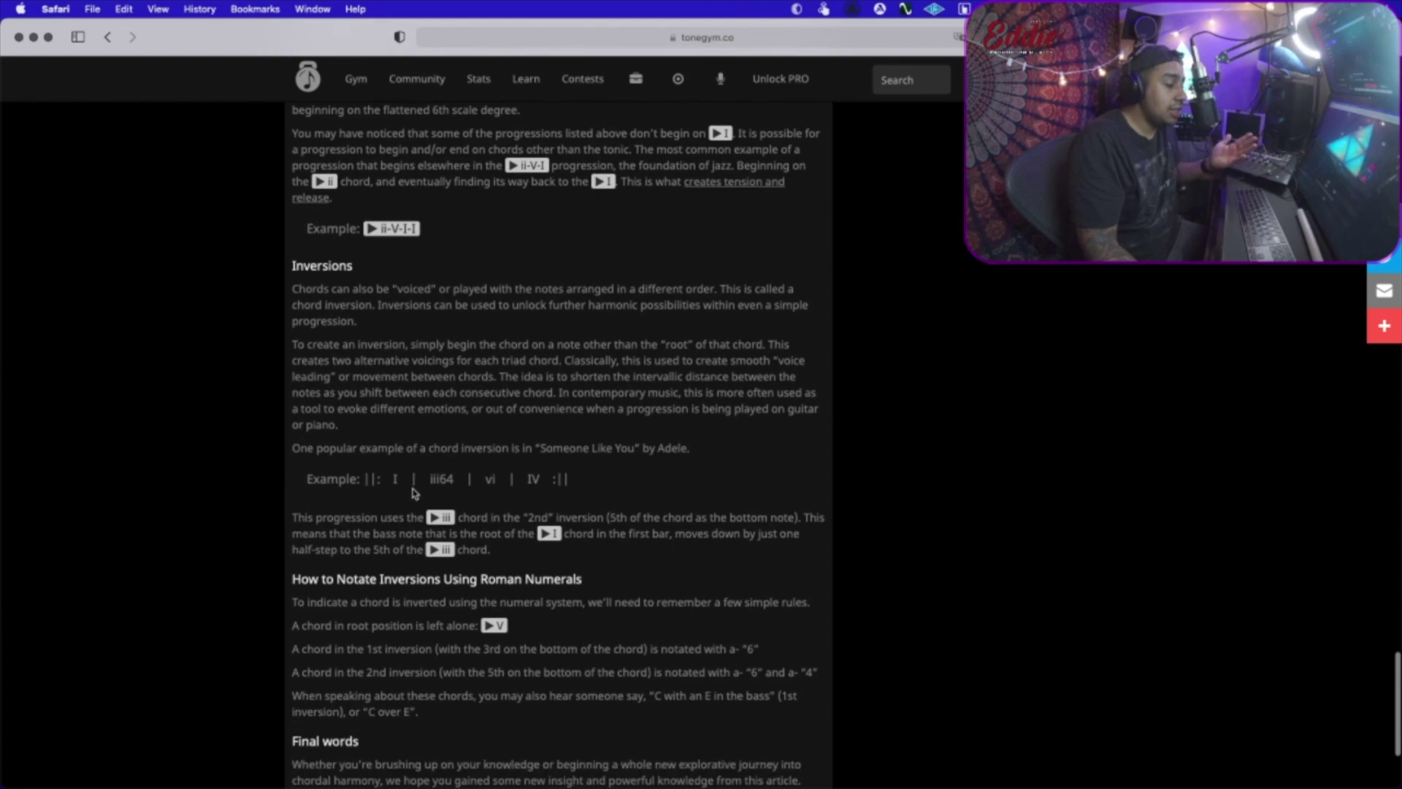
pyautogui.scroll(-3, 414, 493)
pyautogui.scroll(10, 414, 493)
pyautogui.scroll(15, 414, 493)
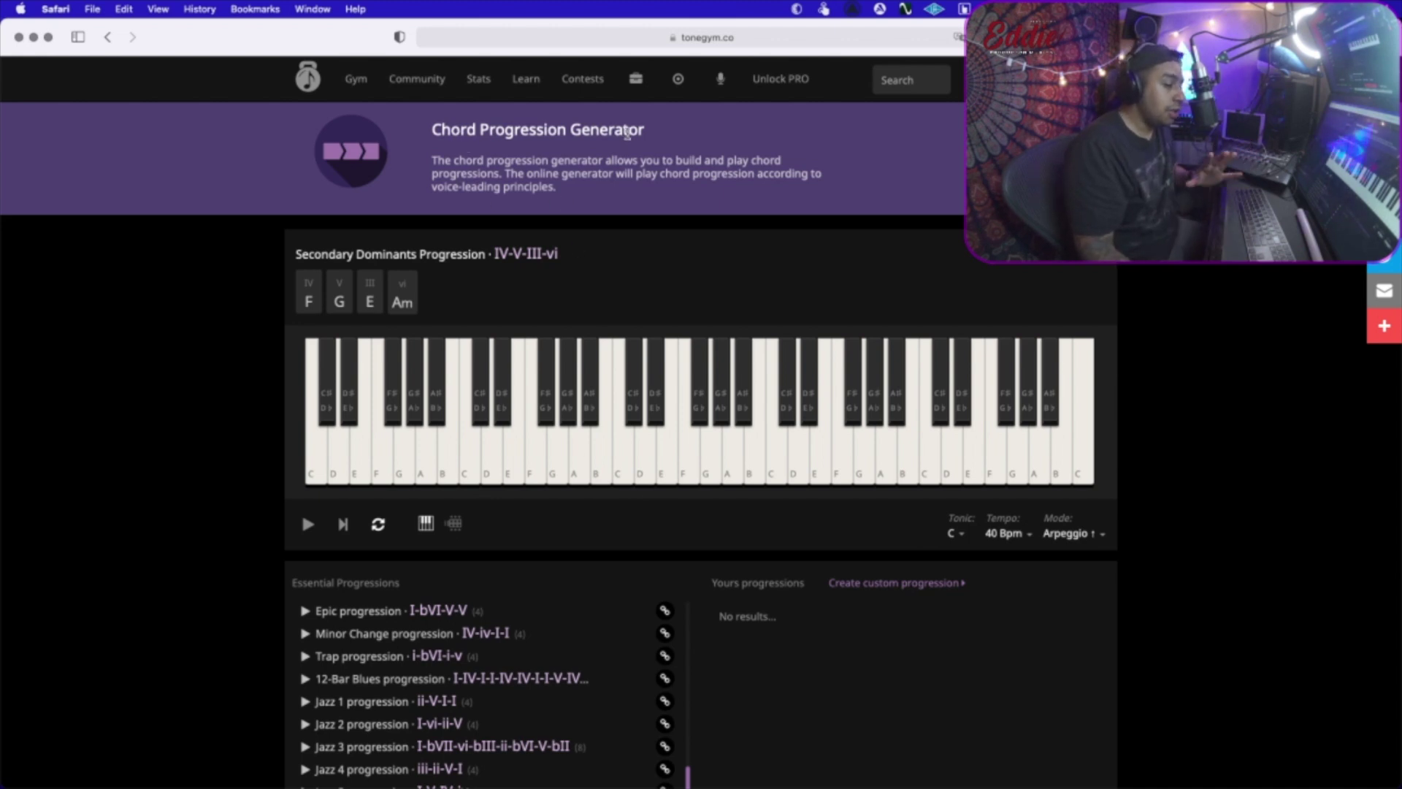
pyautogui.scroll(-5, 866, 557)
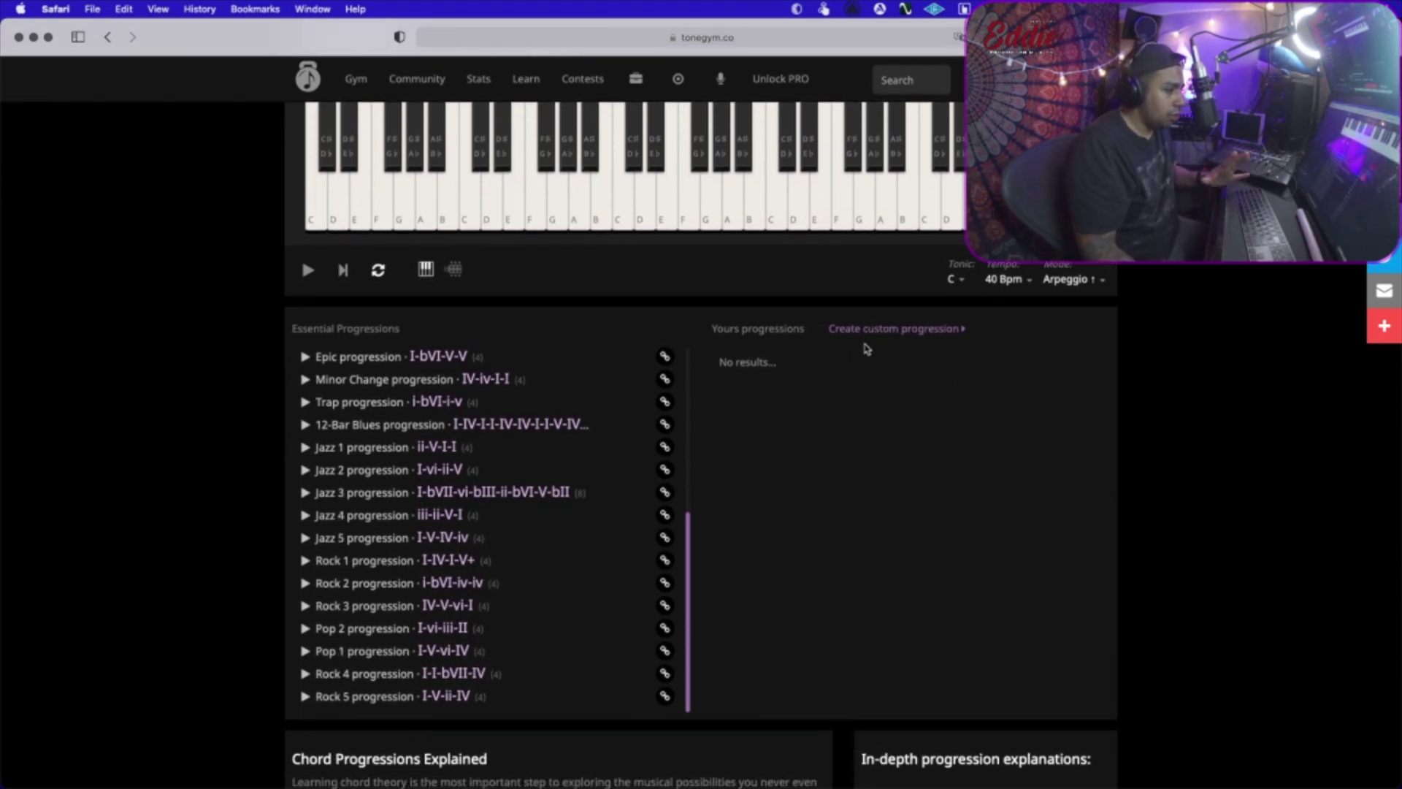
# In the custom progression builder, enter the chords I-IV-I-IV-V-vii°-I.
pyautogui.click(866, 330)
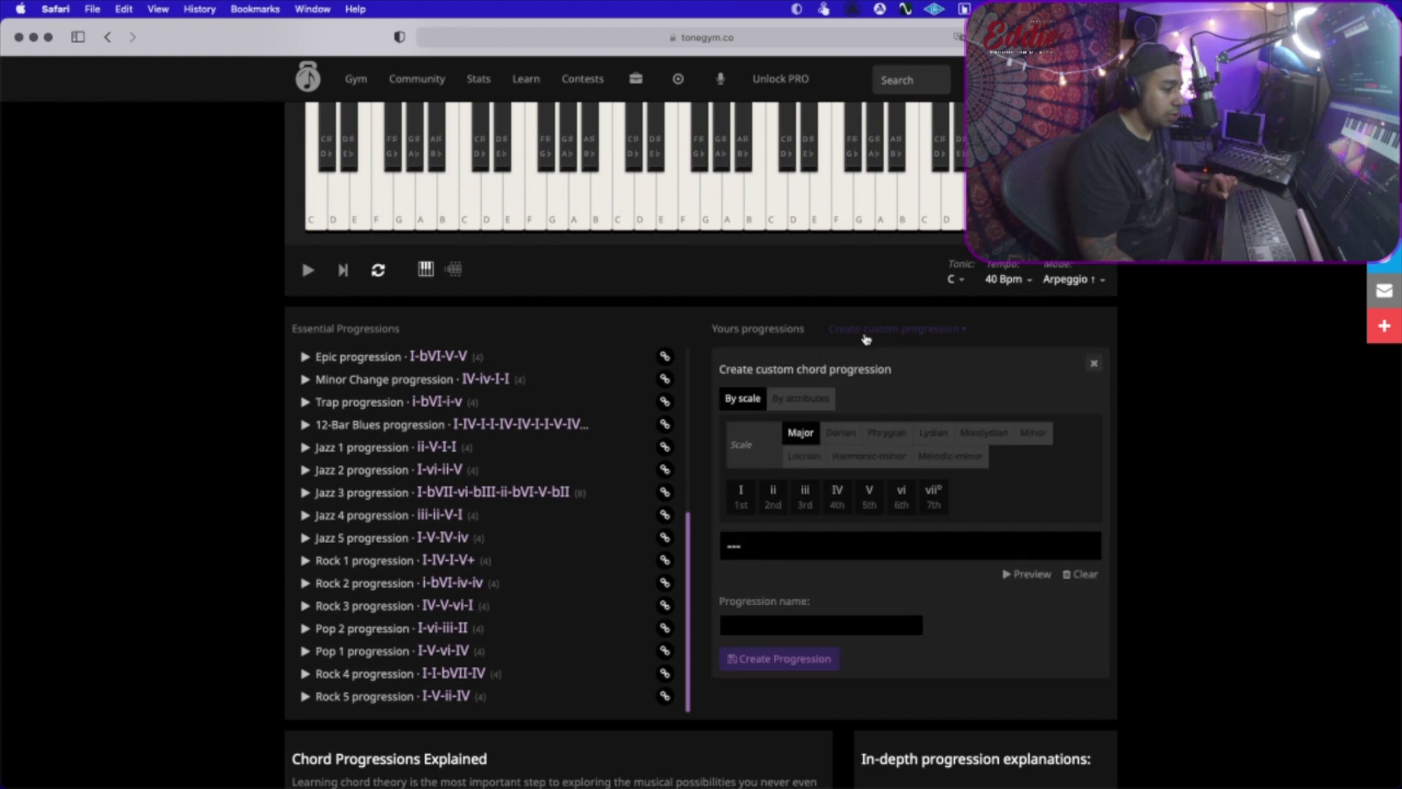
pyautogui.click(865, 332)
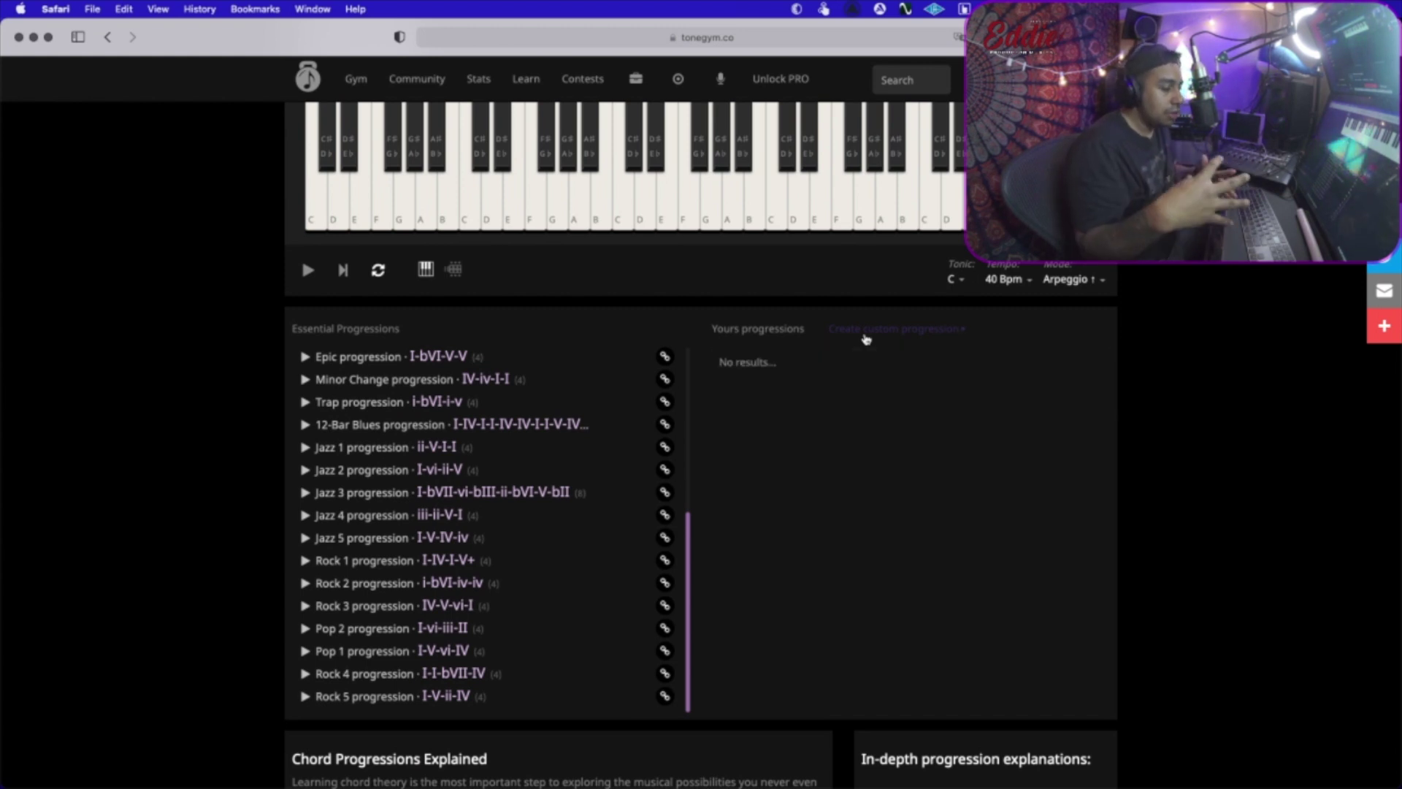
pyautogui.click(865, 333)
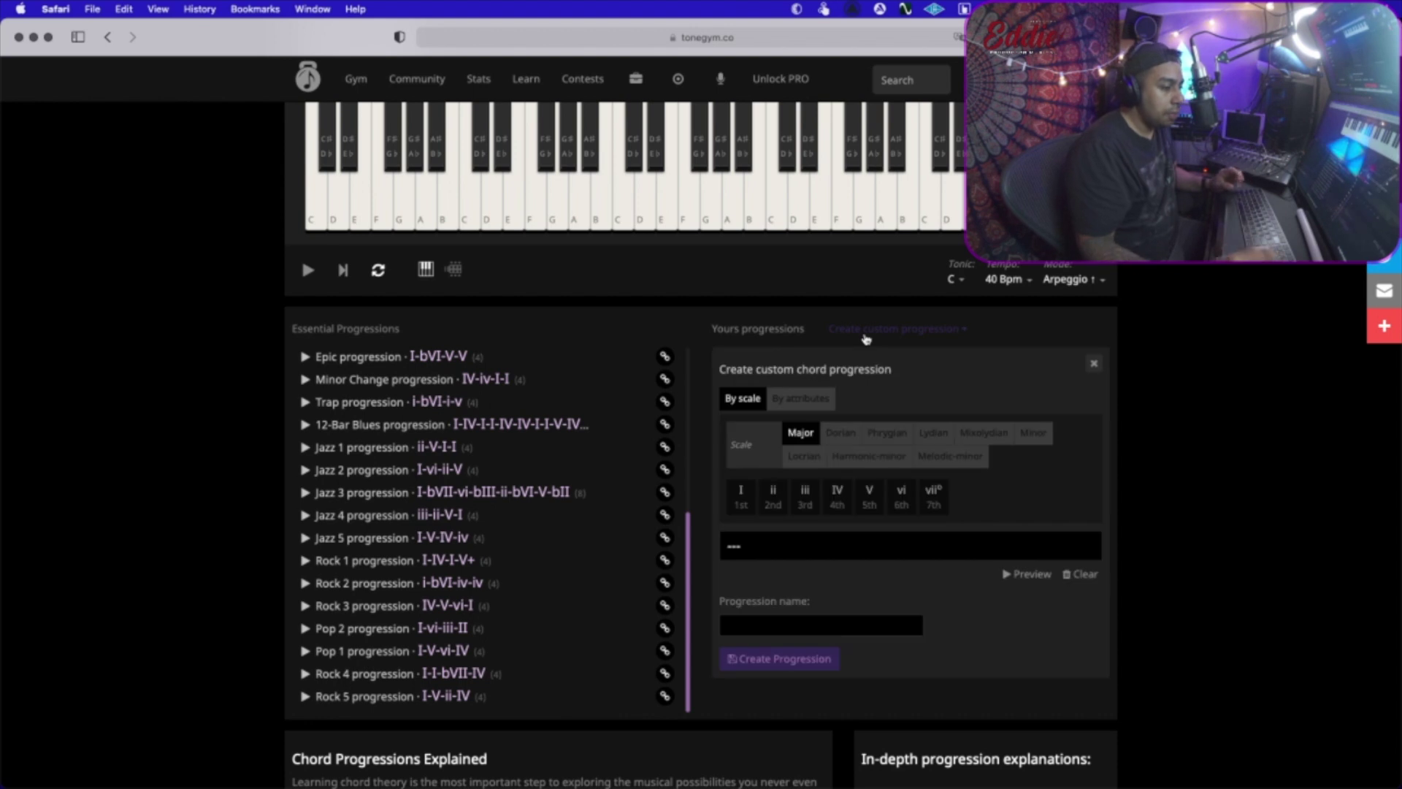
pyautogui.scroll(-2, 804, 431)
pyautogui.click(742, 427)
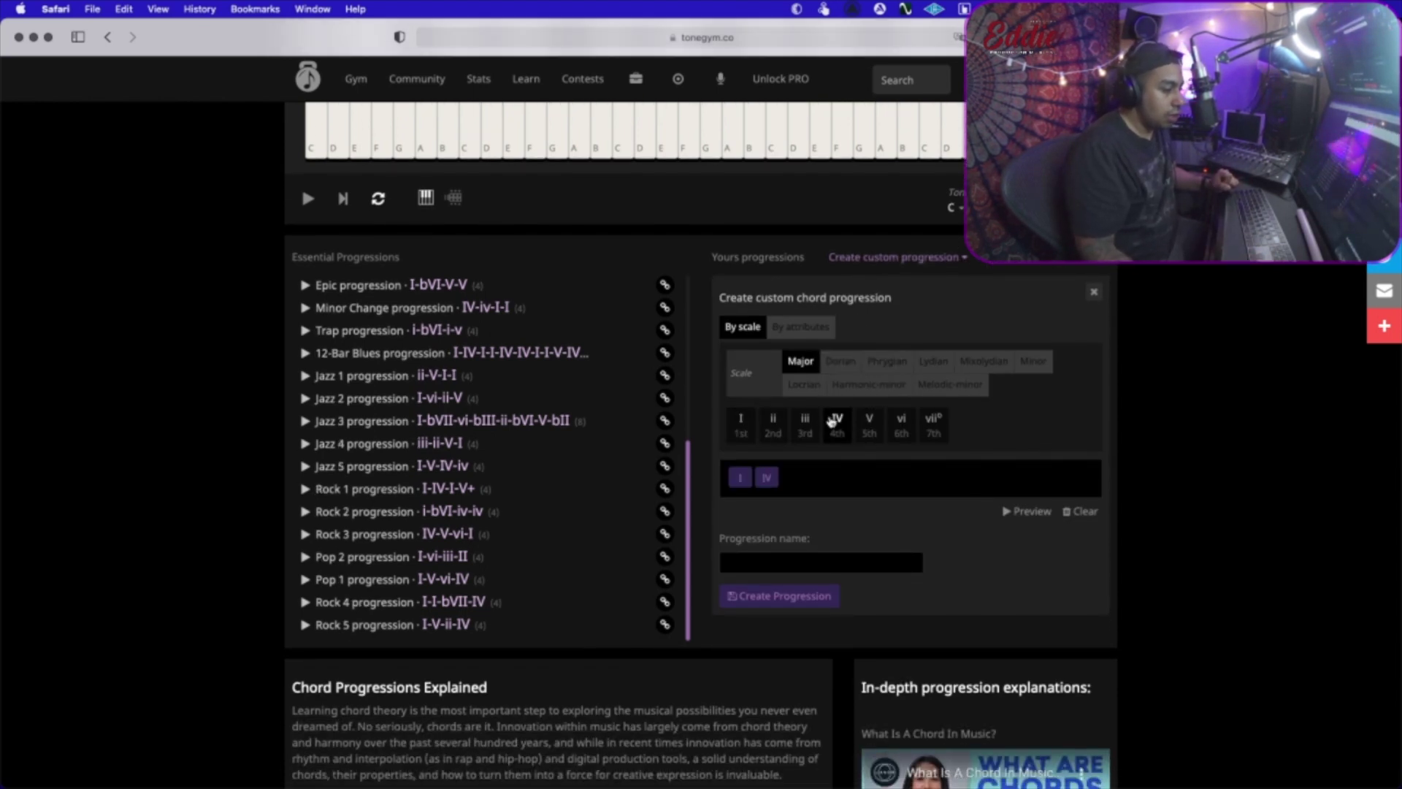
pyautogui.click(743, 431)
pyautogui.click(834, 430)
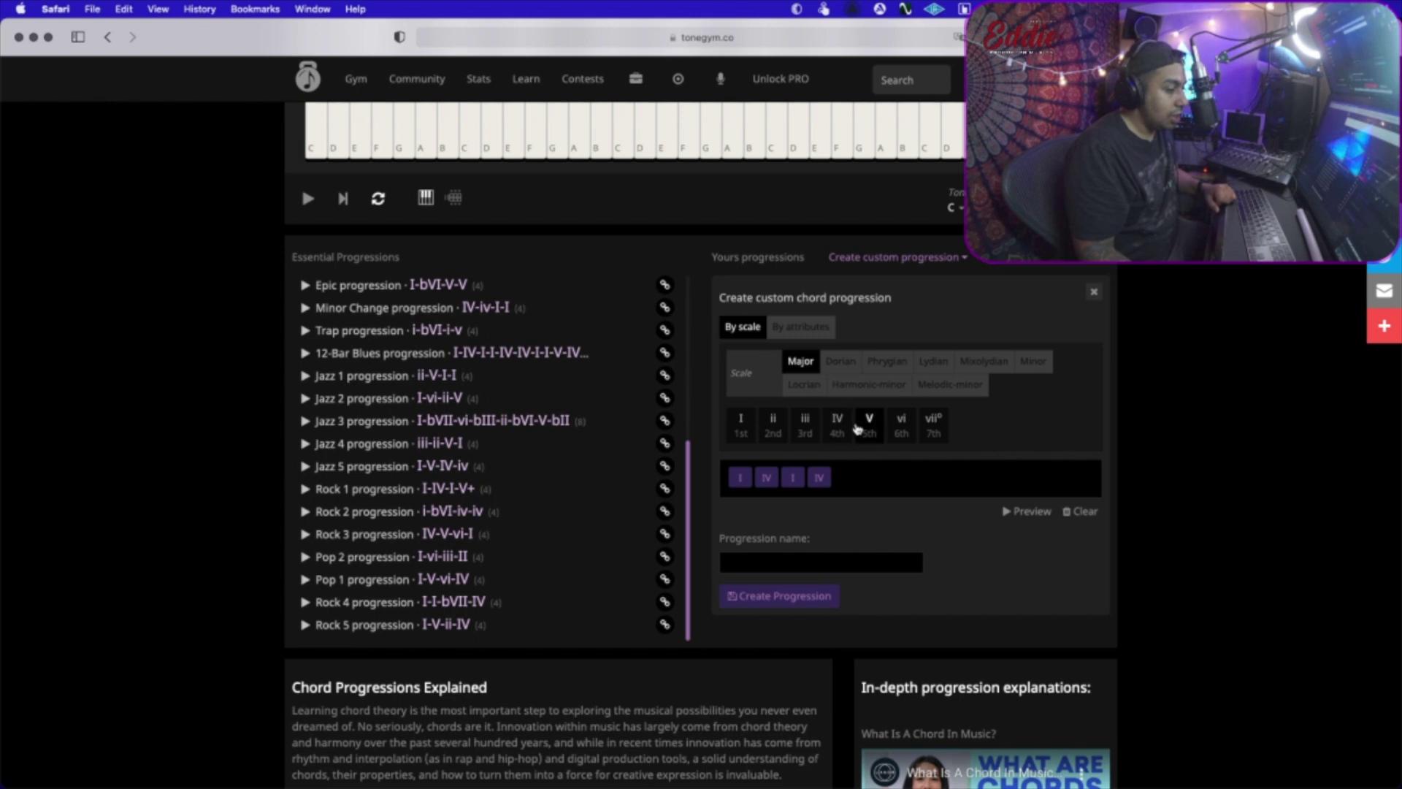
pyautogui.click(933, 425)
pyautogui.click(742, 425)
# Name the progression after the user, save it, and load it for playback.
pyautogui.click(811, 563)
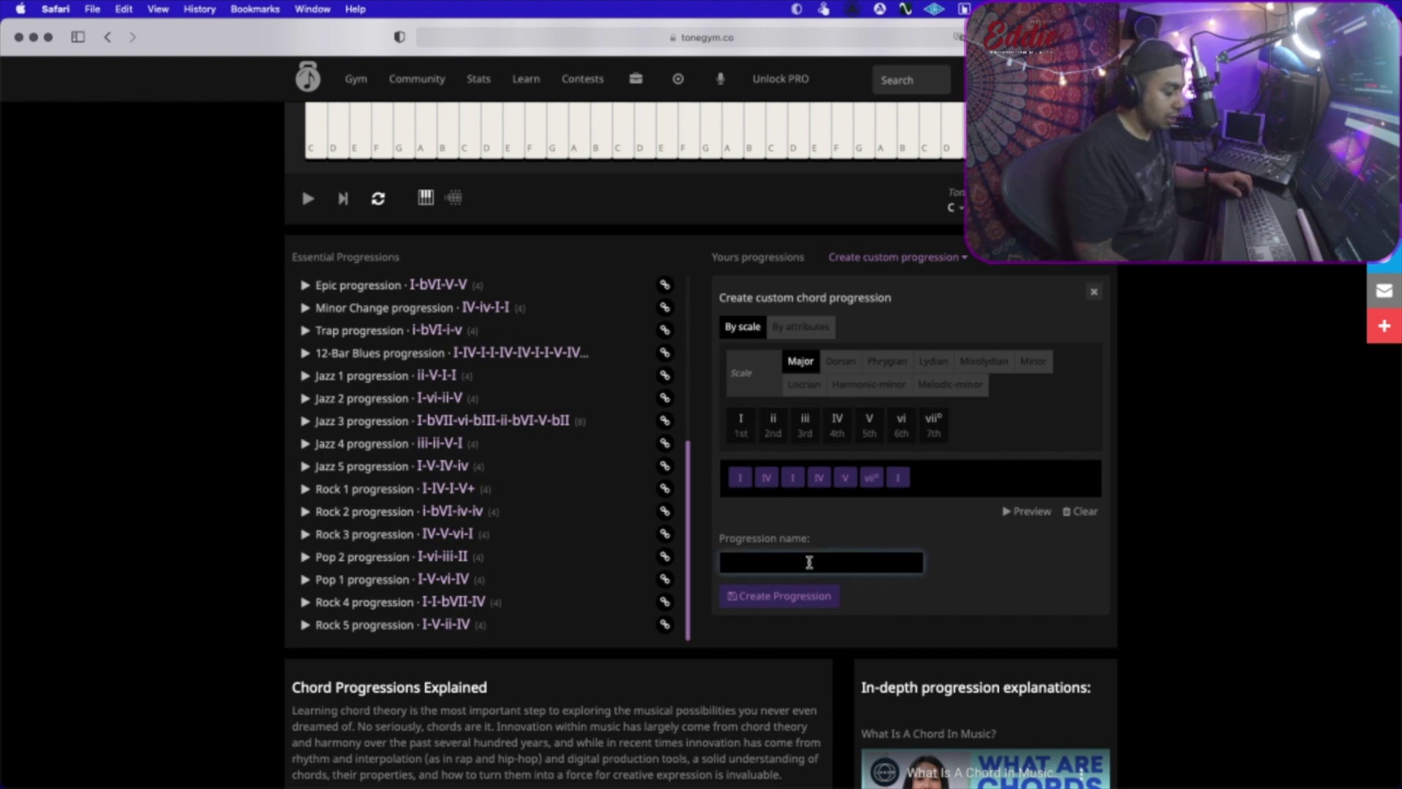
pyautogui.write('Eduardo')
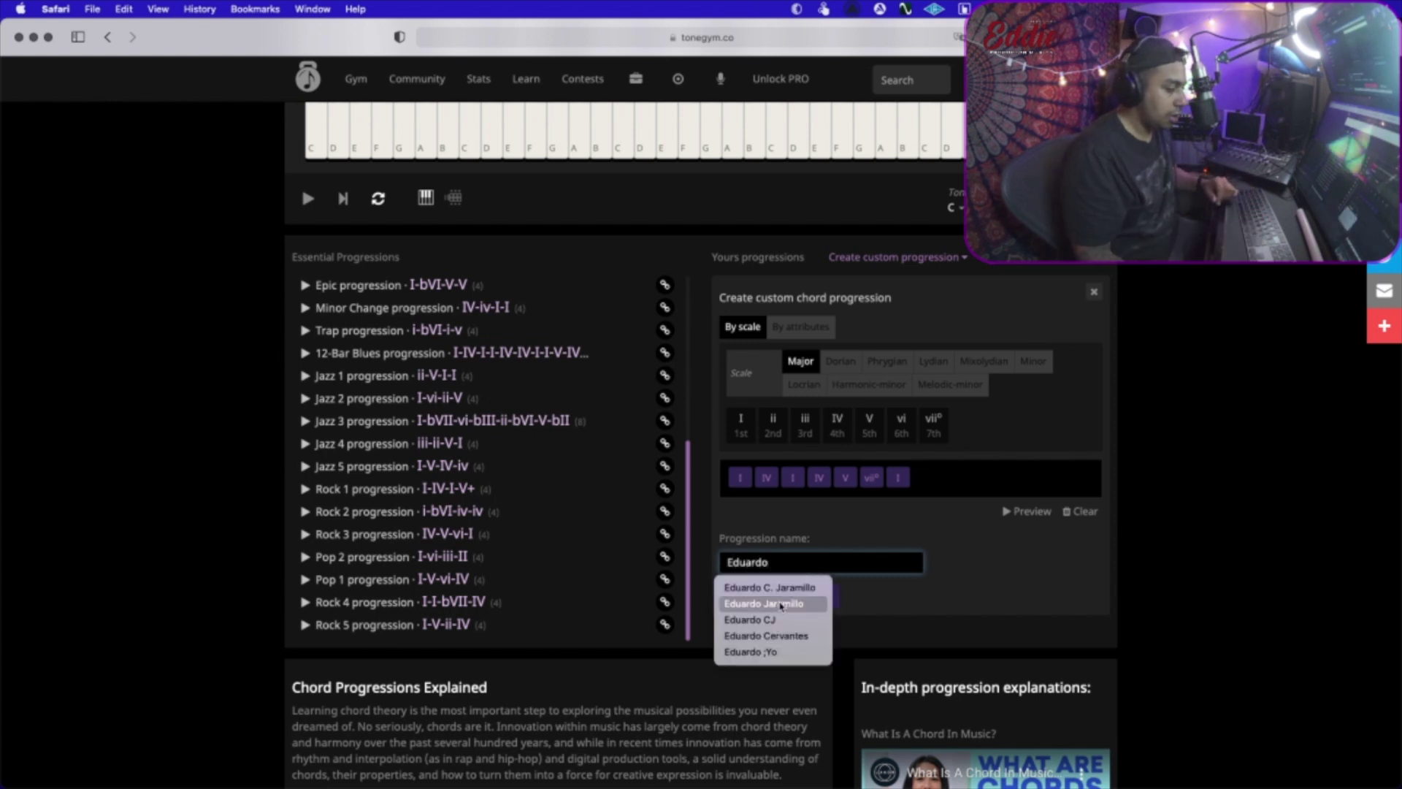
pyautogui.click(813, 597)
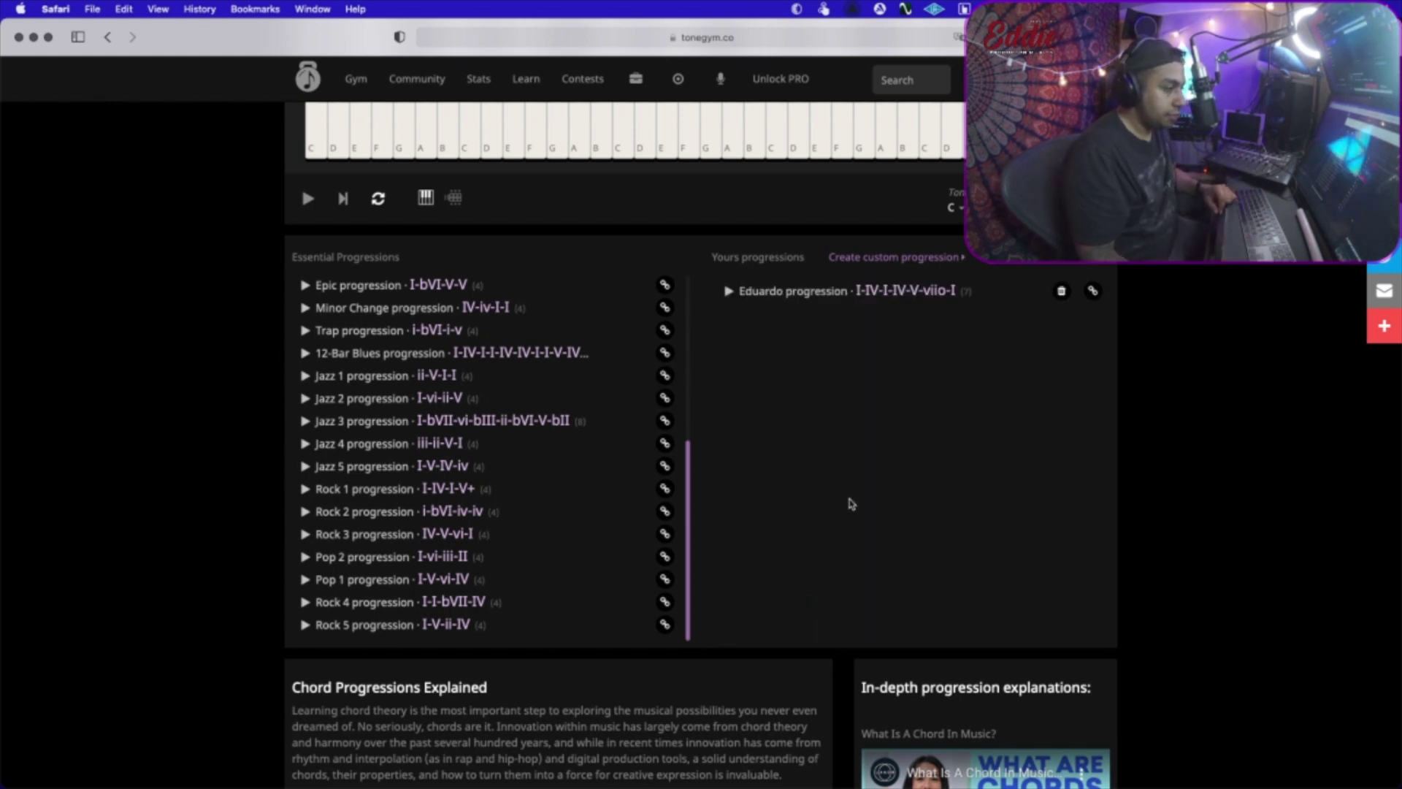
pyautogui.click(729, 292)
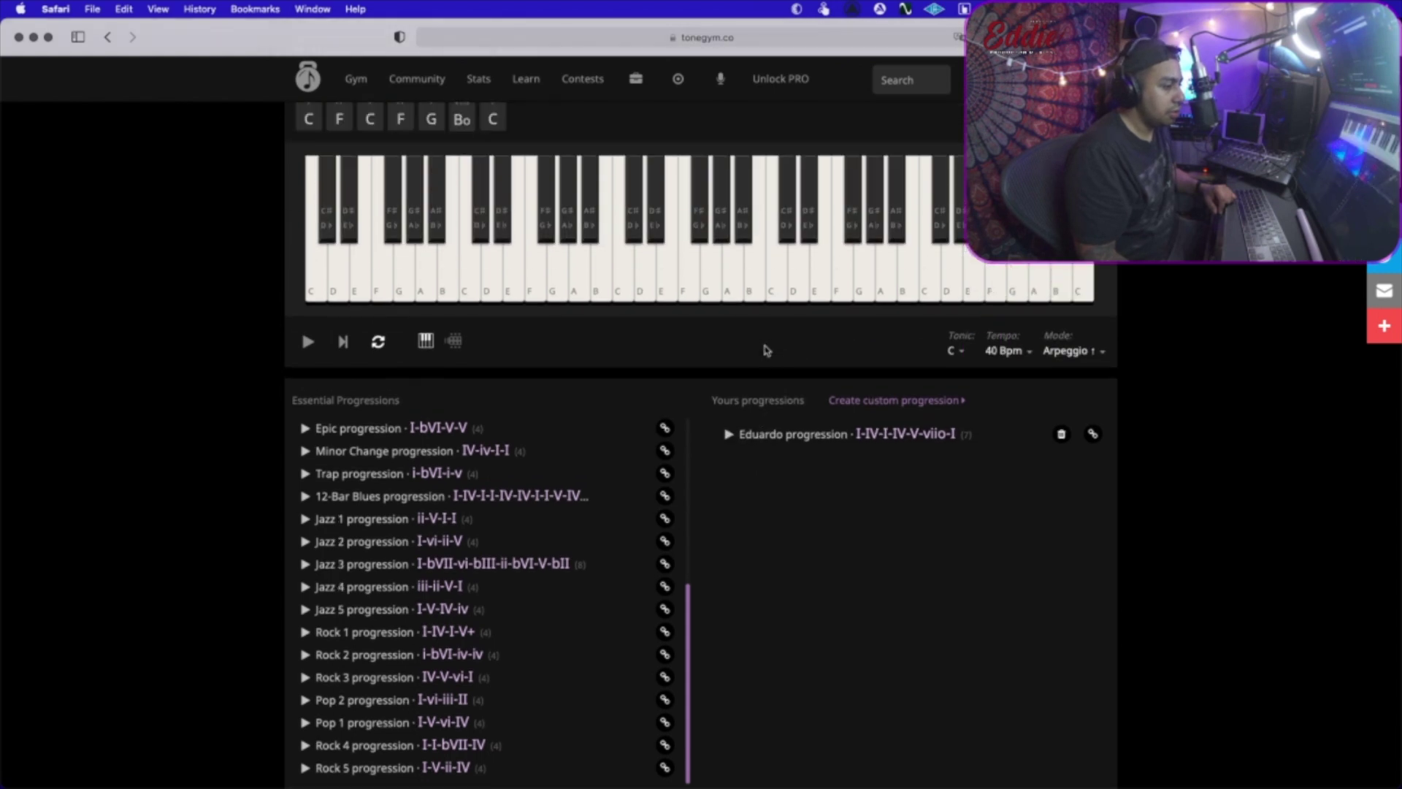
# Stop and replay the custom C F C F G Bo C progression, then go to ToneGym's training home.
pyautogui.scroll(1, 902, 494)
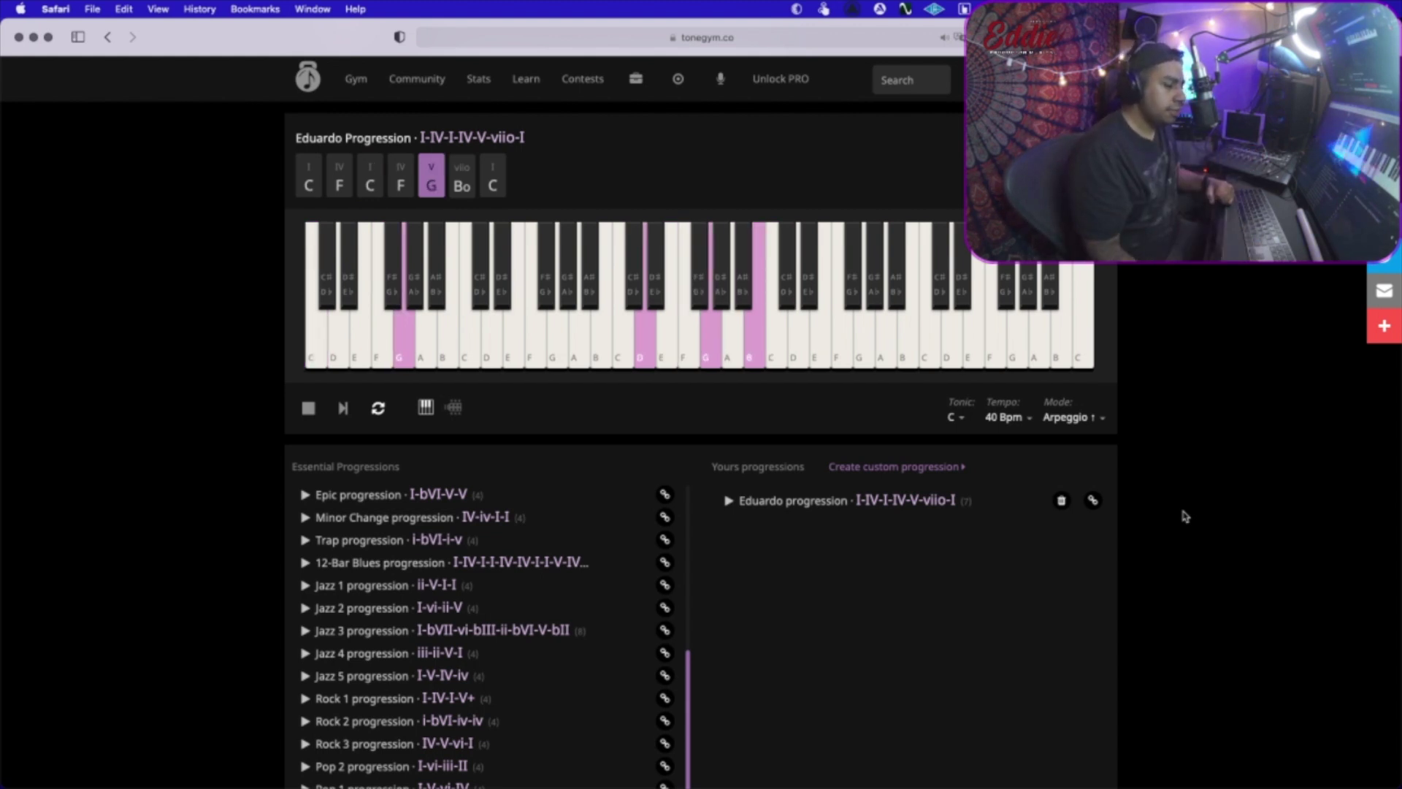
pyautogui.click(307, 409)
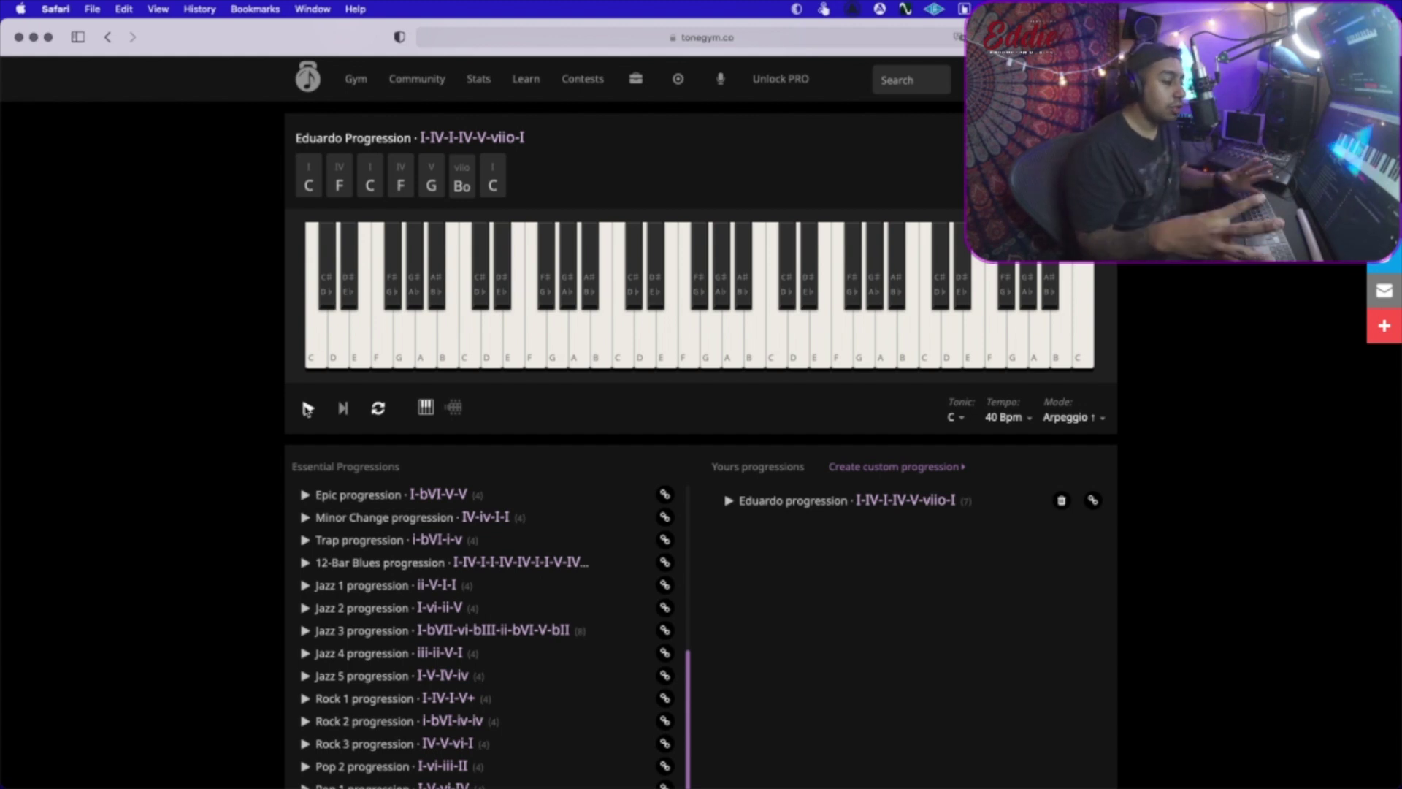
pyautogui.click(307, 409)
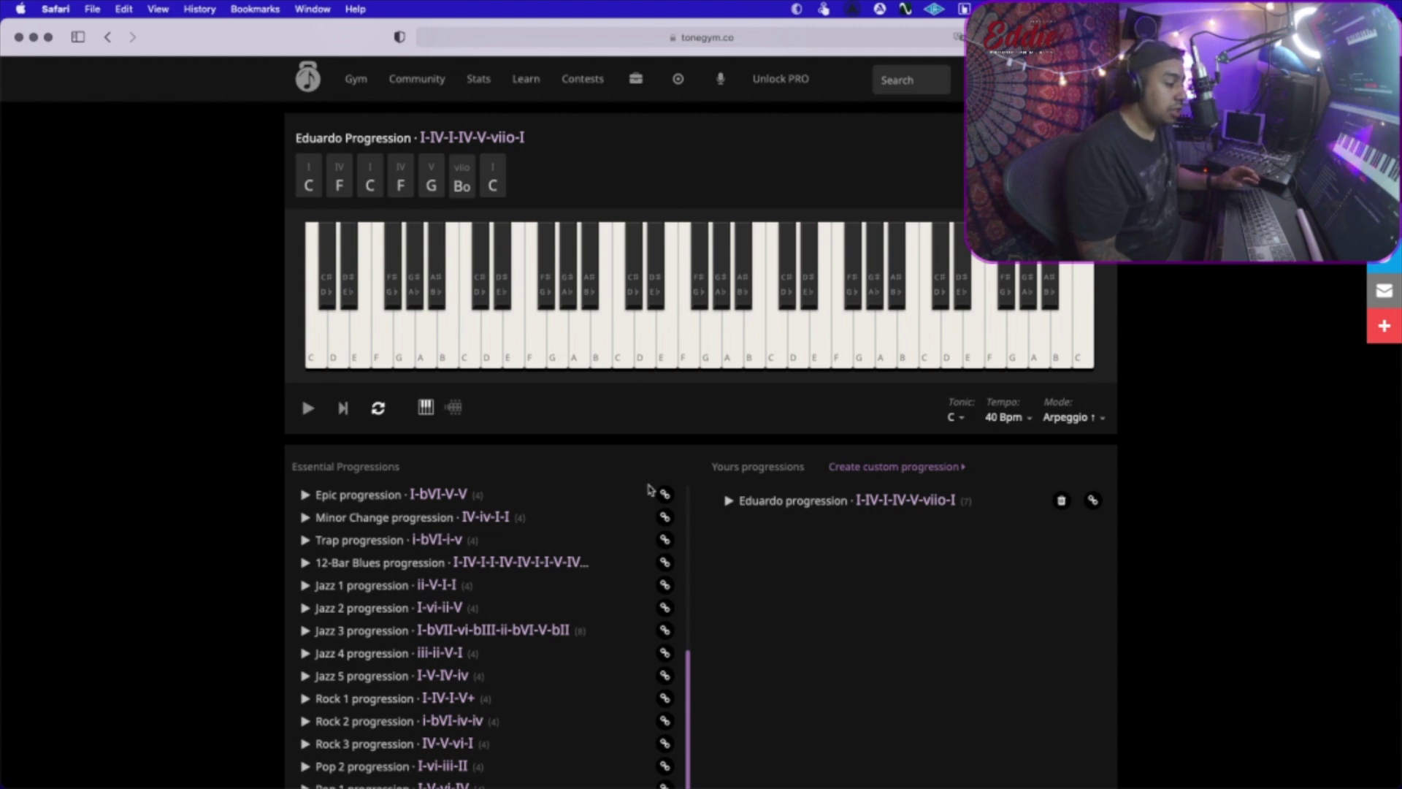
pyautogui.scroll(3, 776, 569)
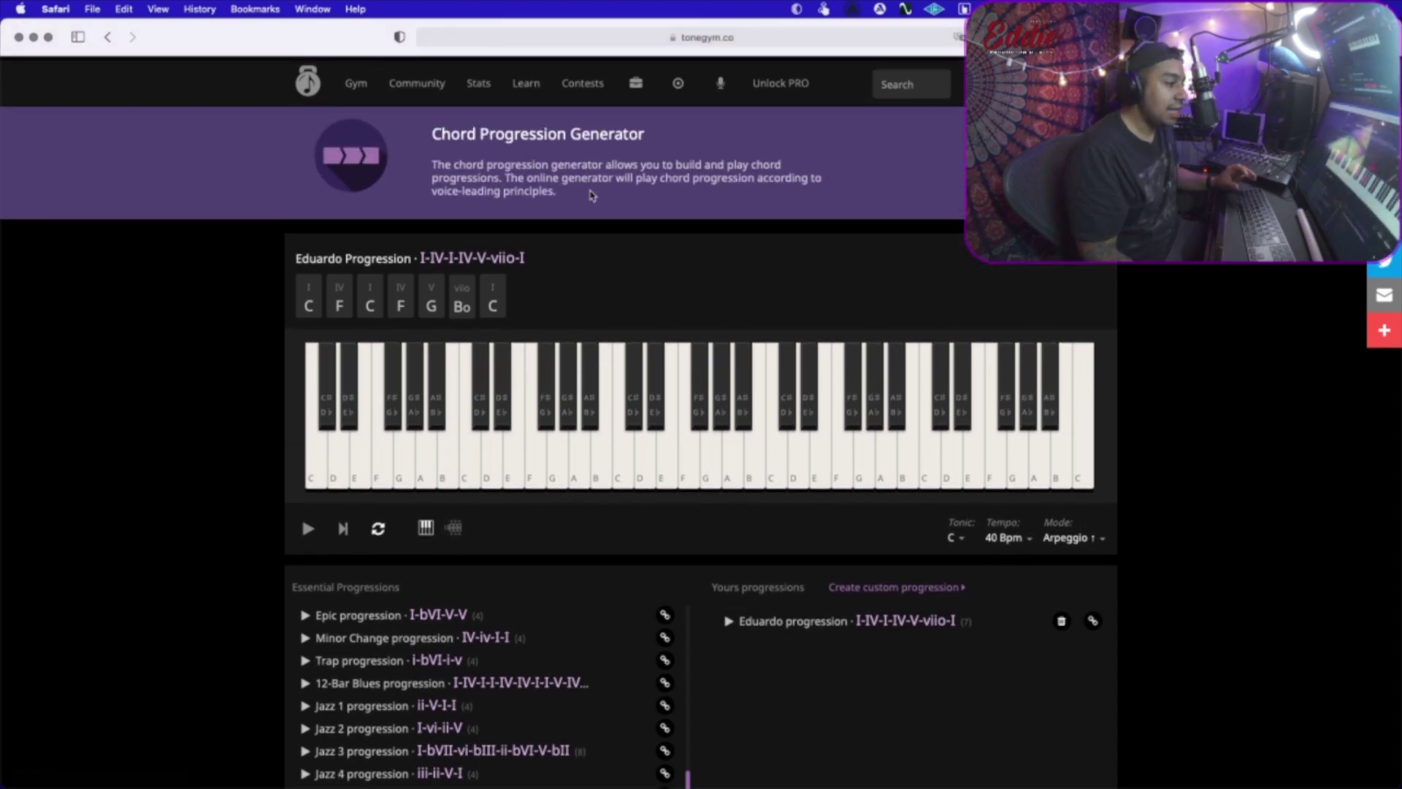
pyautogui.click(539, 80)
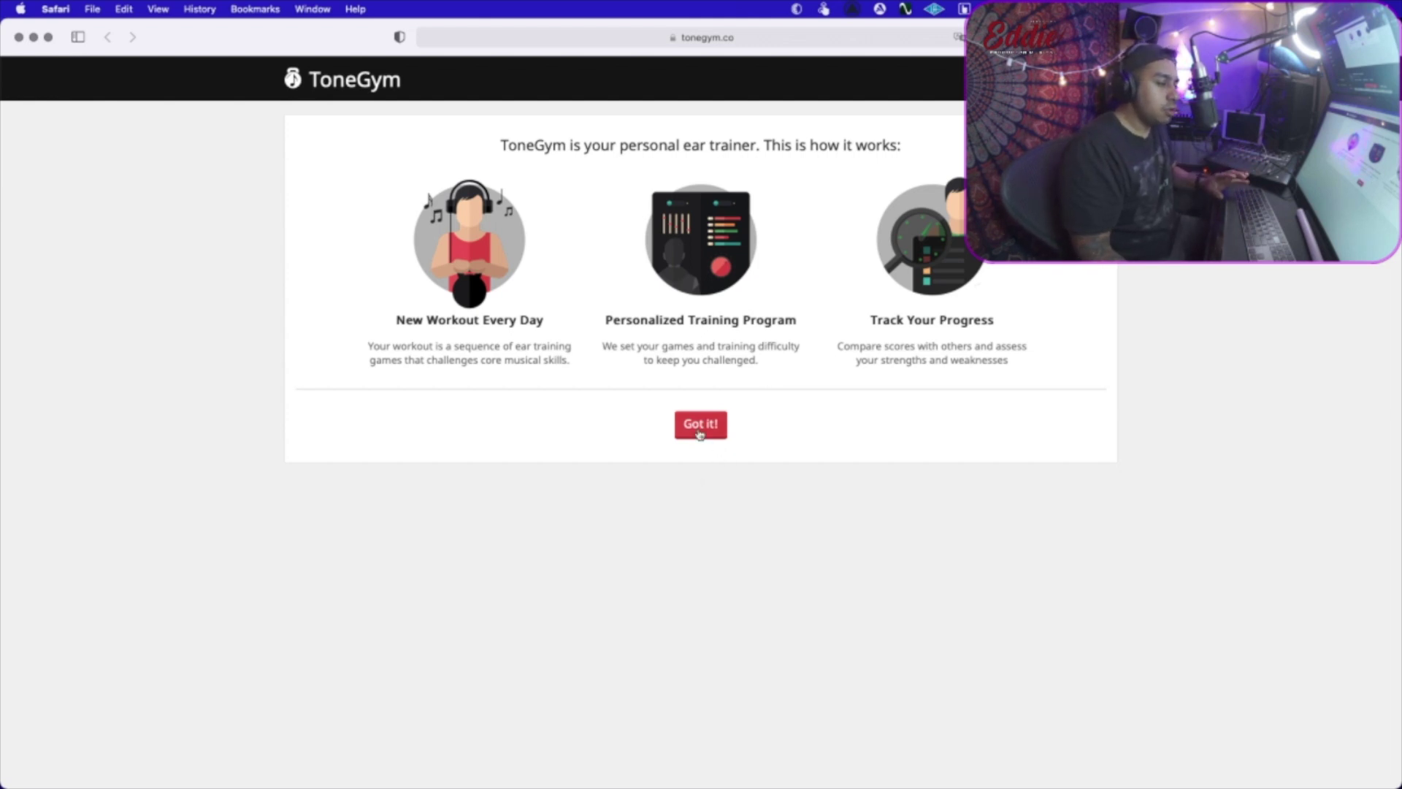
# Dismiss the how-it-works intro and choose First, set interval identification.
pyautogui.click(699, 434)
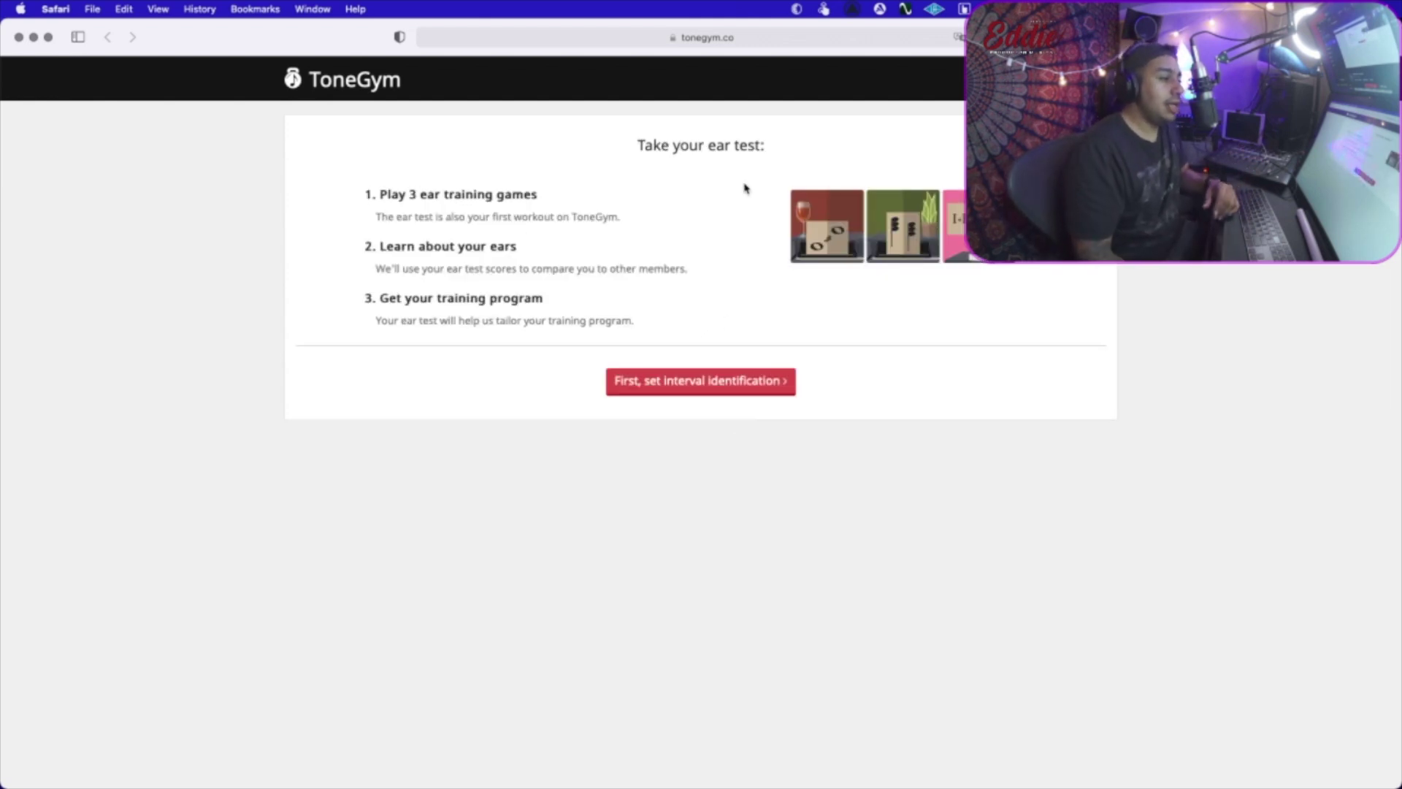
pyautogui.click(640, 398)
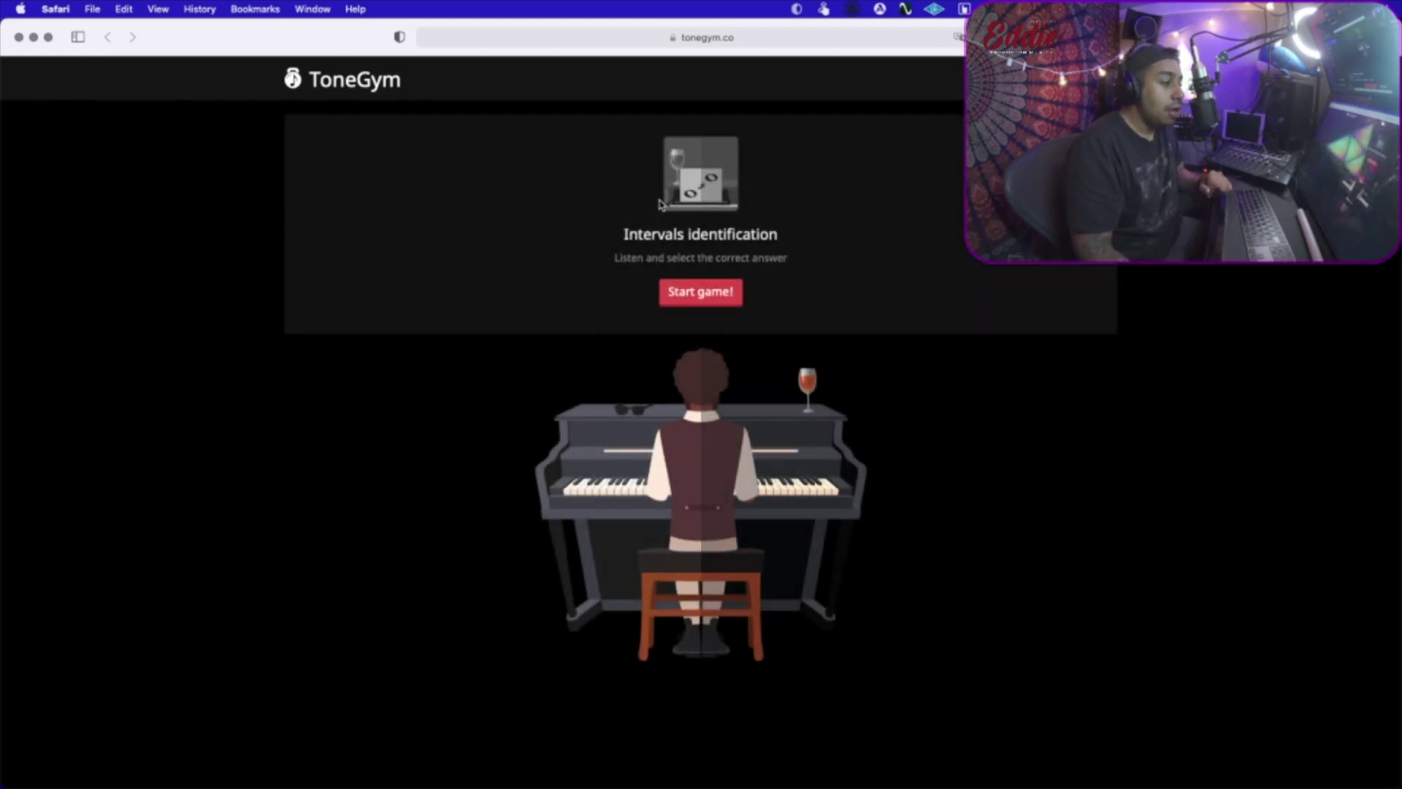
# Start the Intervals game and answer Octave, Octave, Octave, Perfect 4th, Major 3rd, Minor 3rd.
pyautogui.click(685, 300)
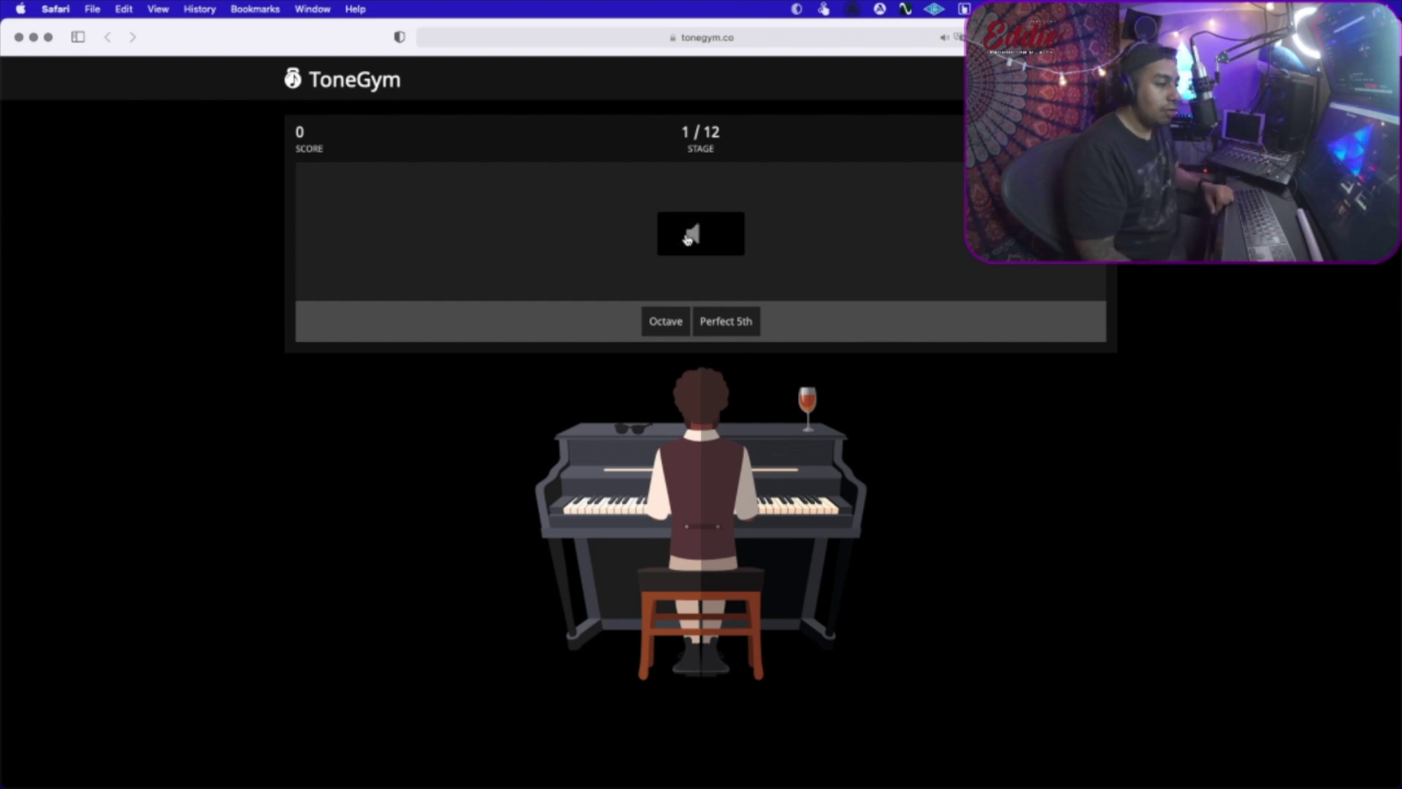
pyautogui.click(655, 334)
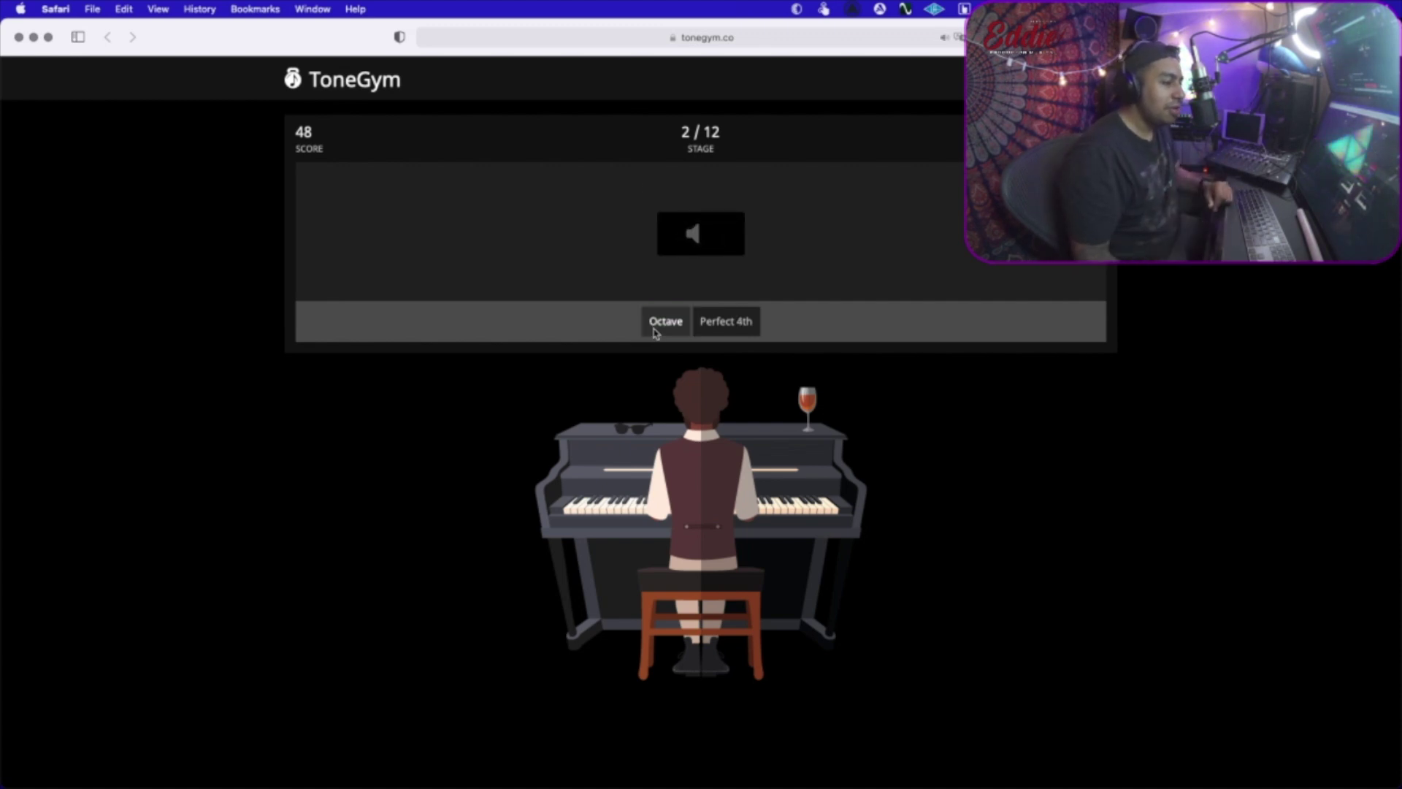
pyautogui.click(655, 334)
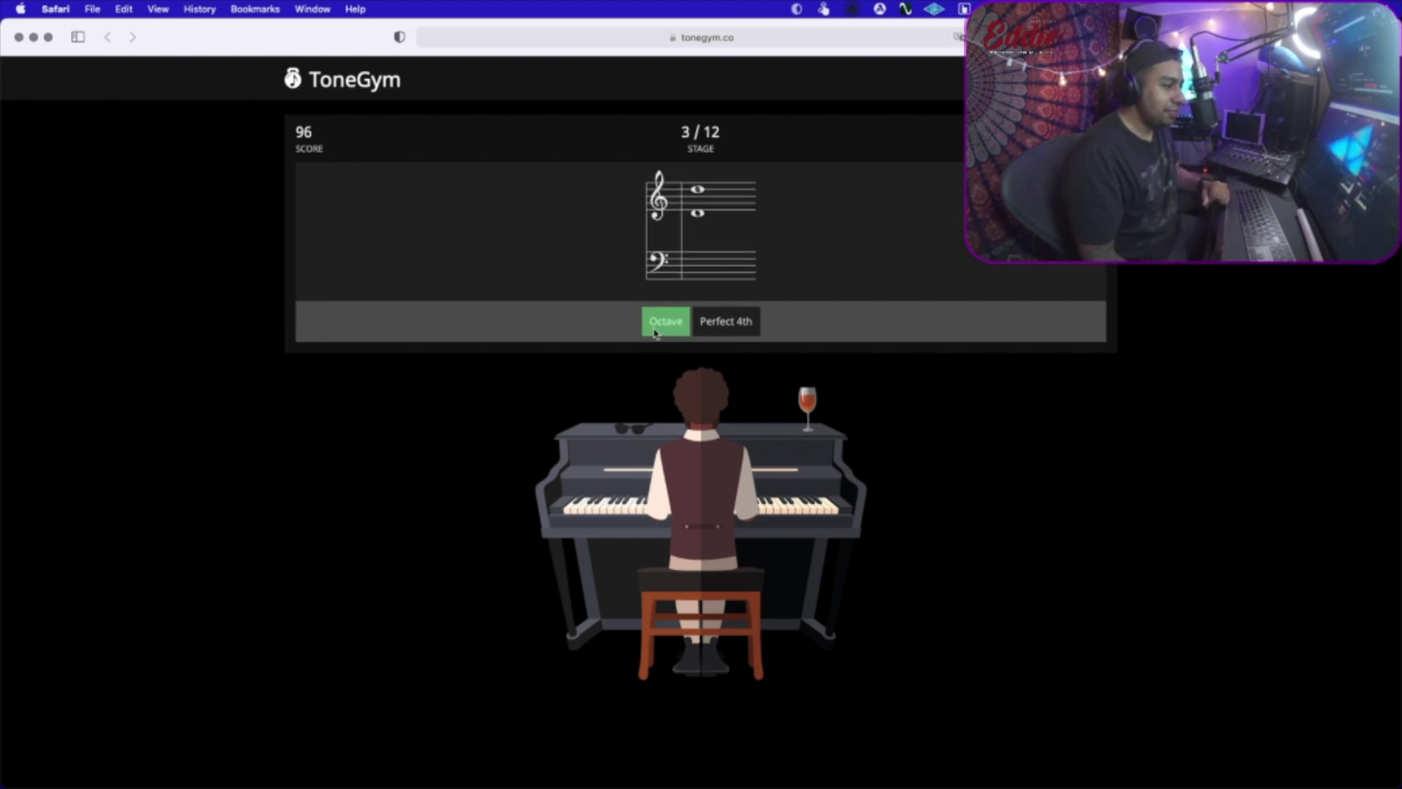
pyautogui.click(633, 329)
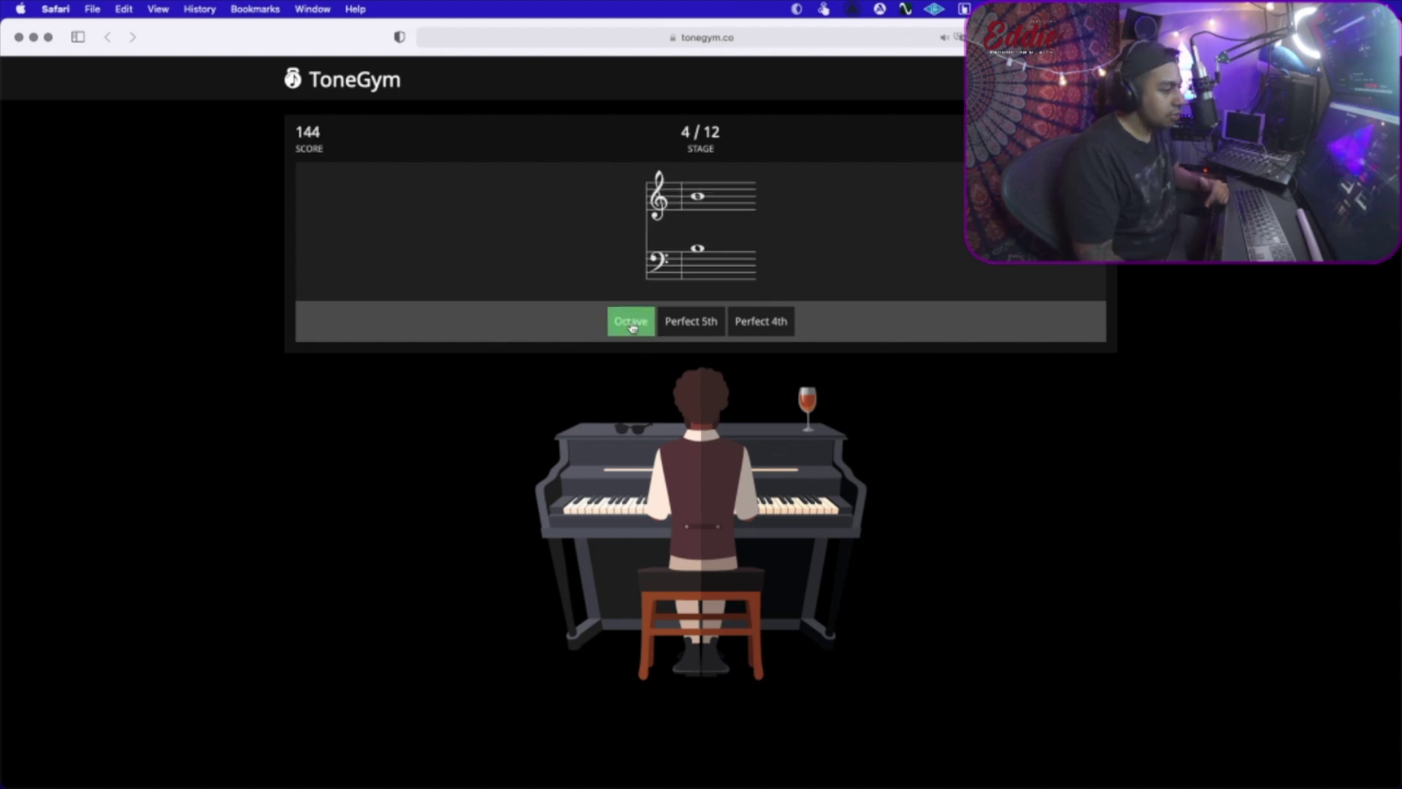
pyautogui.click(761, 327)
pyautogui.click(694, 332)
pyautogui.click(803, 321)
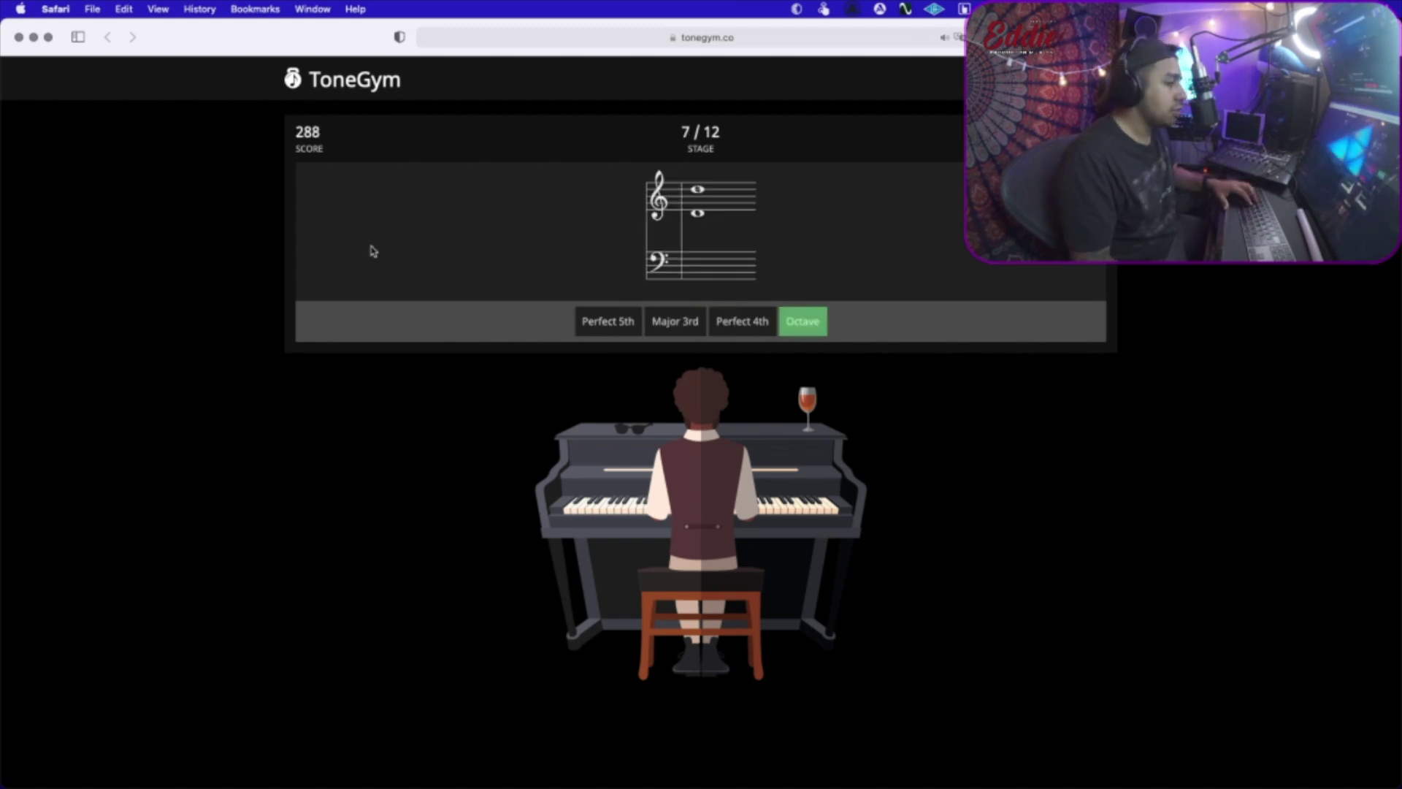
# Answer the remaining stages: Perfect 5th, Perfect 5th, Perfect 4th, Minor 3rd, Perfect 5th, and the last.
pyautogui.click(606, 322)
pyautogui.click(575, 321)
pyautogui.click(736, 321)
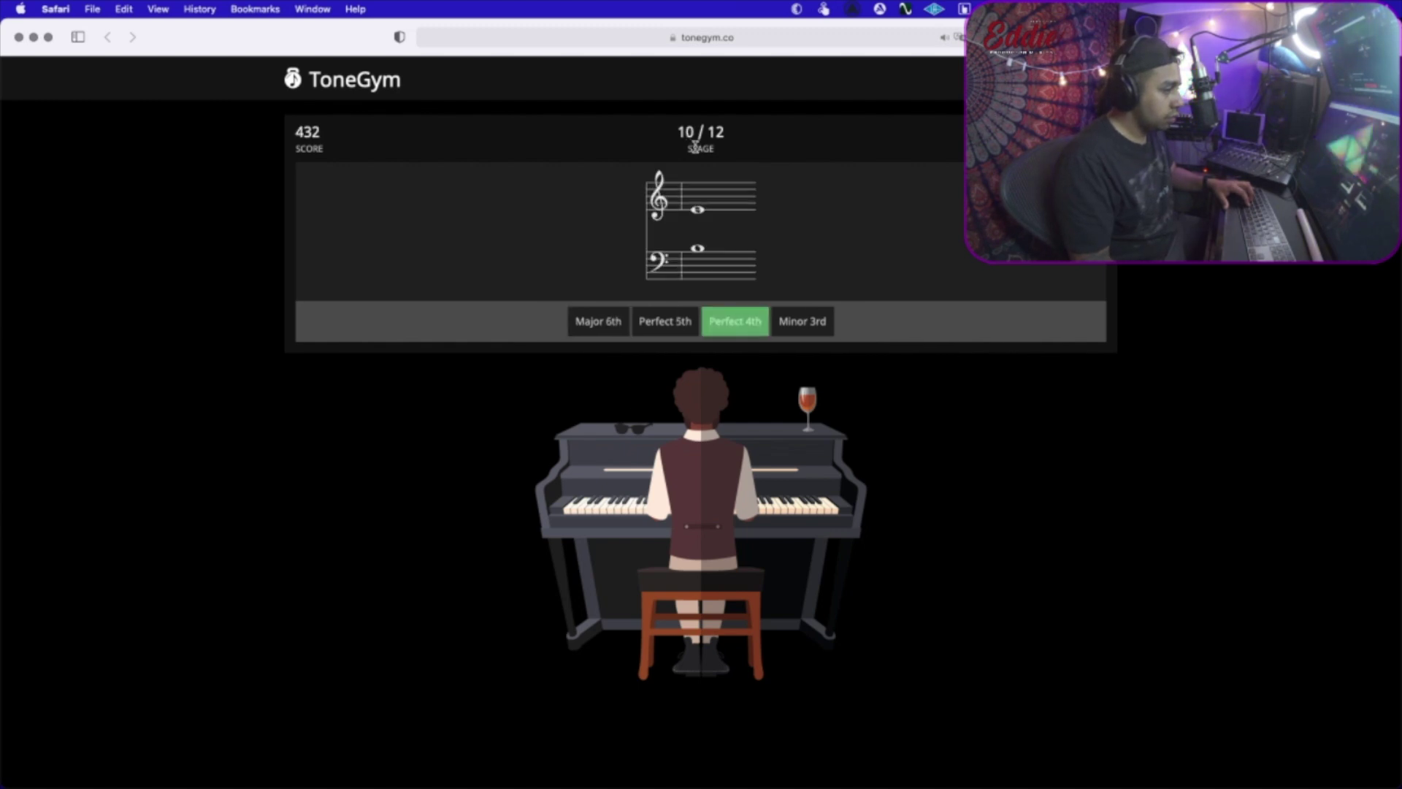
pyautogui.click(803, 321)
pyautogui.click(600, 325)
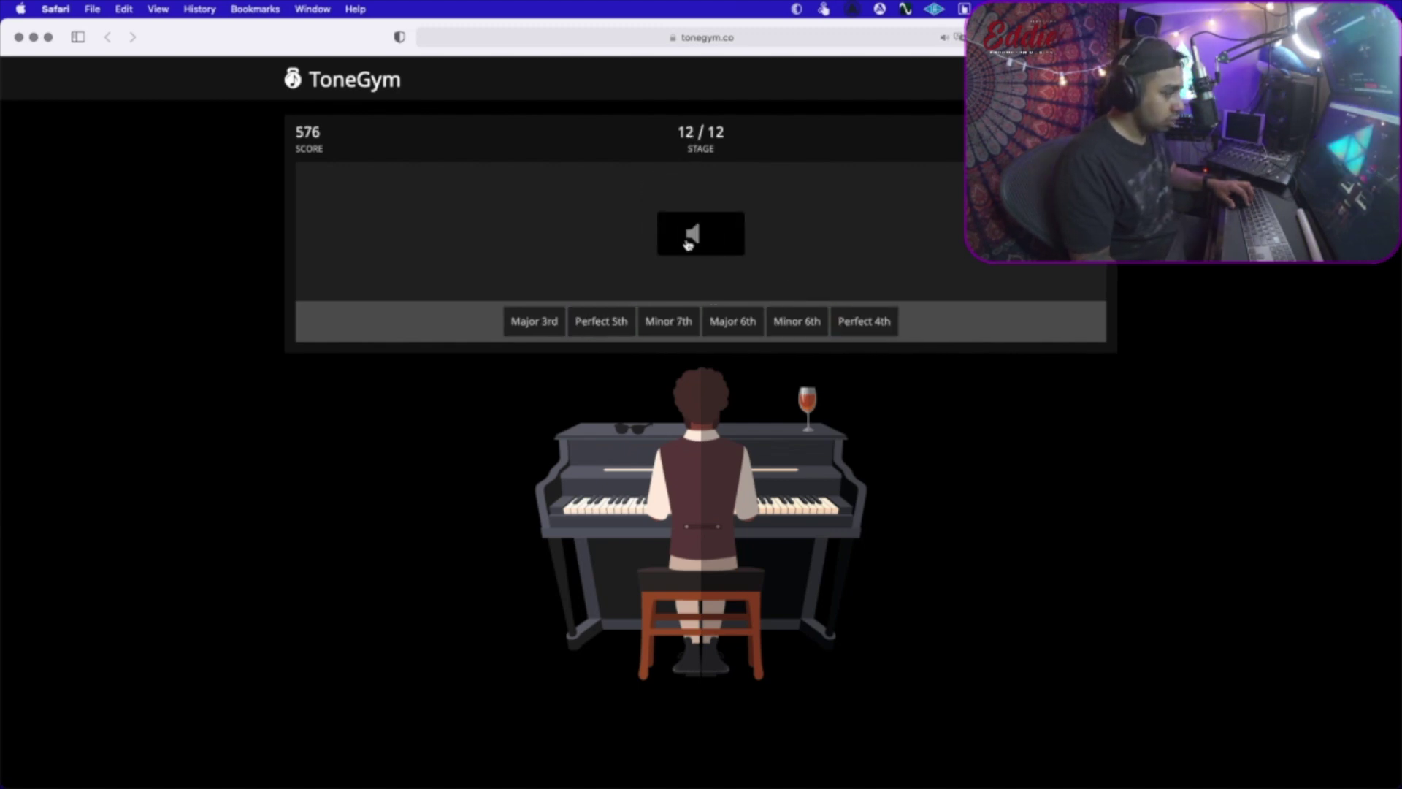
pyautogui.click(698, 298)
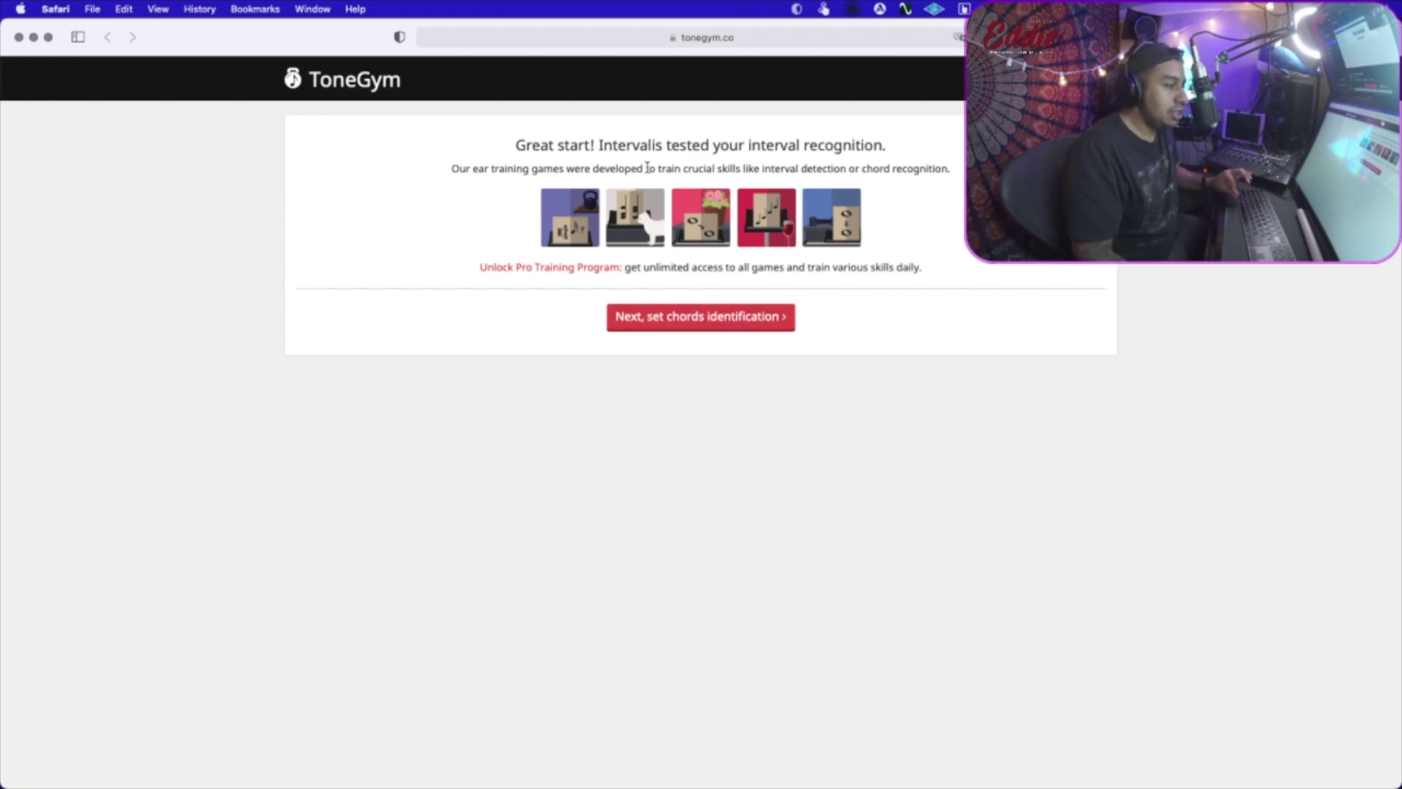
# Start the chord identification game, play the chord, and answer all five questions, beginning Minor then Major.
pyautogui.click(744, 331)
pyautogui.click(713, 291)
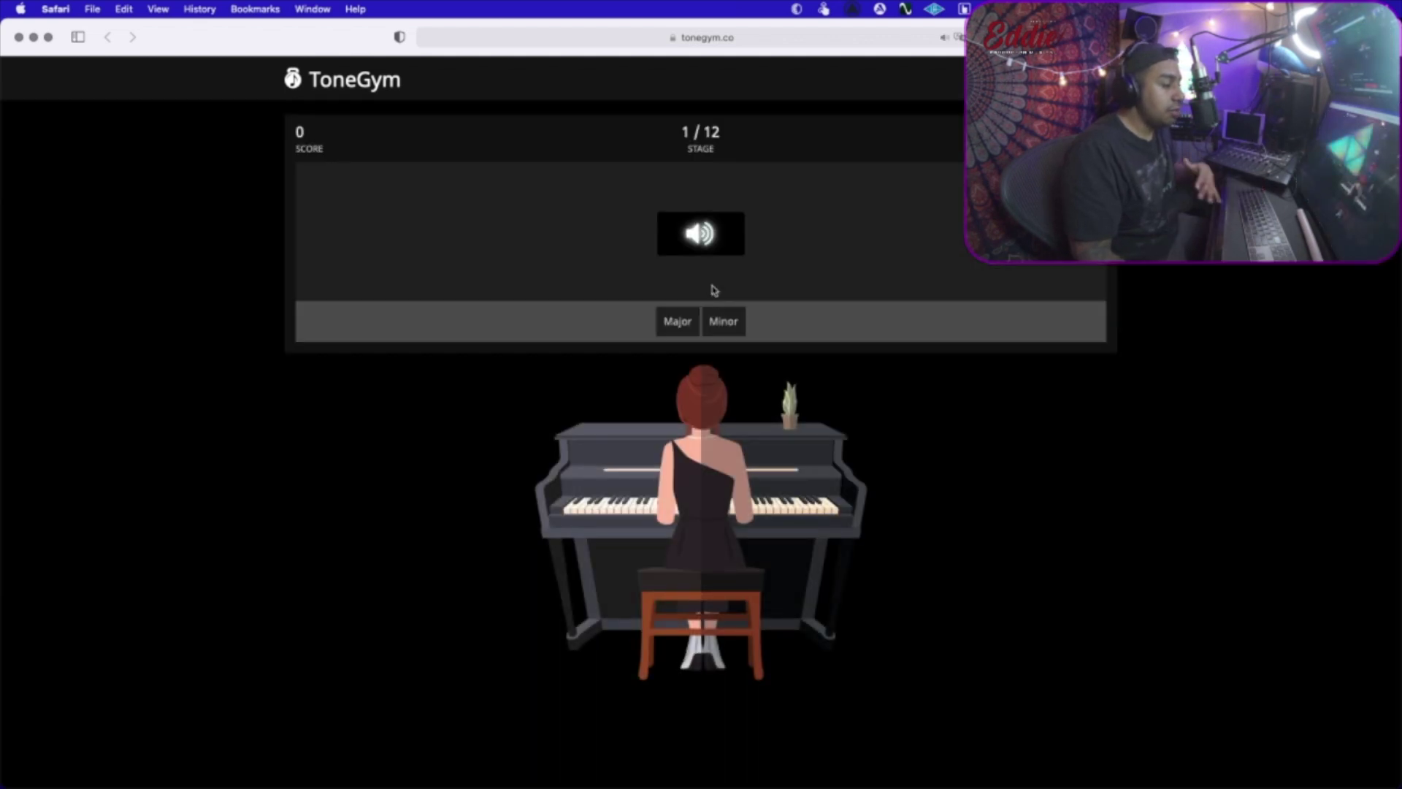
pyautogui.click(687, 256)
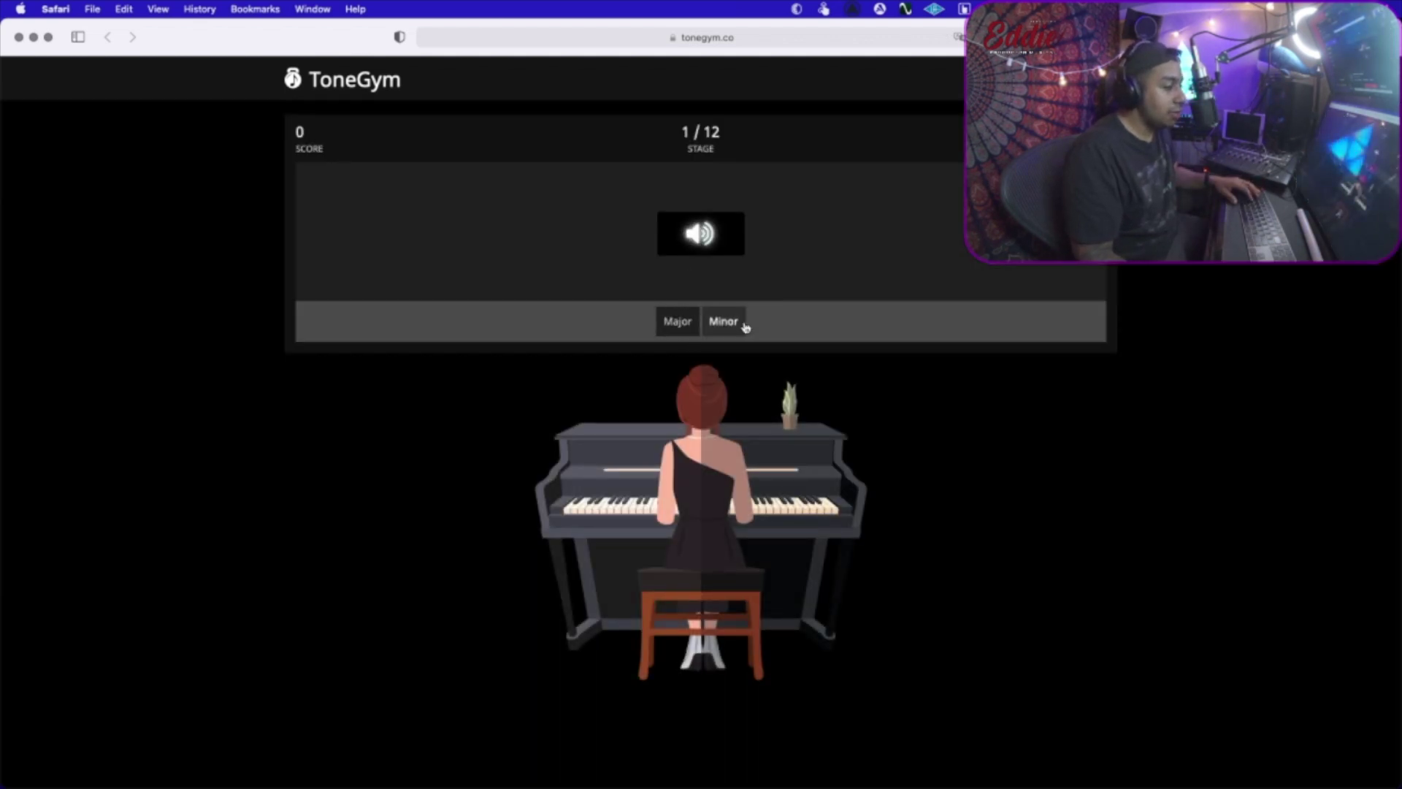
pyautogui.click(725, 323)
pyautogui.click(666, 321)
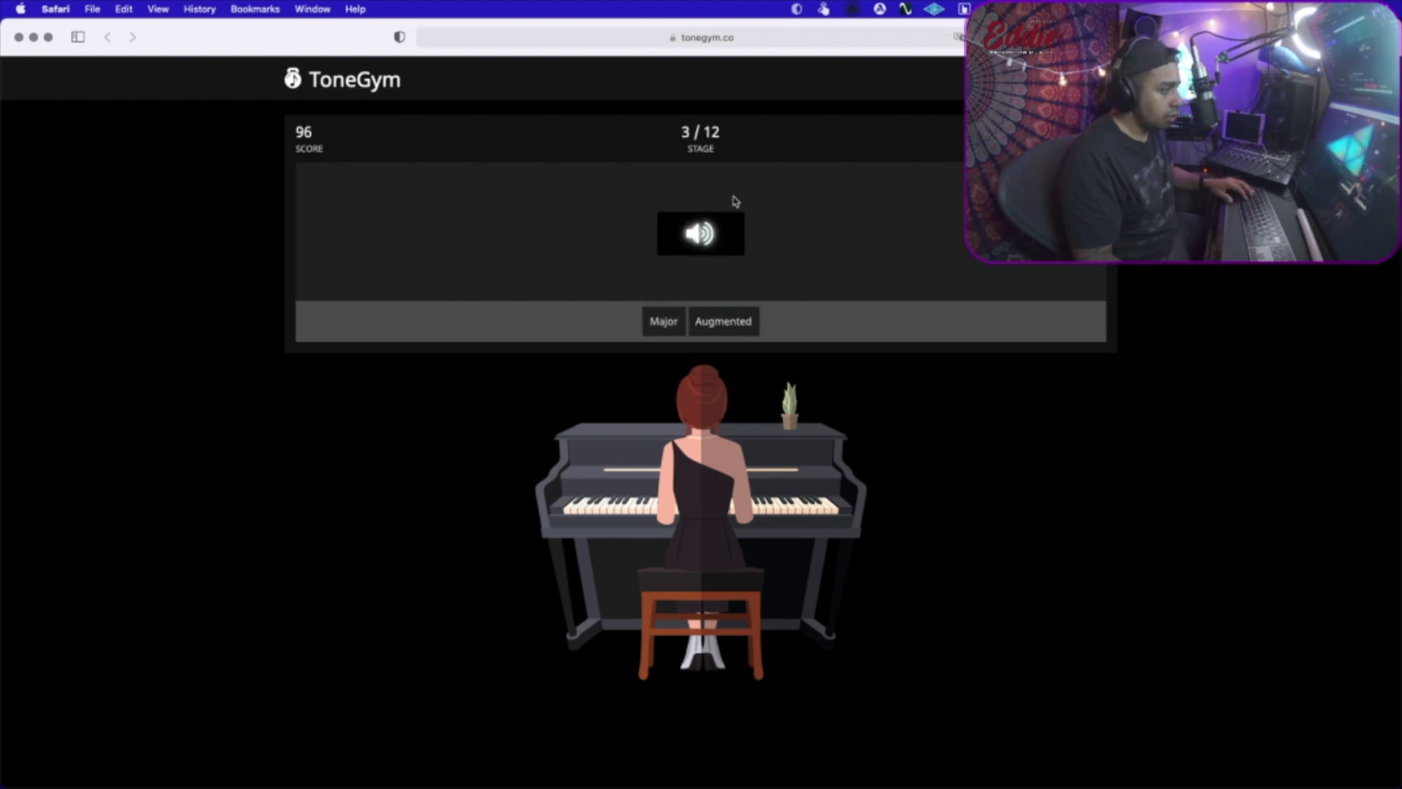
pyautogui.click(723, 321)
pyautogui.click(723, 322)
pyautogui.click(685, 320)
pyautogui.click(757, 320)
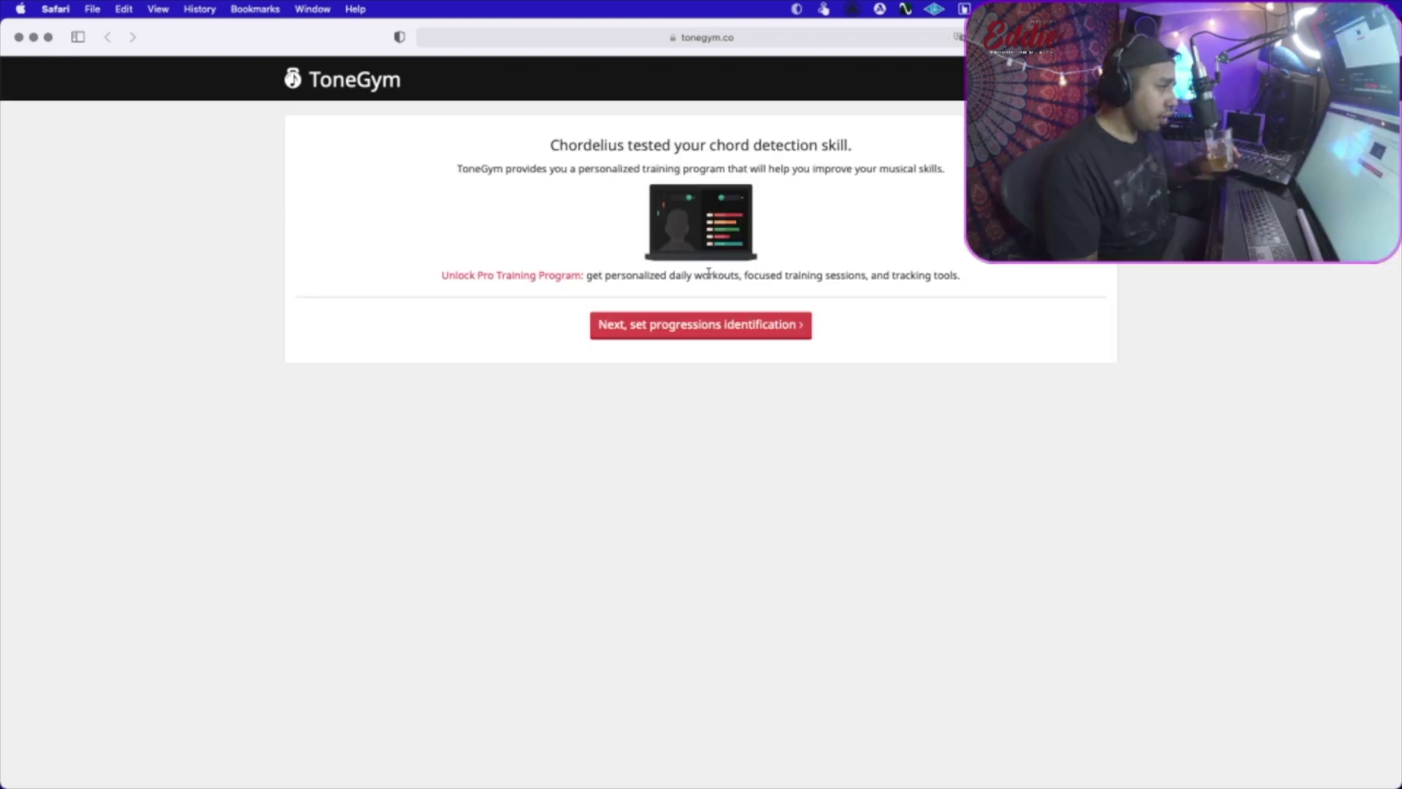
# Start the progressions identification game and answer its questions, using the second choice twice.
pyautogui.click(703, 322)
pyautogui.click(704, 295)
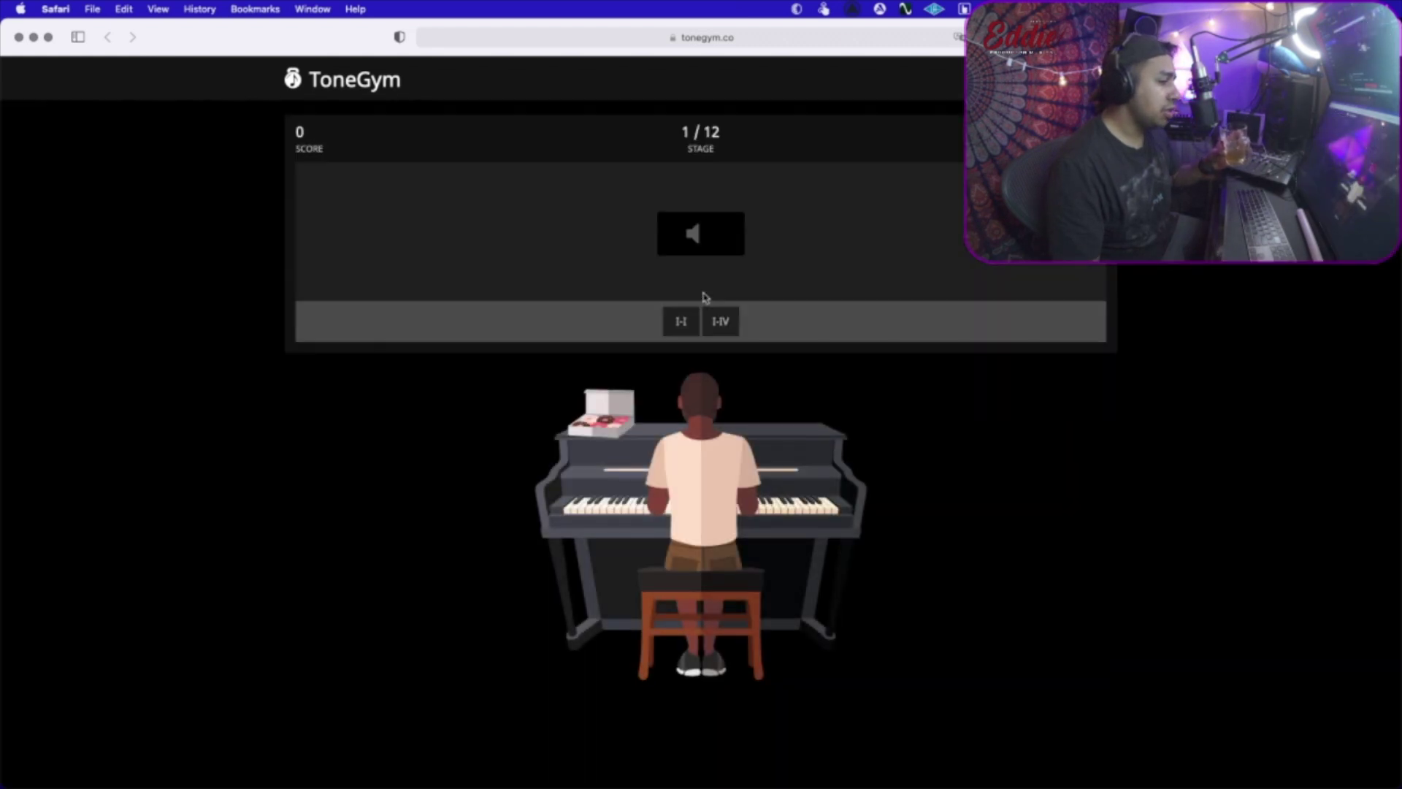
pyautogui.press('2')
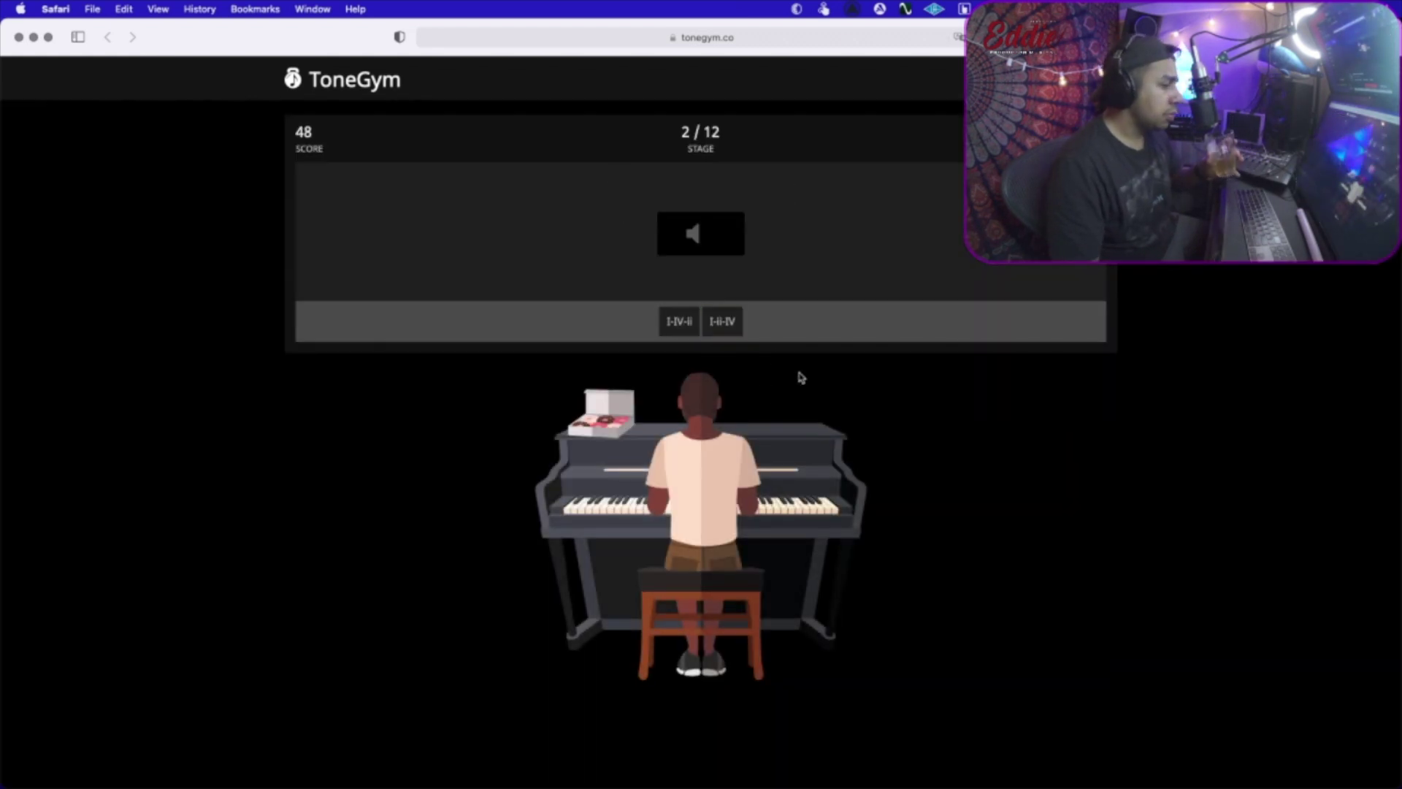
pyautogui.press('2')
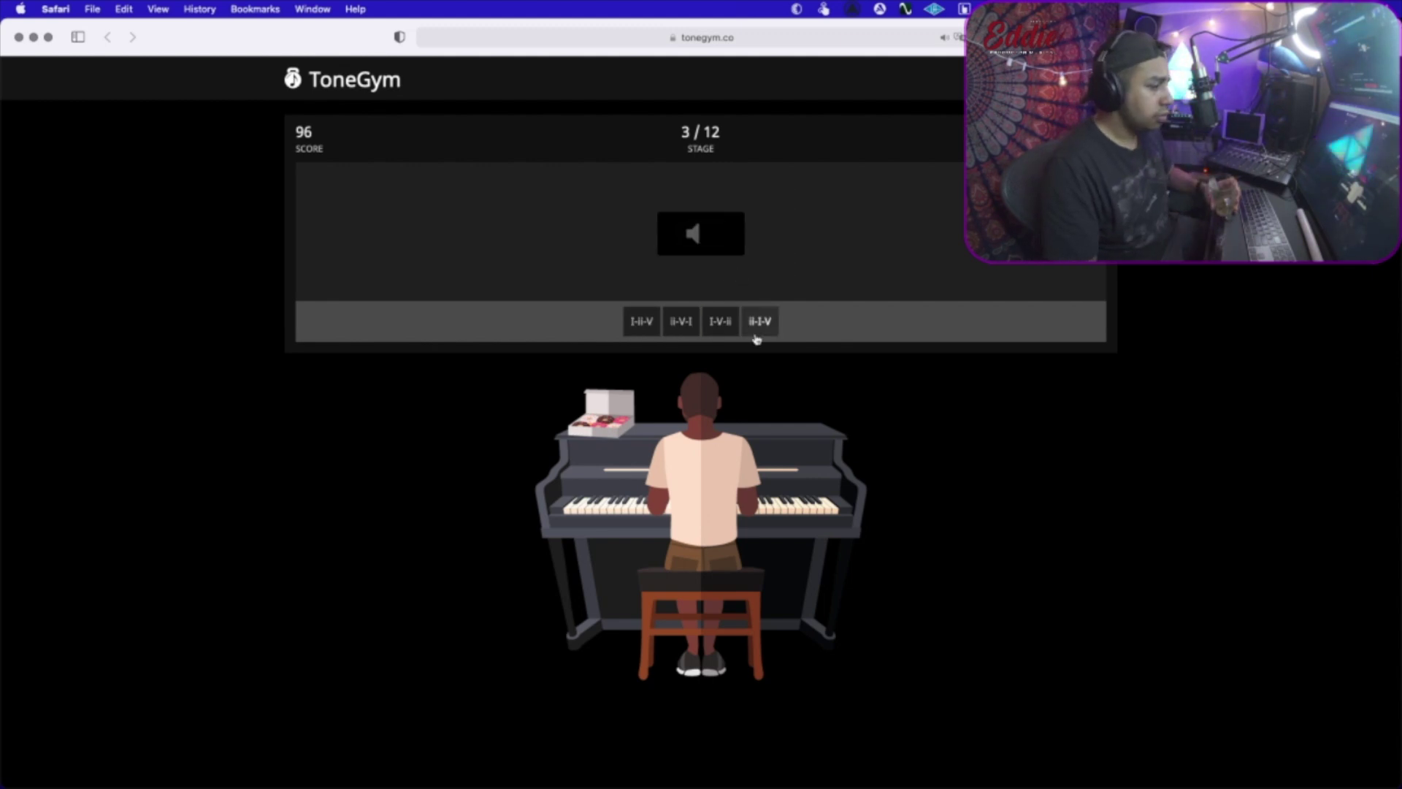
pyautogui.click(756, 319)
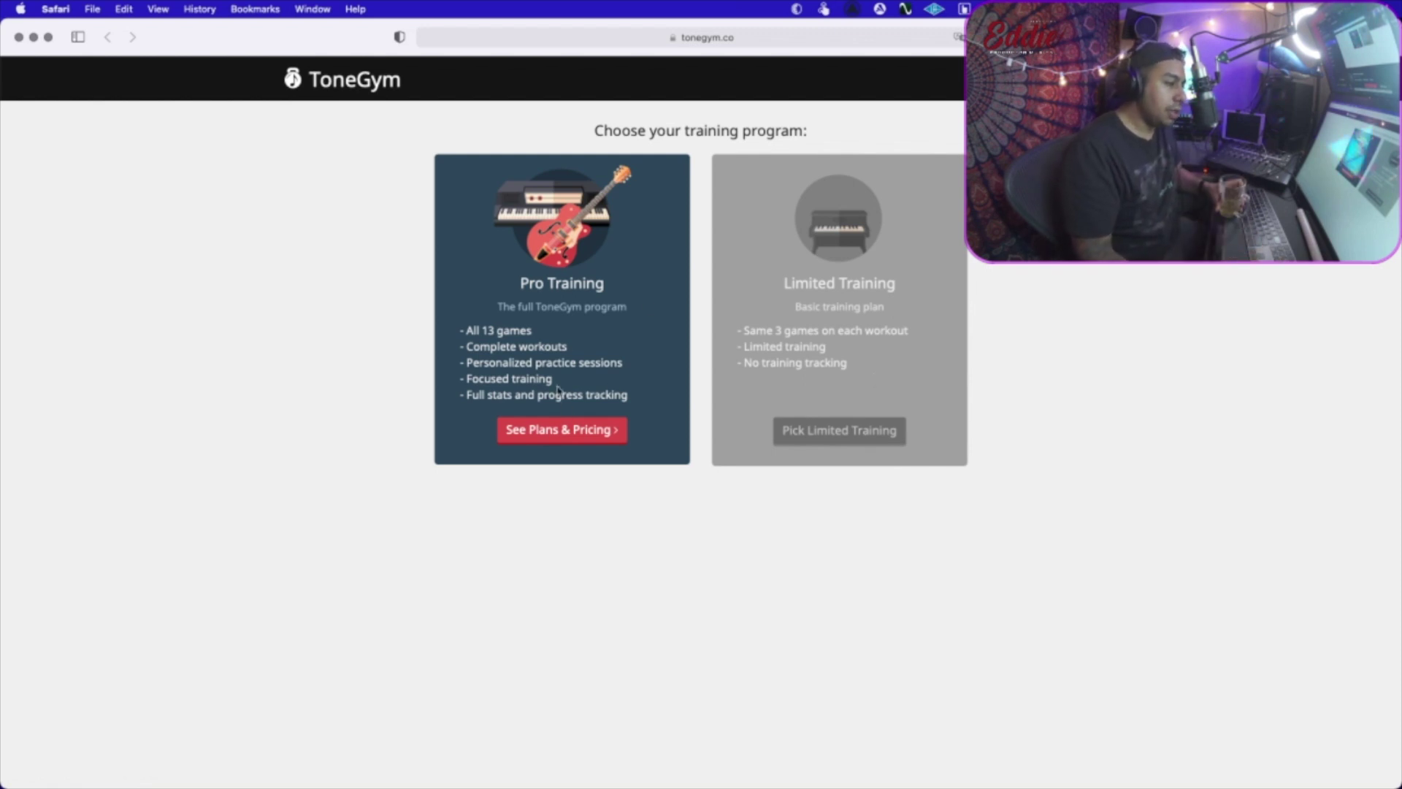
# Show the Pro Training plans and pricing from the Pro card.
pyautogui.click(561, 431)
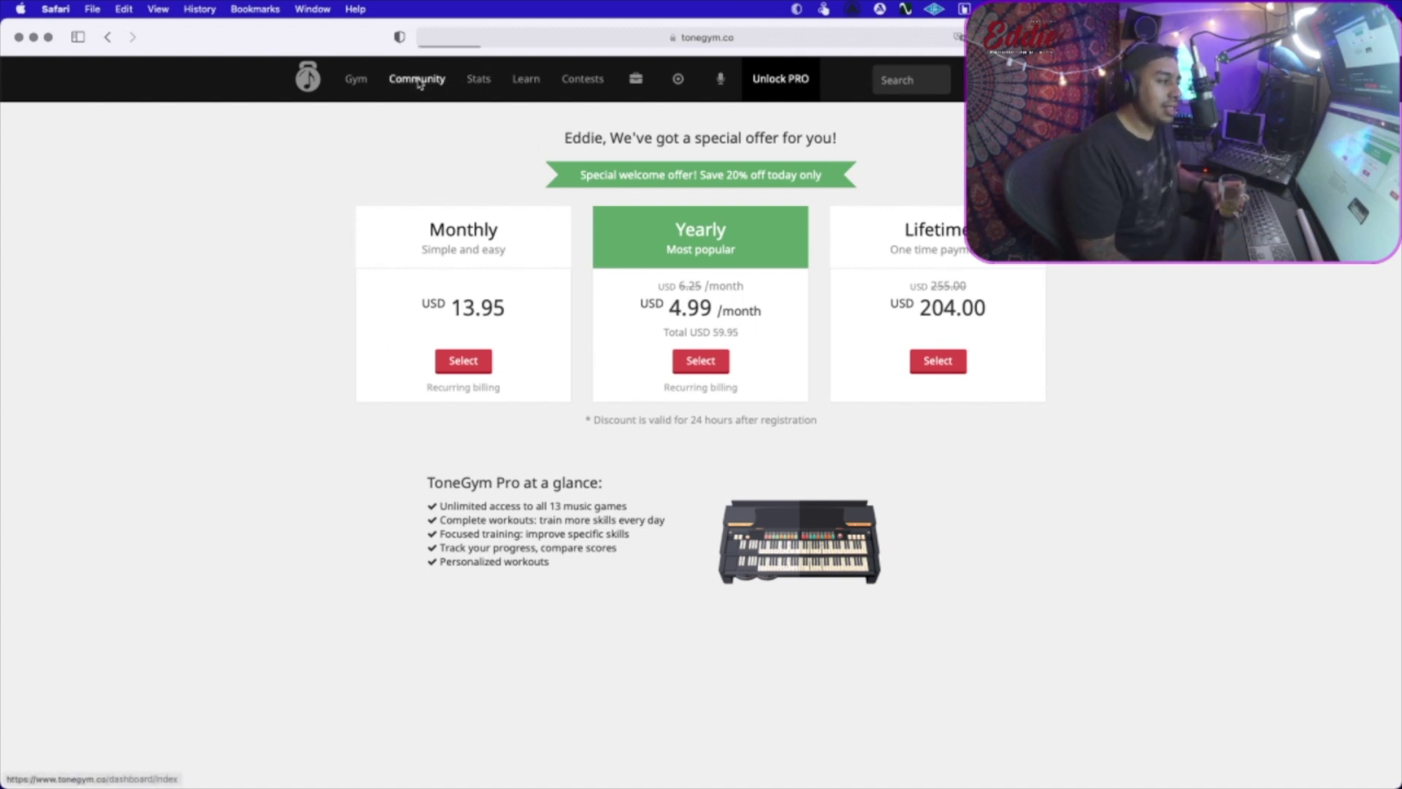
# Browse down through the Community feed posts.
pyautogui.scroll(-5, 773, 351)
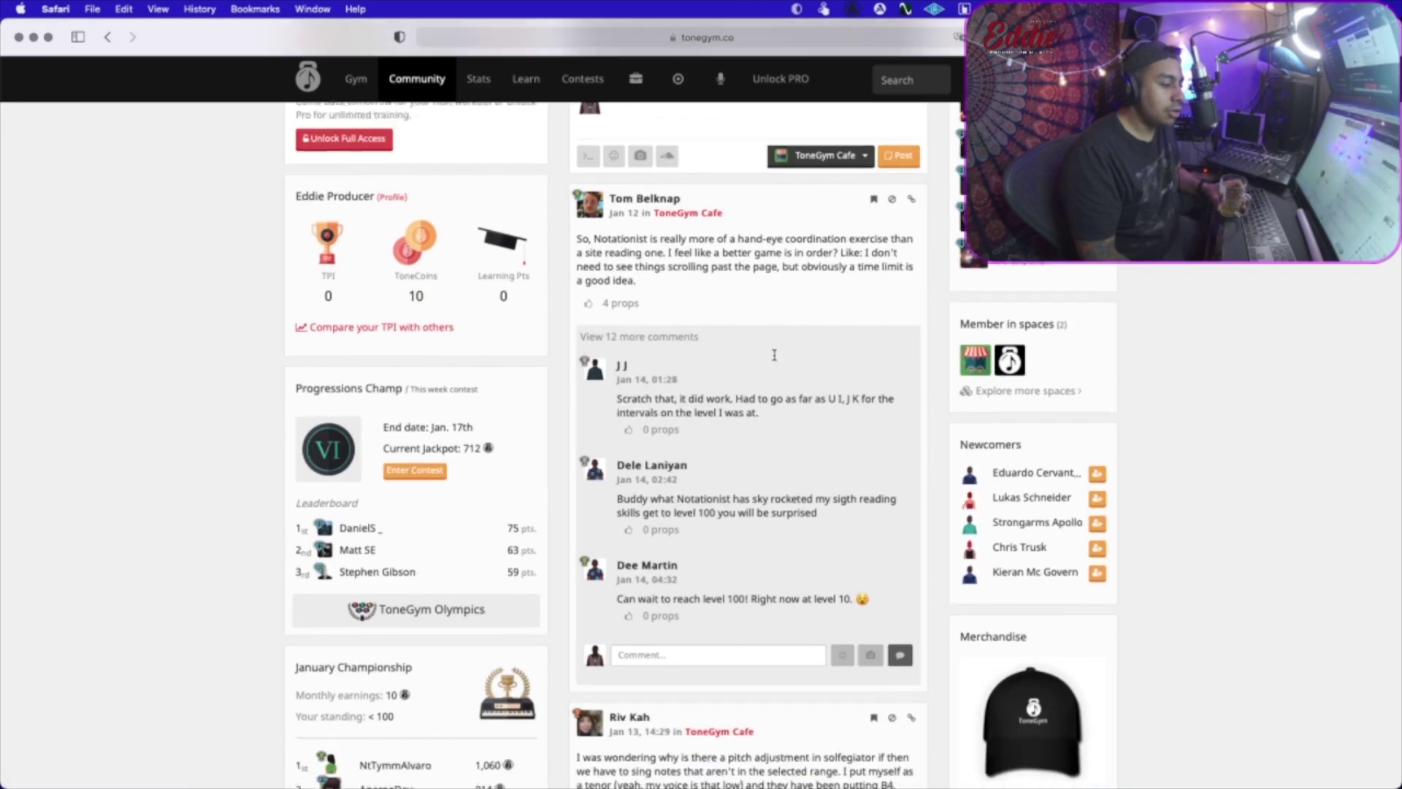
pyautogui.scroll(-2, 772, 350)
pyautogui.scroll(-7, 774, 354)
pyautogui.scroll(-6, 775, 358)
pyautogui.scroll(-2, 775, 358)
pyautogui.scroll(-8, 774, 360)
pyautogui.scroll(-2, 774, 359)
pyautogui.scroll(-5, 775, 359)
pyautogui.scroll(5, 776, 360)
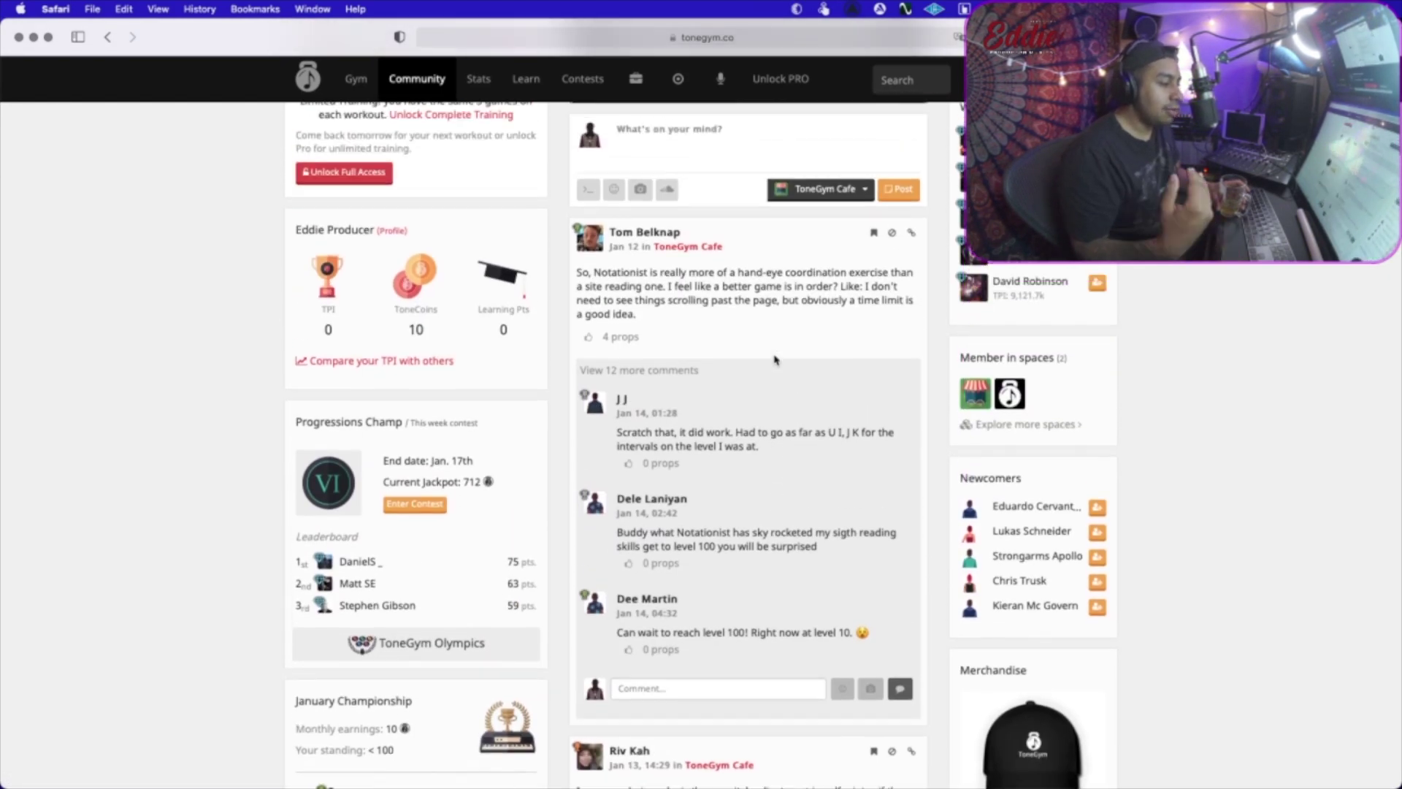
pyautogui.scroll(5, 774, 356)
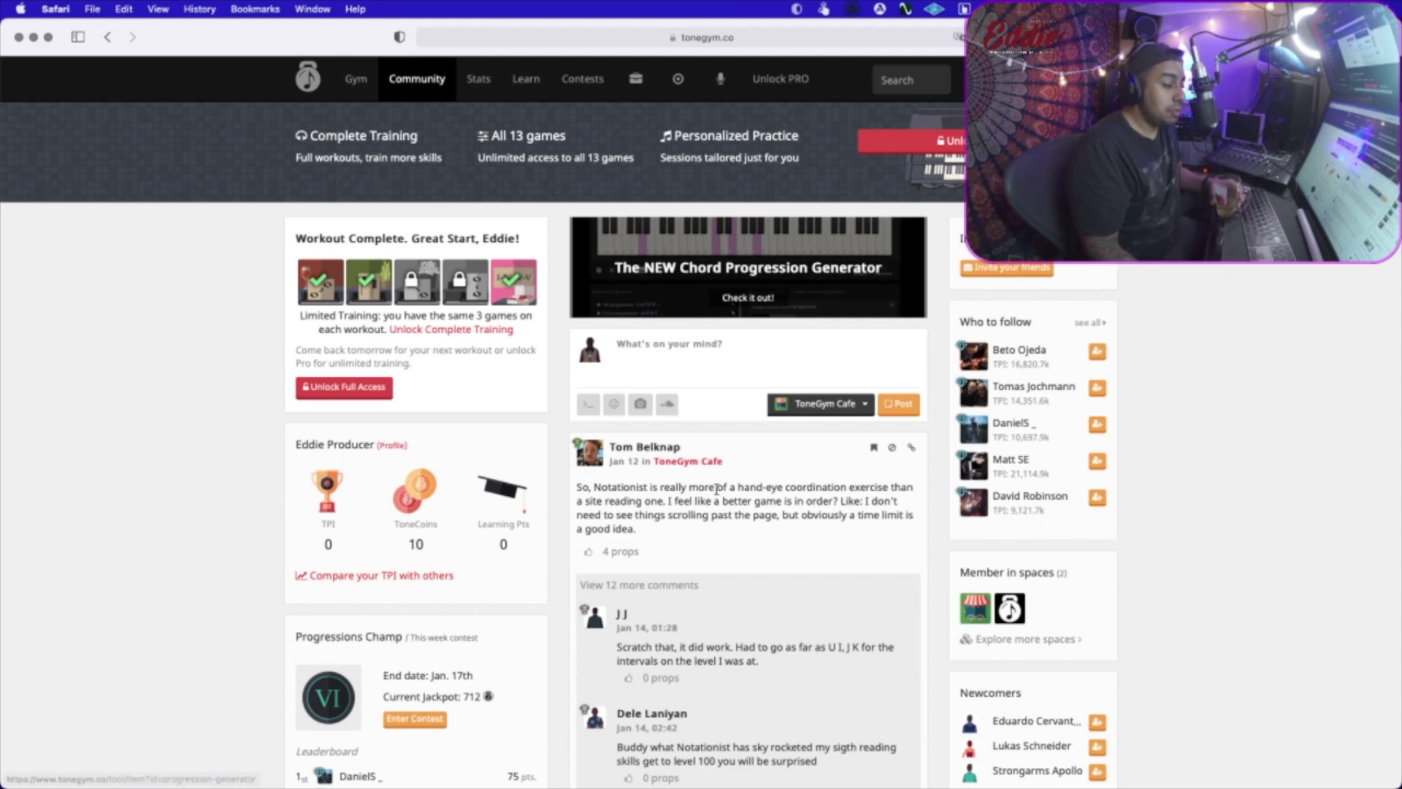
pyautogui.scroll(-5, 774, 355)
pyautogui.scroll(-2, 745, 423)
pyautogui.scroll(-4, 717, 494)
pyautogui.scroll(-3, 718, 495)
pyautogui.scroll(-1, 717, 495)
pyautogui.scroll(1, 717, 495)
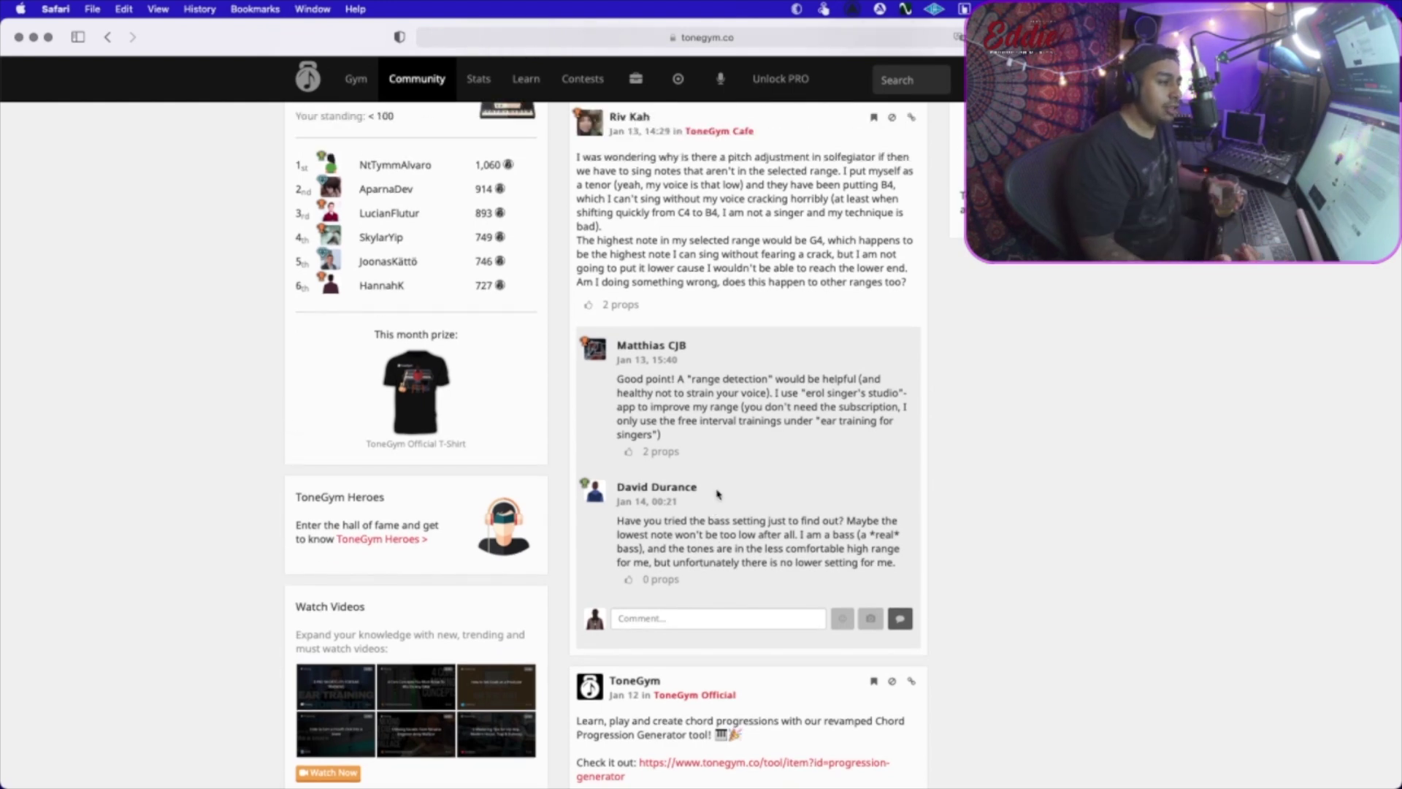
pyautogui.scroll(-2, 717, 495)
pyautogui.scroll(-9, 717, 495)
pyautogui.scroll(-8, 717, 495)
pyautogui.scroll(-5, 717, 495)
pyautogui.scroll(-4, 717, 494)
pyautogui.scroll(-1, 717, 495)
pyautogui.scroll(-5, 717, 494)
pyautogui.scroll(-5, 717, 494)
pyautogui.scroll(-5, 718, 495)
pyautogui.scroll(-5, 717, 494)
pyautogui.scroll(6, 717, 495)
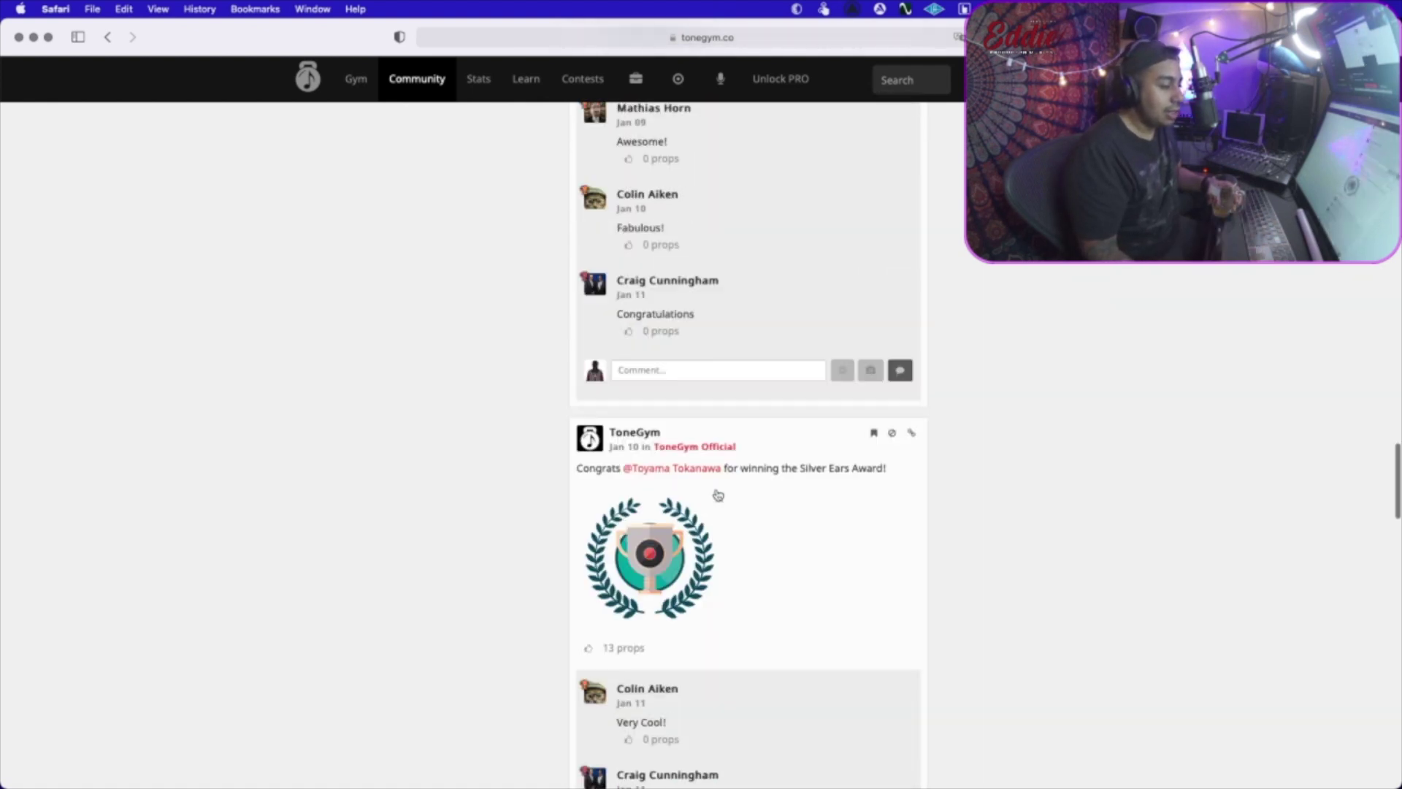
pyautogui.scroll(-1, 714, 495)
pyautogui.scroll(5, 707, 540)
pyautogui.scroll(5, 707, 540)
pyautogui.scroll(5, 707, 541)
pyautogui.scroll(5, 707, 541)
pyautogui.scroll(2, 707, 540)
pyautogui.scroll(5, 707, 540)
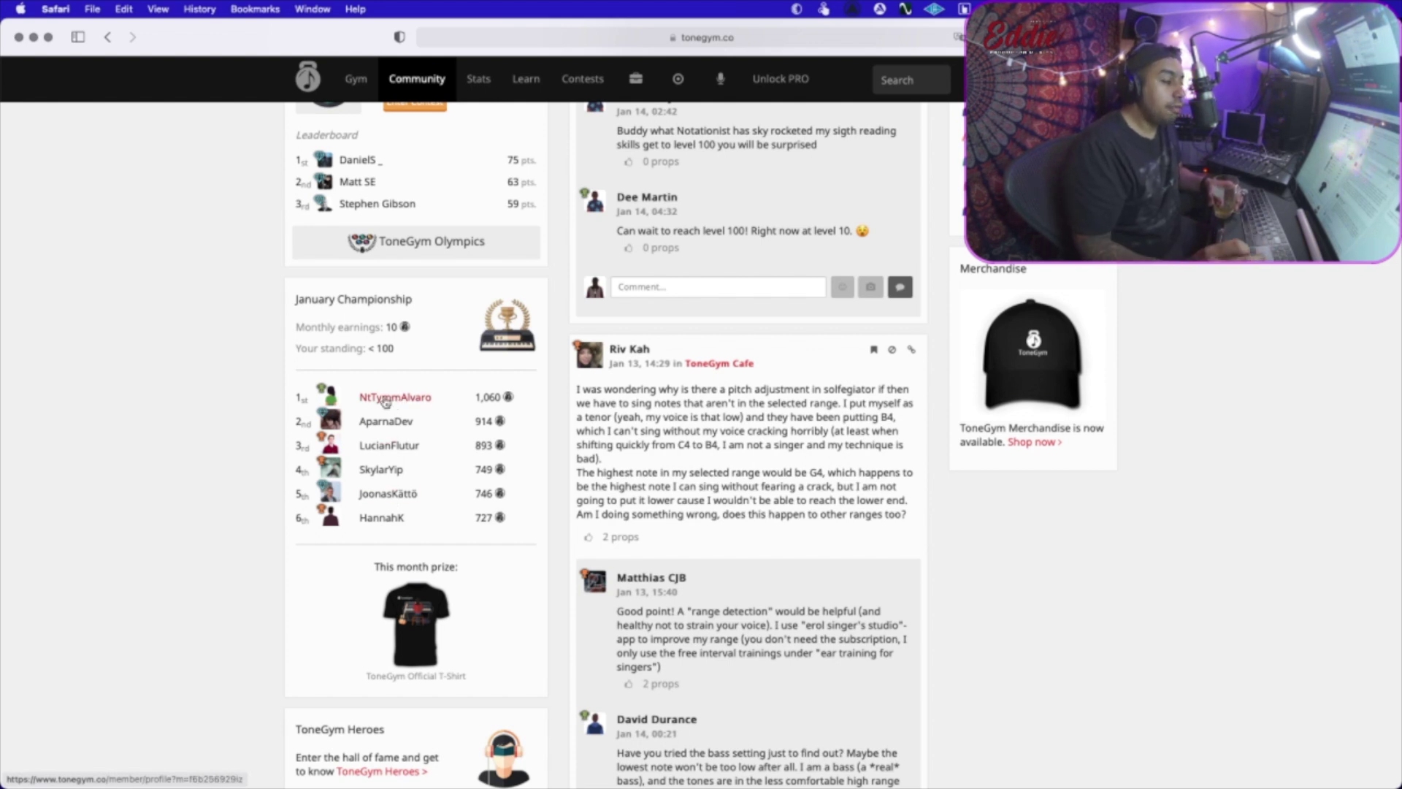
# Return to the top of the feed and go to the Learn programs page.
pyautogui.scroll(2, 438, 438)
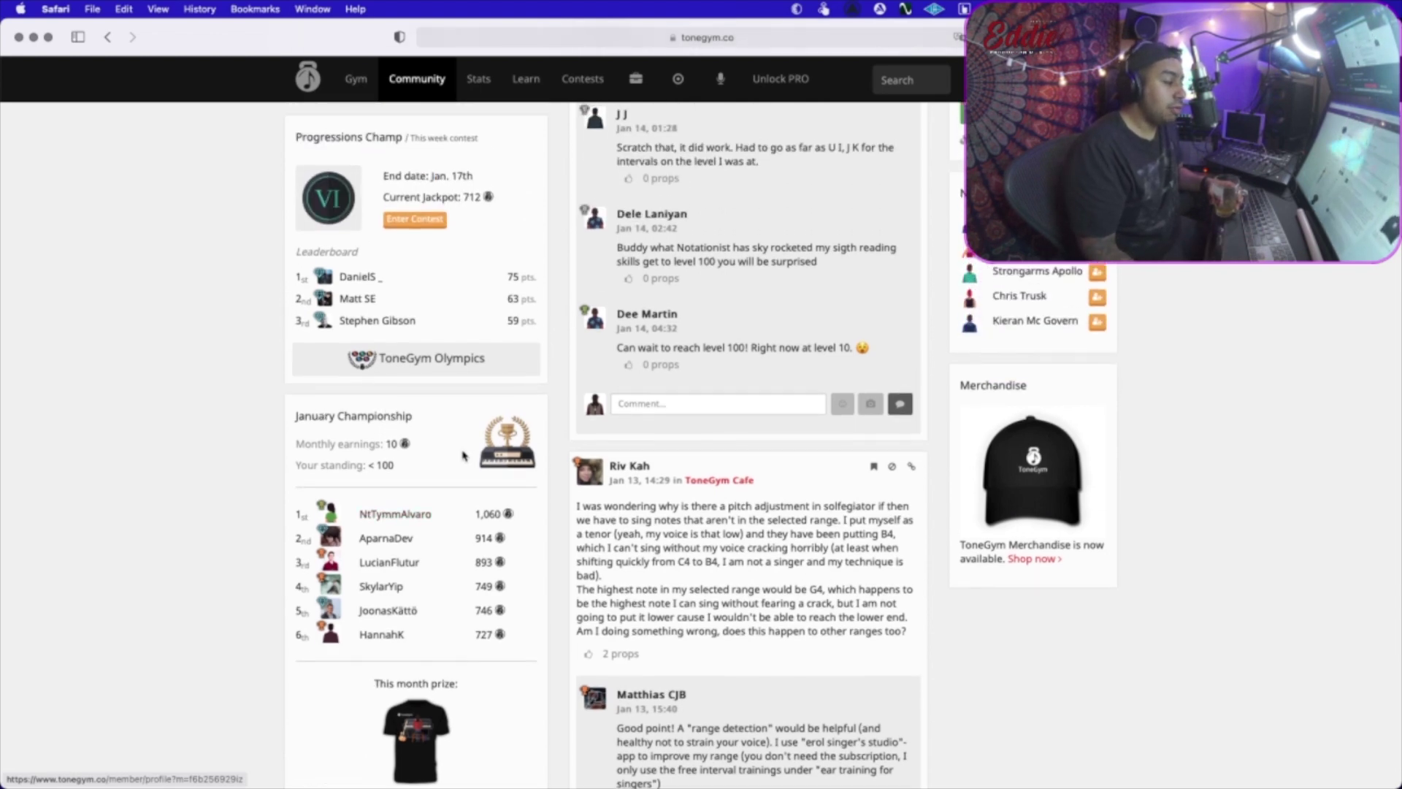
pyautogui.scroll(3, 462, 458)
pyautogui.scroll(1, 464, 460)
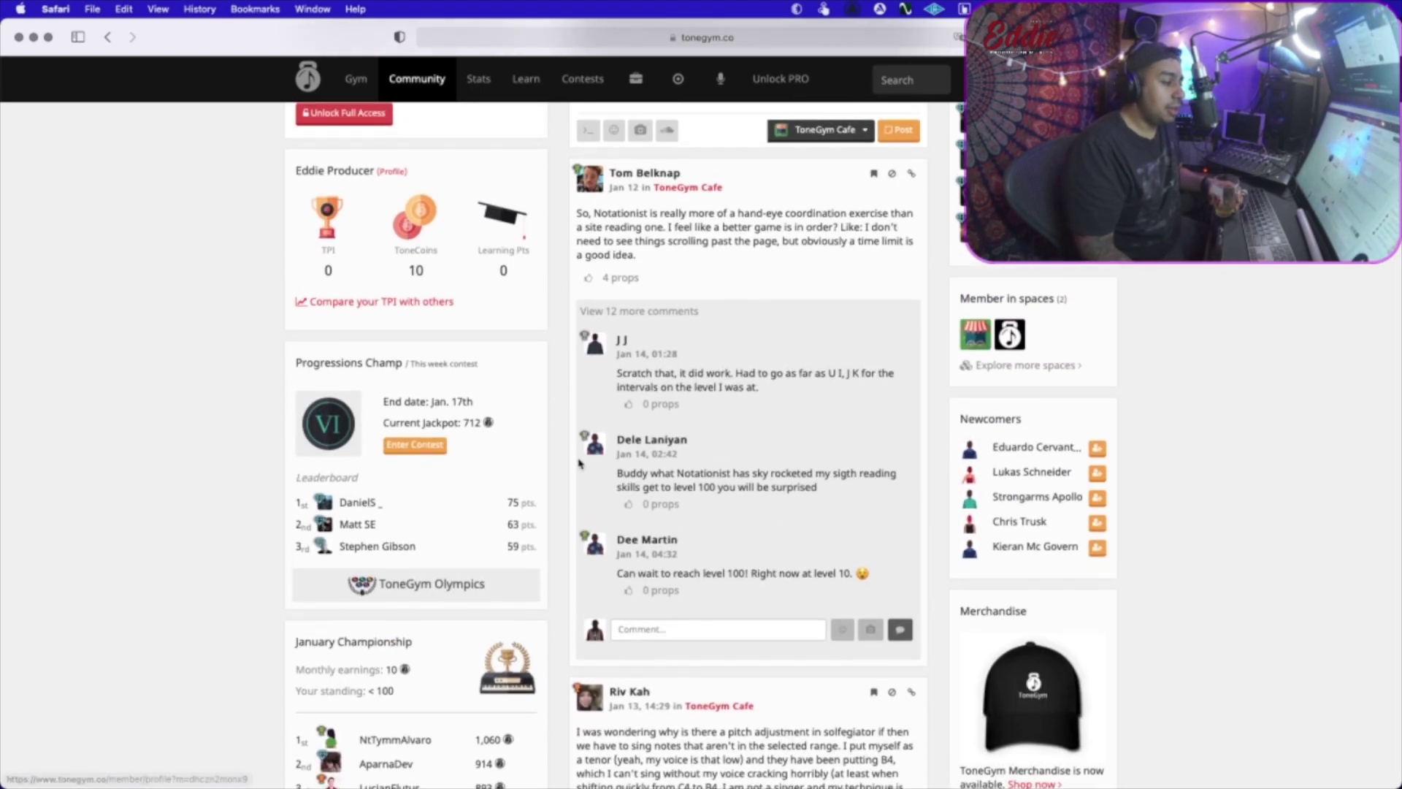
pyautogui.scroll(2, 880, 520)
pyautogui.scroll(2, 818, 527)
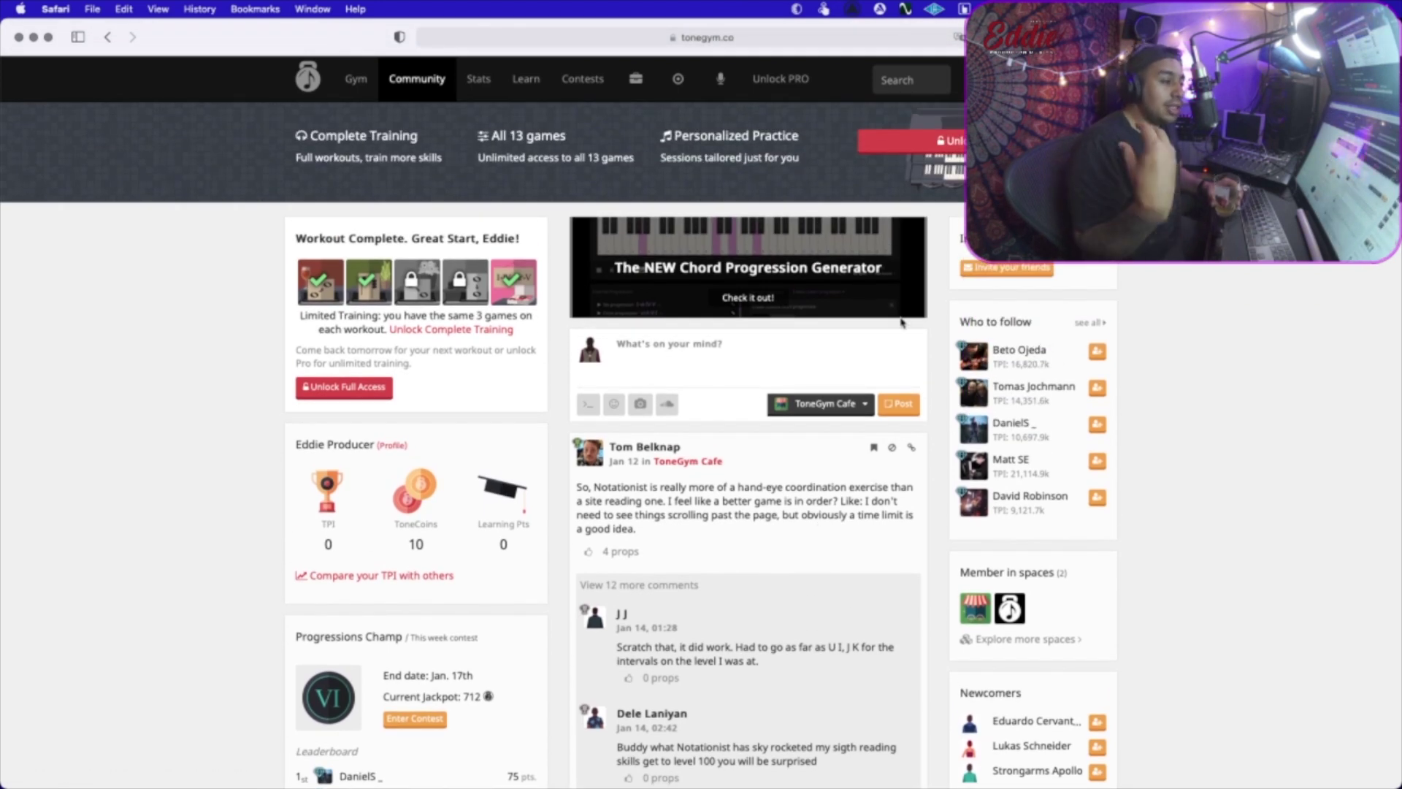
pyautogui.click(614, 71)
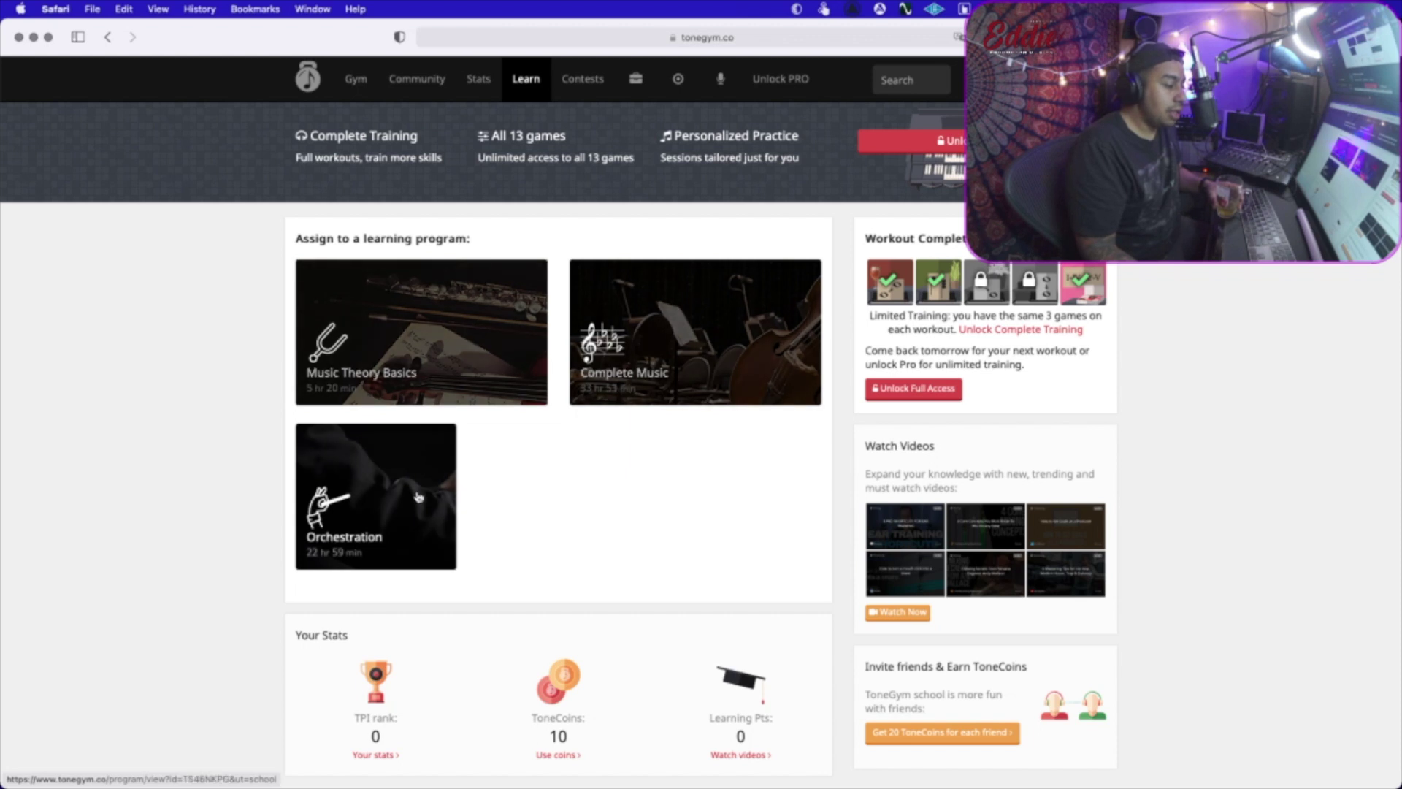
# Open the Chord Progression Generator, loaded with the 50s Progression I-vi-IV-V at 60 Bpm.
pyautogui.scroll(-1, 418, 497)
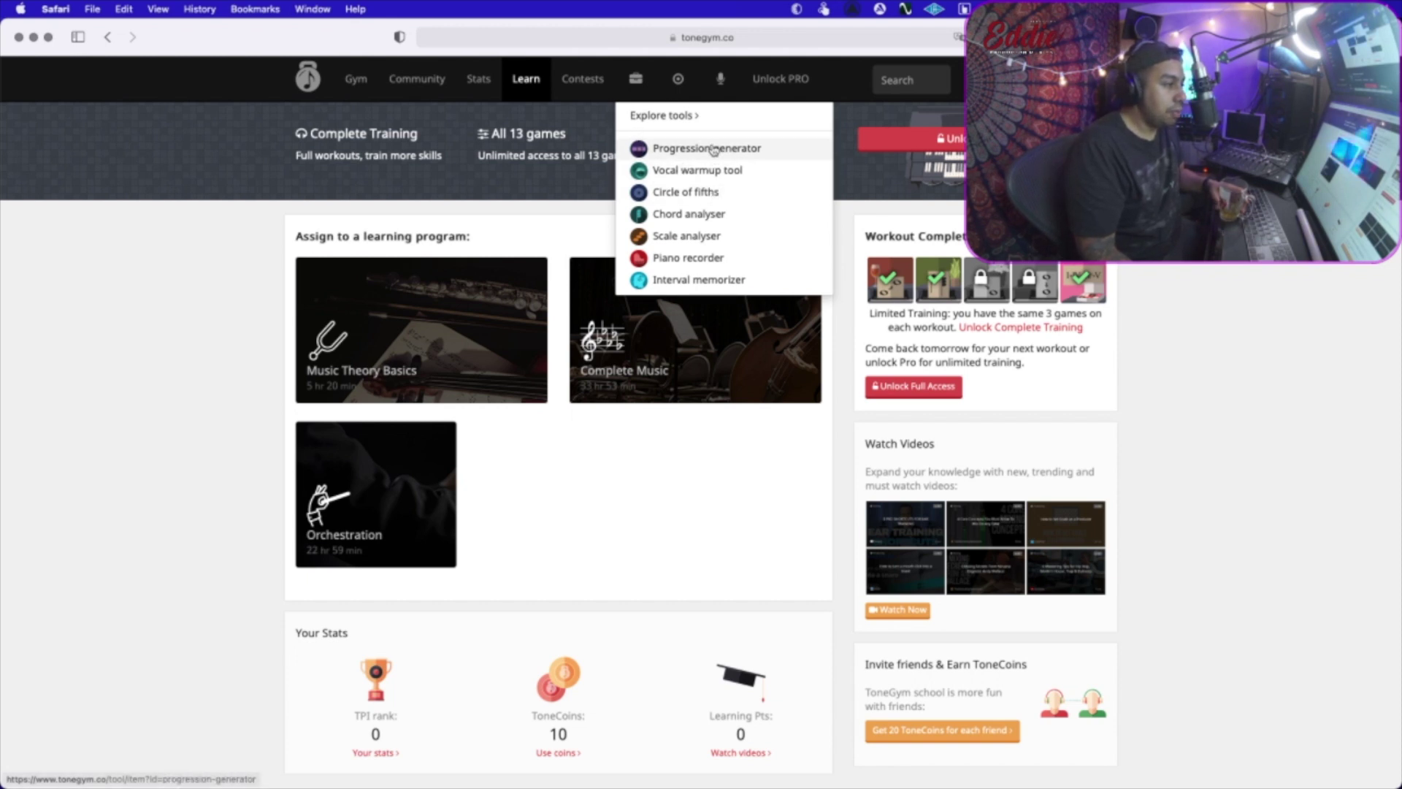
pyautogui.moveTo(635, 78)
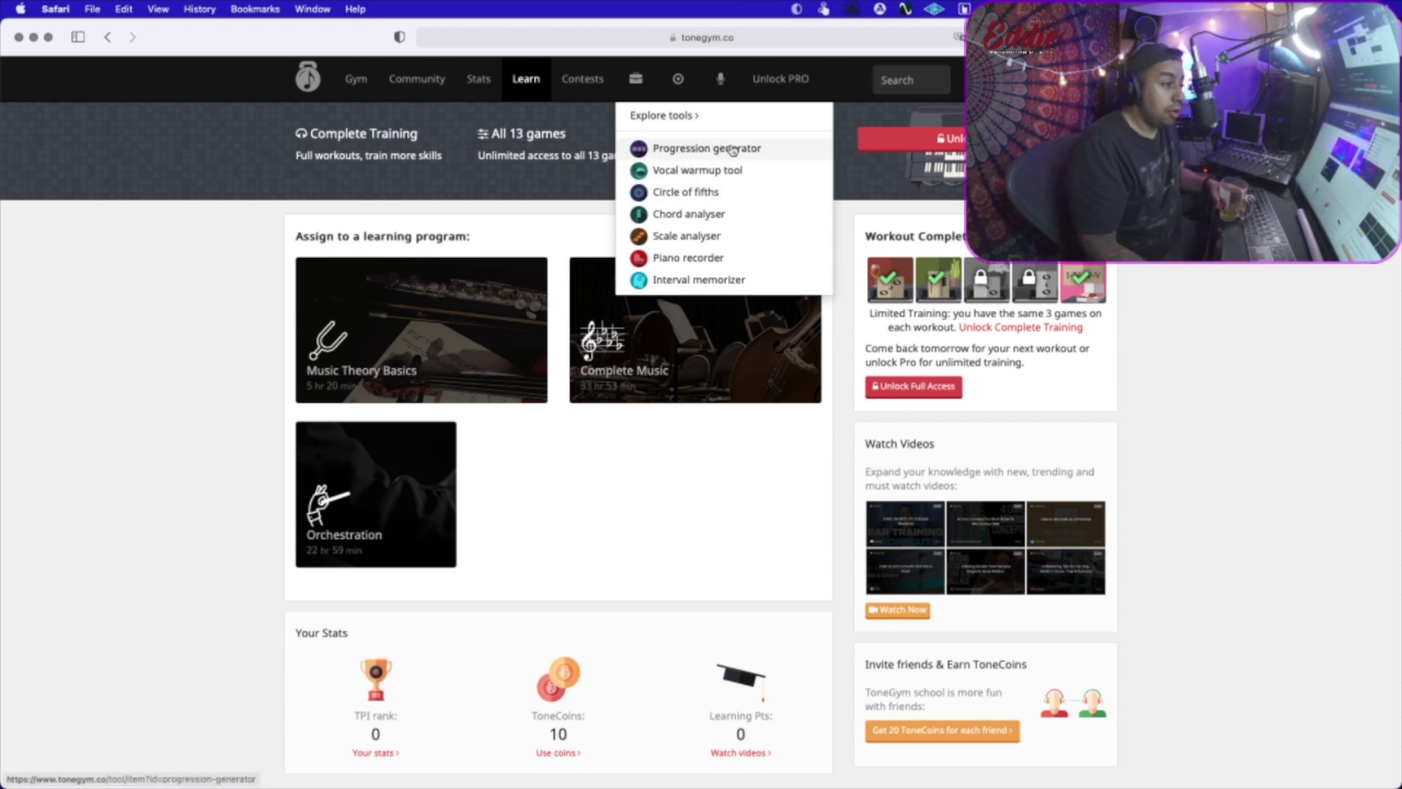
pyautogui.click(730, 149)
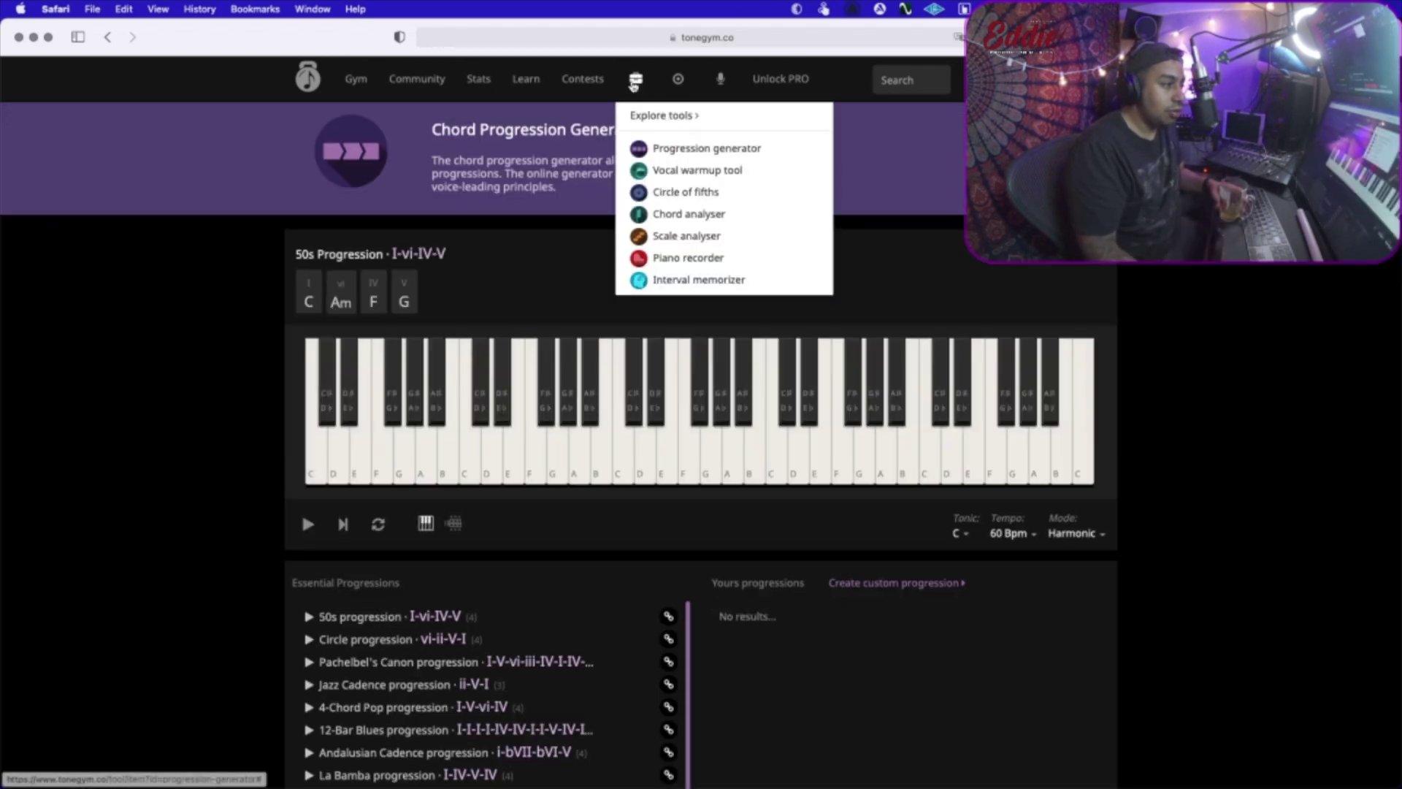
# Open the Vocal warmup tool and play the Beginner - Short & Easy Warmup.
pyautogui.click(730, 169)
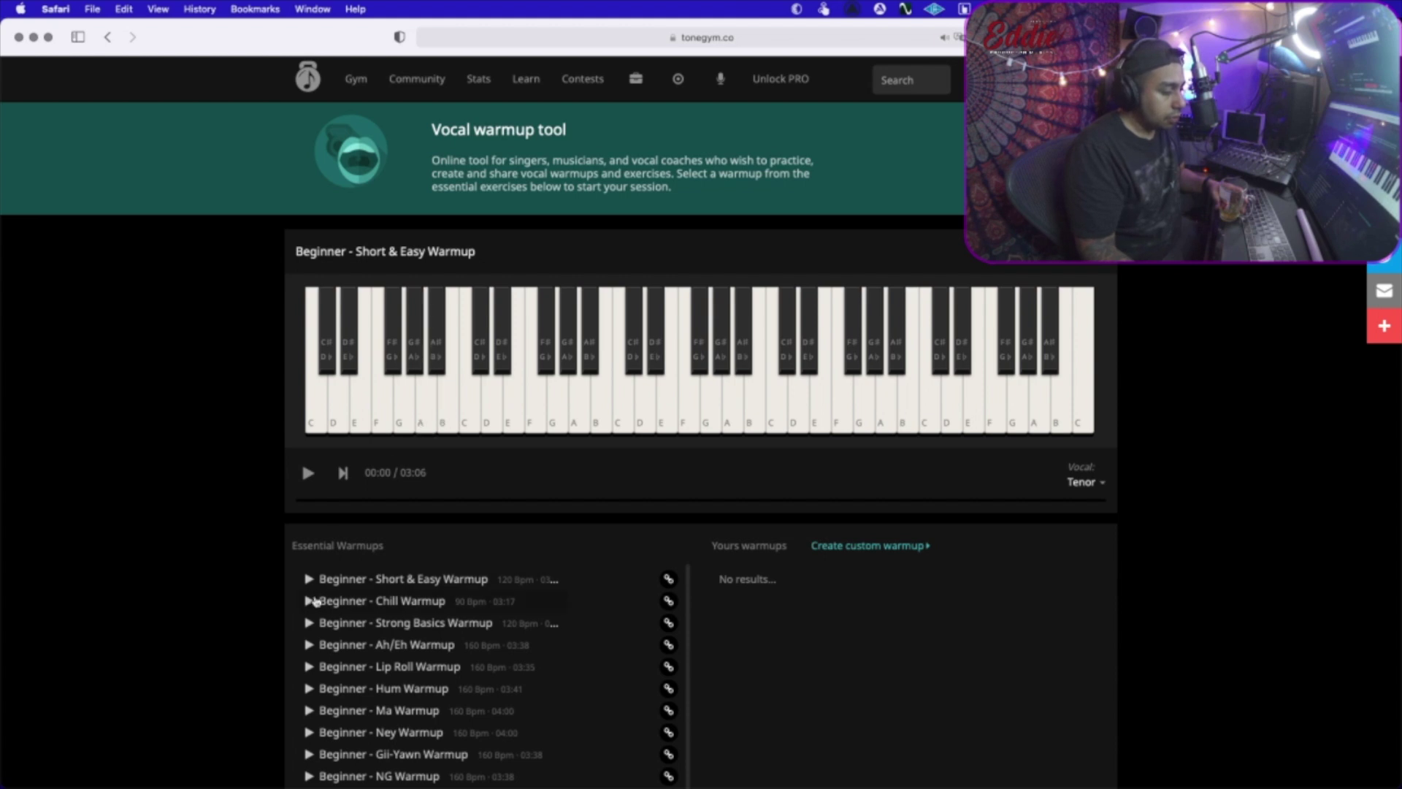
pyautogui.click(305, 579)
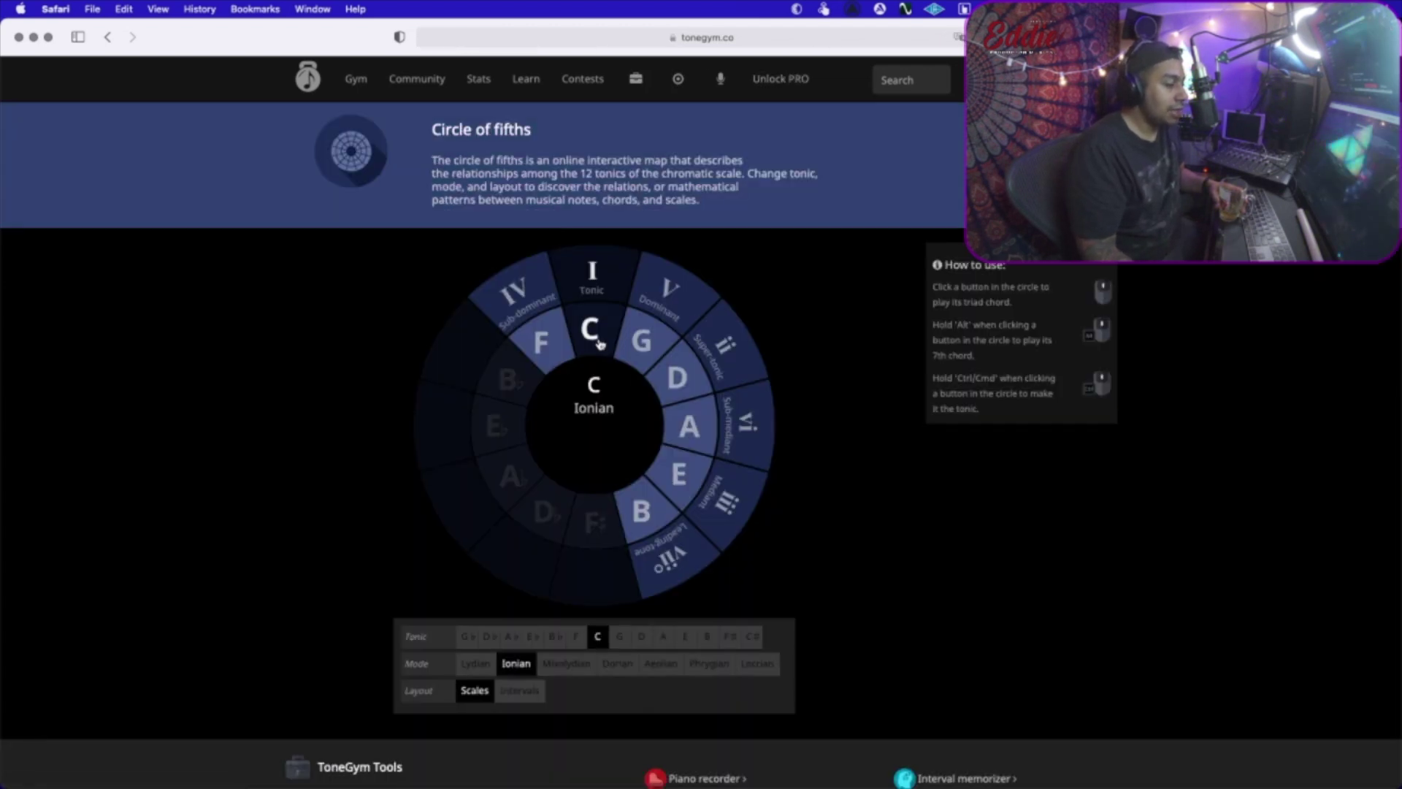
# Play chords around the circle of fifths from C and B through to F, then open the Chord player.
pyautogui.click(649, 356)
pyautogui.click(655, 511)
pyautogui.click(678, 474)
pyautogui.click(689, 427)
pyautogui.click(677, 378)
pyautogui.click(641, 339)
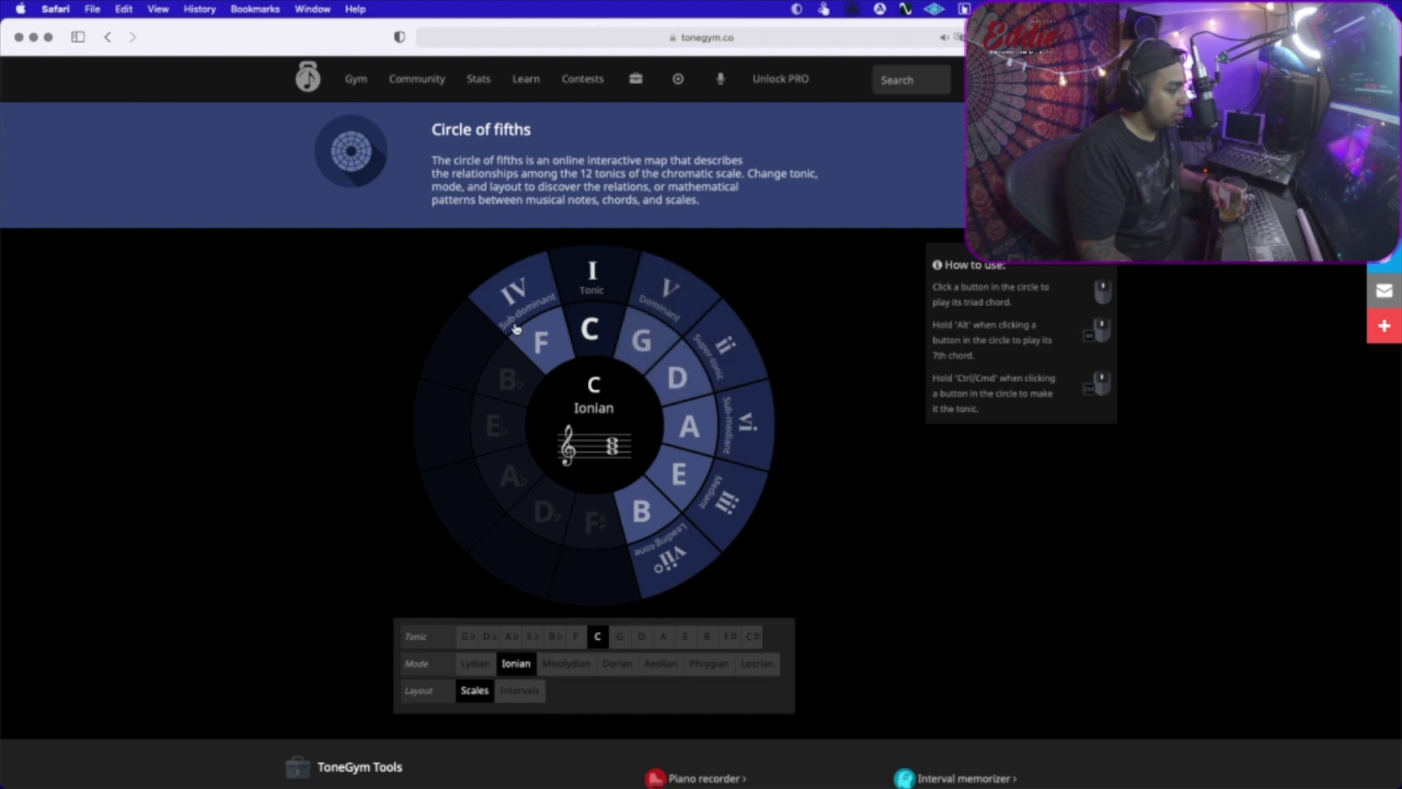
pyautogui.click(510, 326)
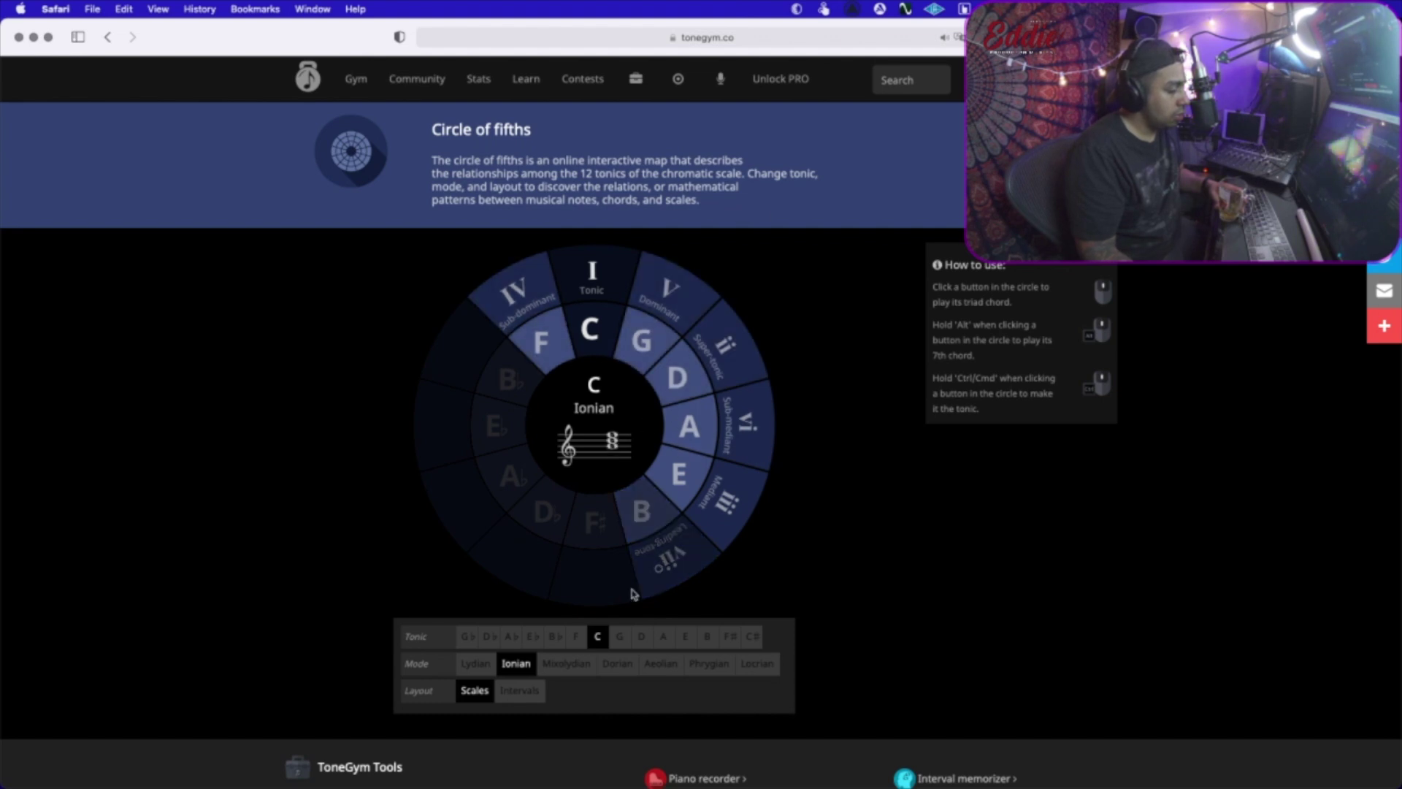
pyautogui.moveTo(636, 79)
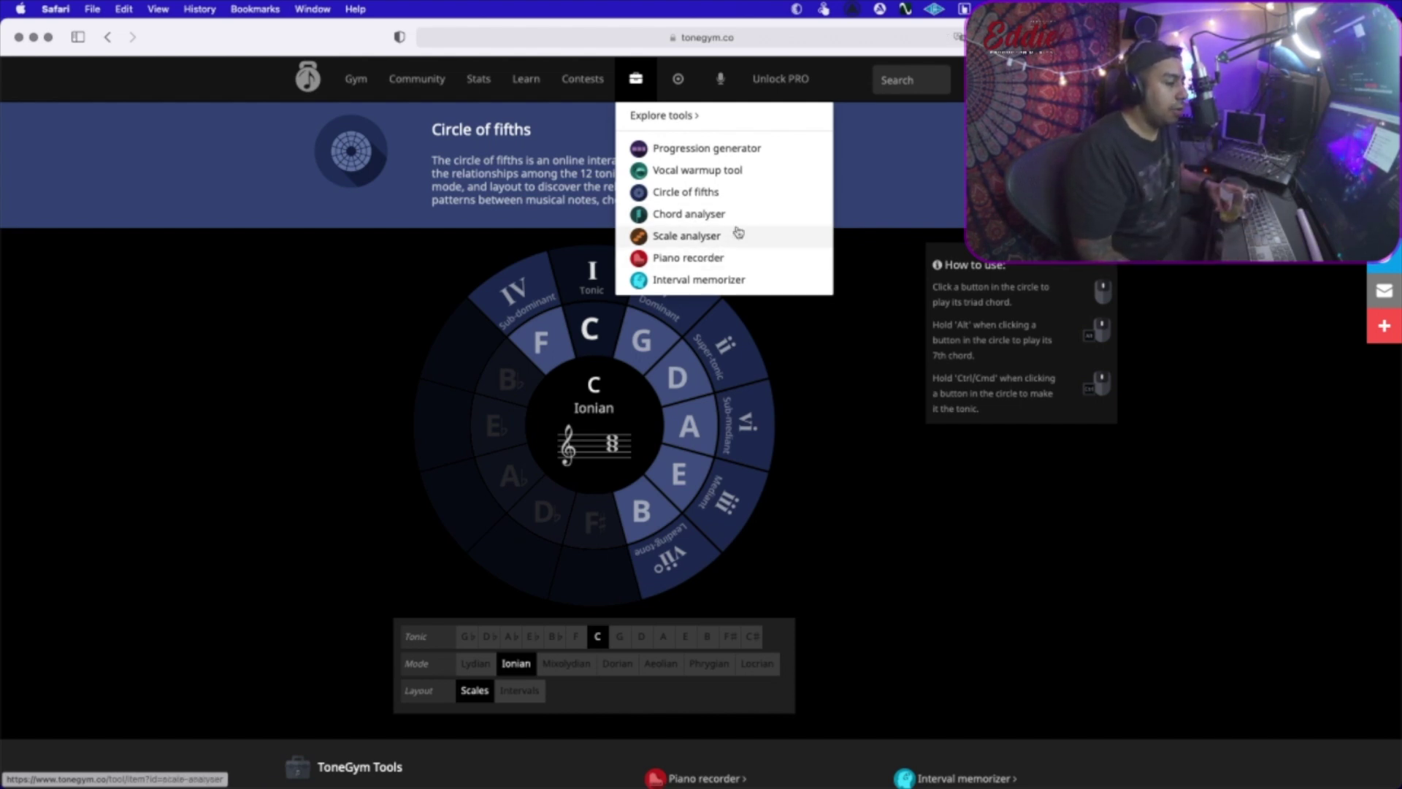
pyautogui.click(701, 214)
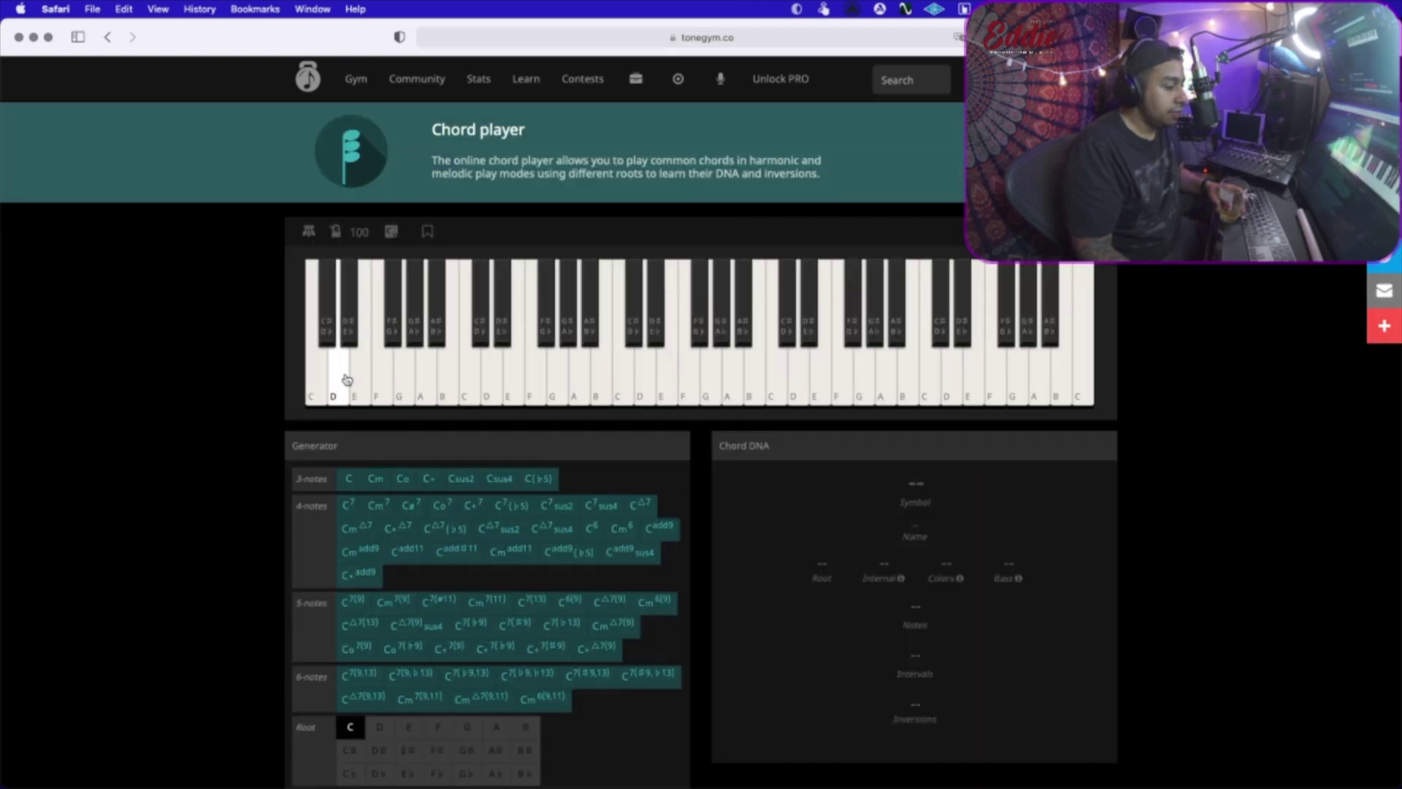
# Play C major, C augmented, Csus4, CΔ7(b5) and CΔ7sus4 in the Chord player.
pyautogui.click(349, 479)
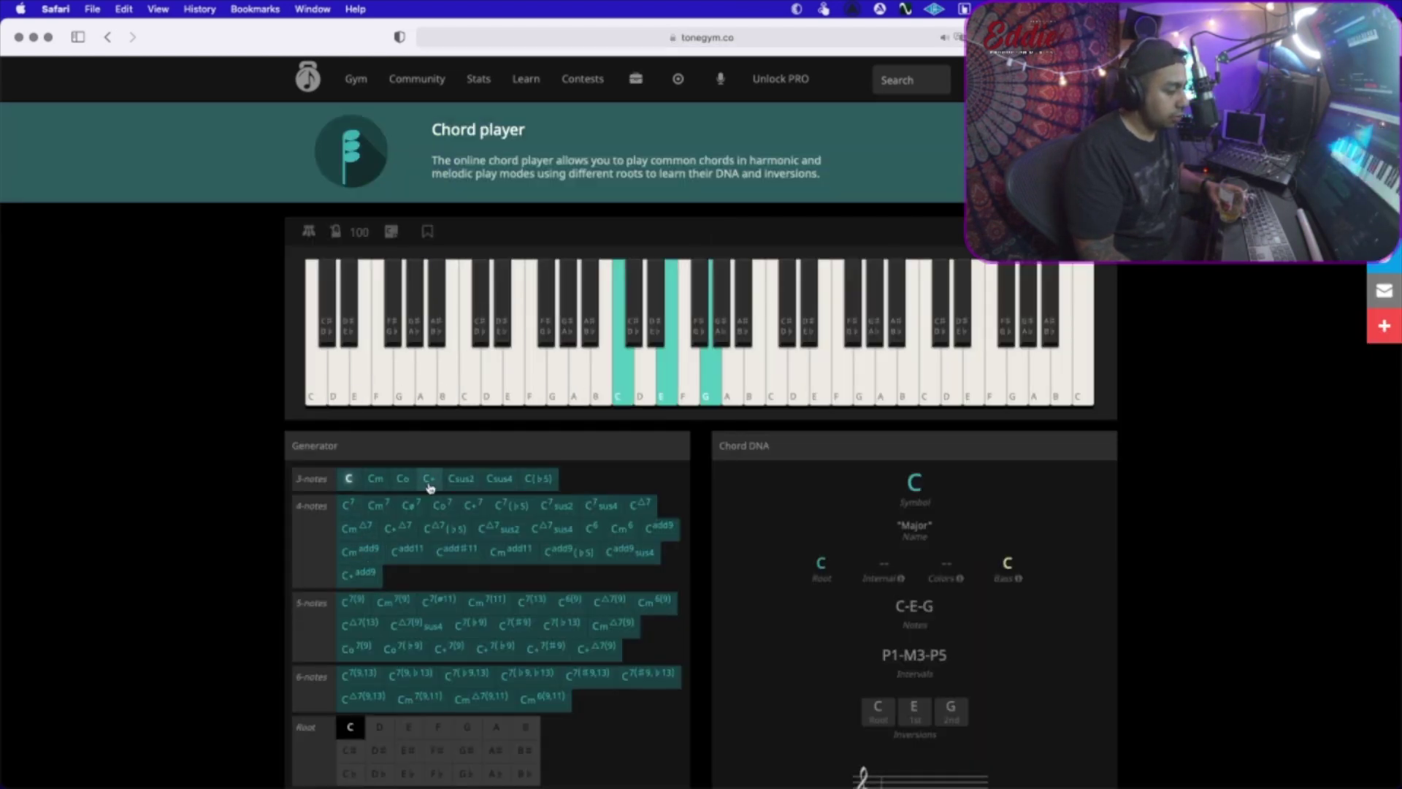
pyautogui.click(429, 480)
pyautogui.click(499, 478)
pyautogui.click(444, 528)
pyautogui.click(552, 528)
pyautogui.scroll(-5, 531, 571)
pyautogui.scroll(3, 464, 636)
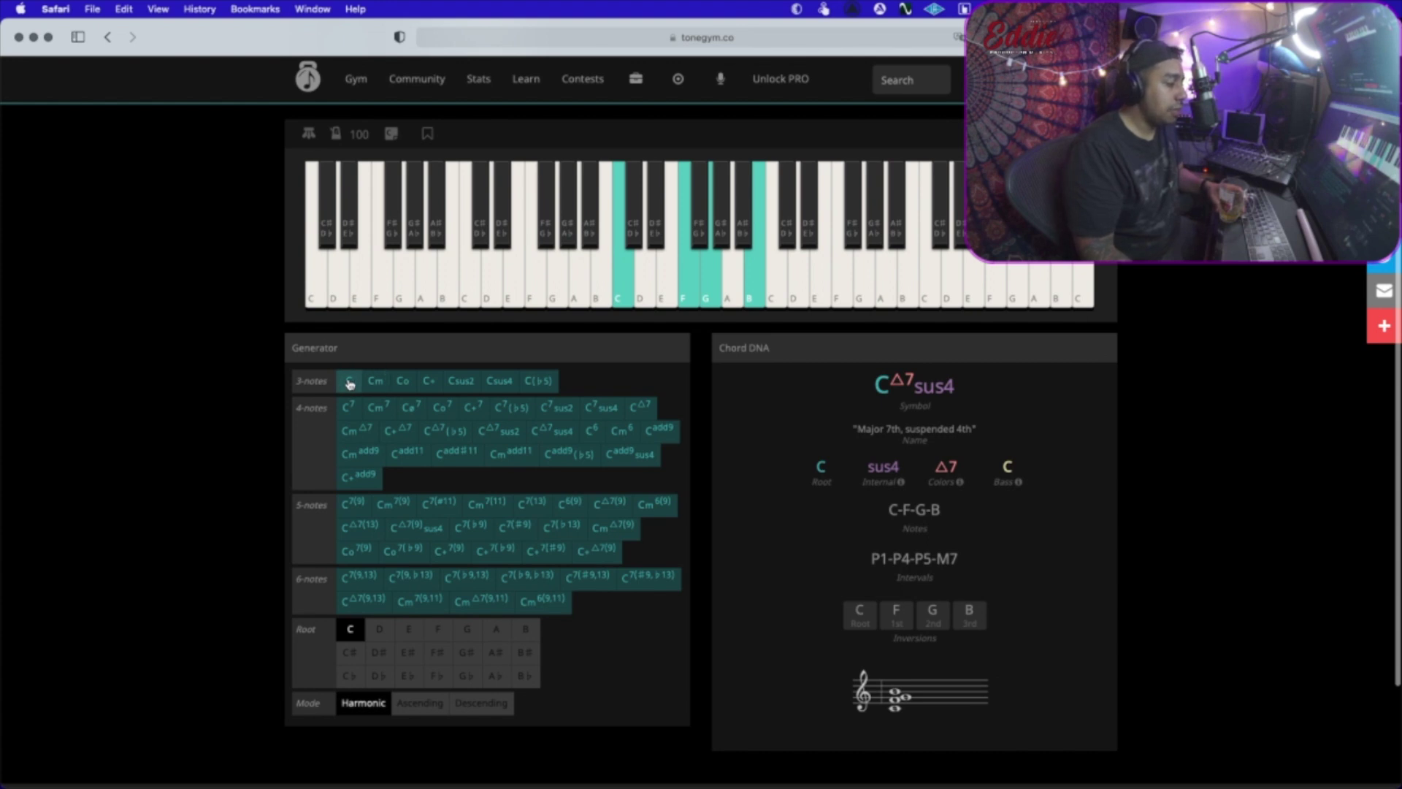
pyautogui.scroll(2, 401, 540)
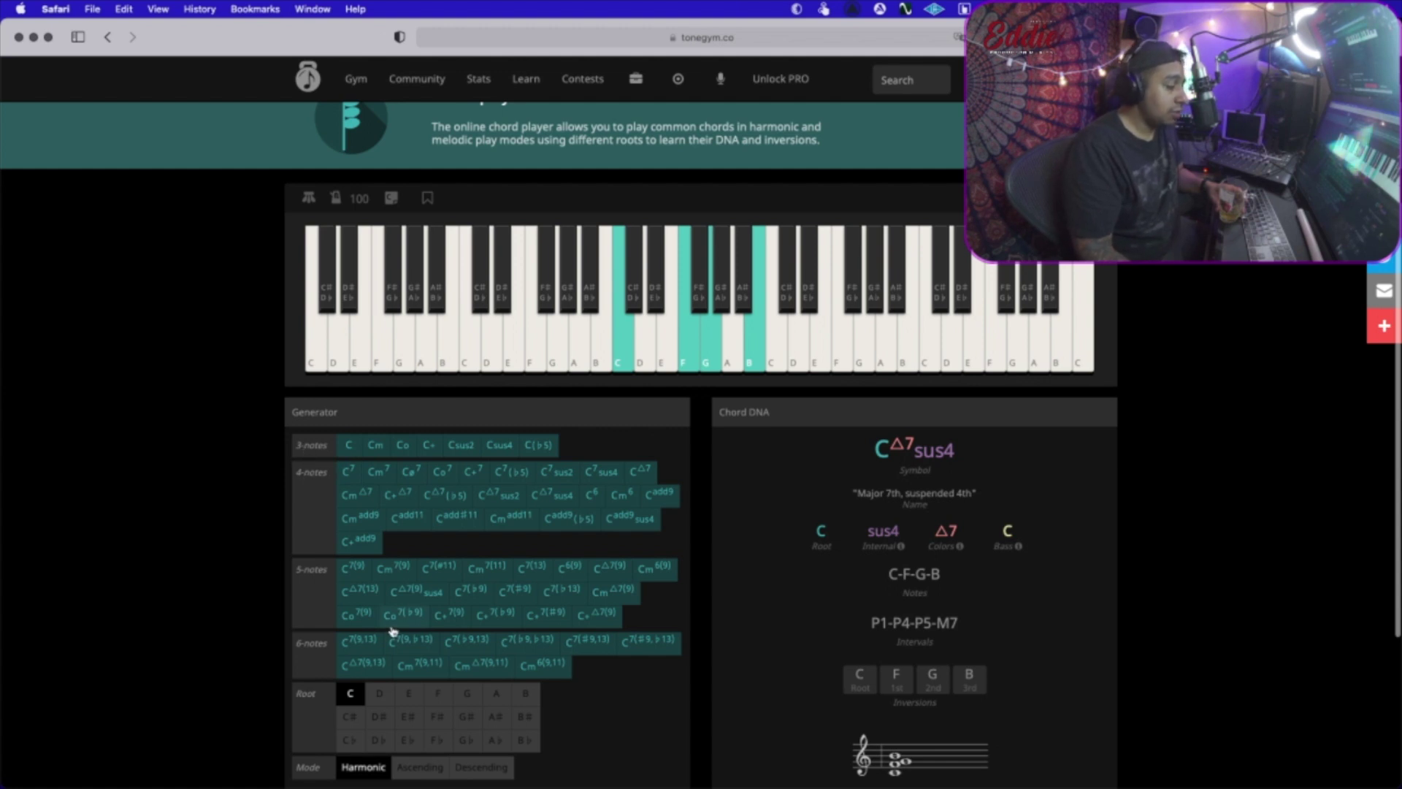
pyautogui.scroll(-1, 326, 658)
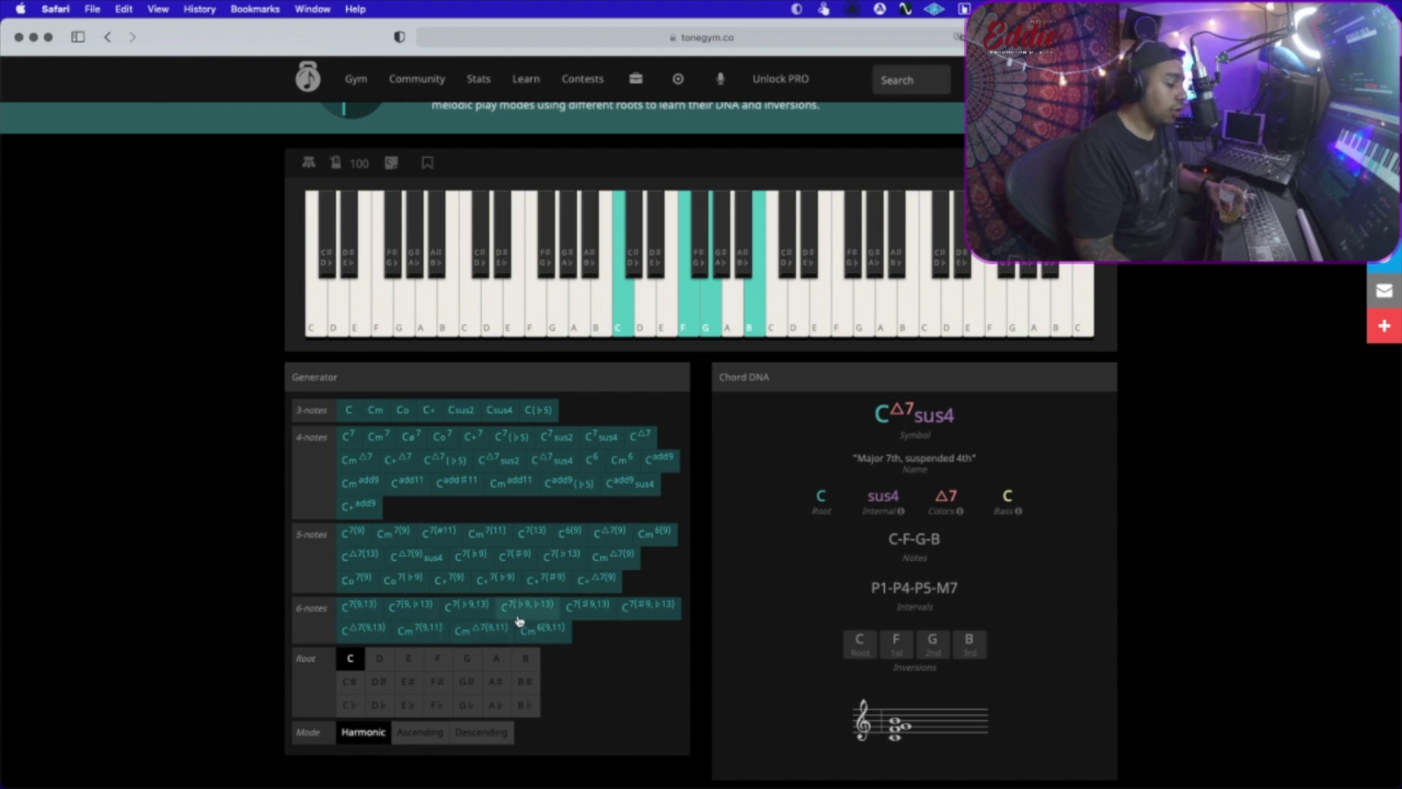
# Play DΔ7(9,13), then switch root to G♭ and play G♭+Δ7(9), G♭m7(11) and G♭m7.
pyautogui.click(379, 660)
pyautogui.click(428, 656)
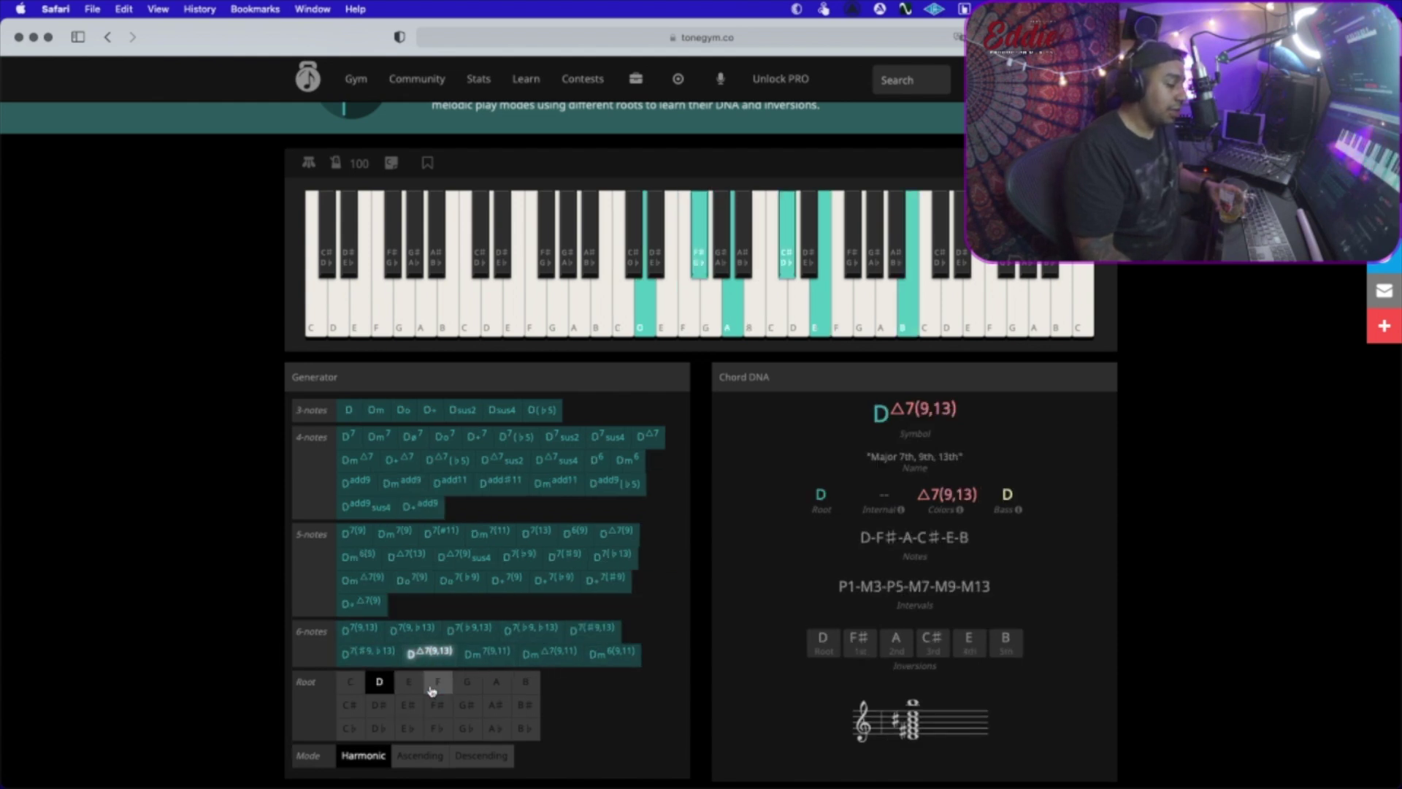
pyautogui.click(431, 688)
pyautogui.click(490, 688)
pyautogui.click(466, 752)
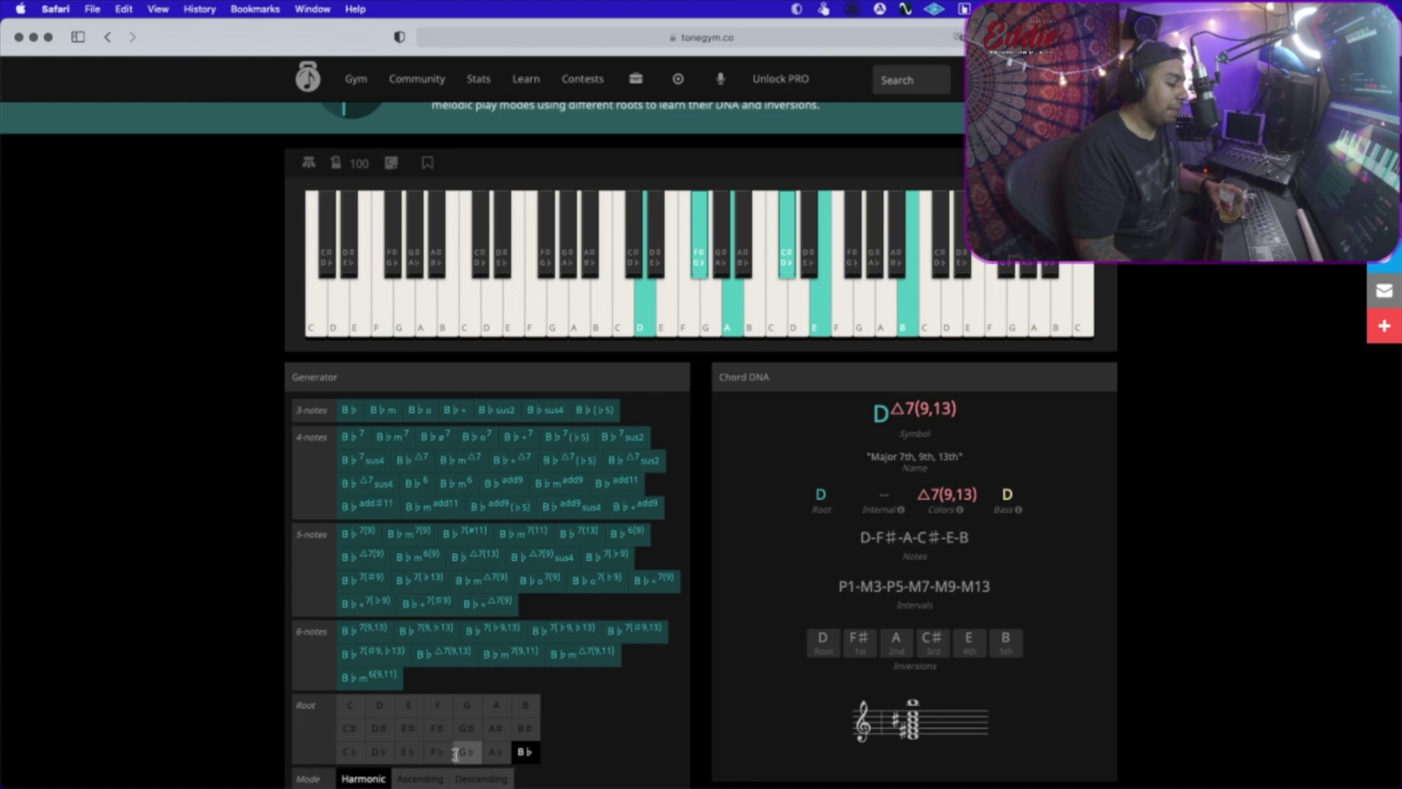
pyautogui.click(527, 603)
pyautogui.click(527, 537)
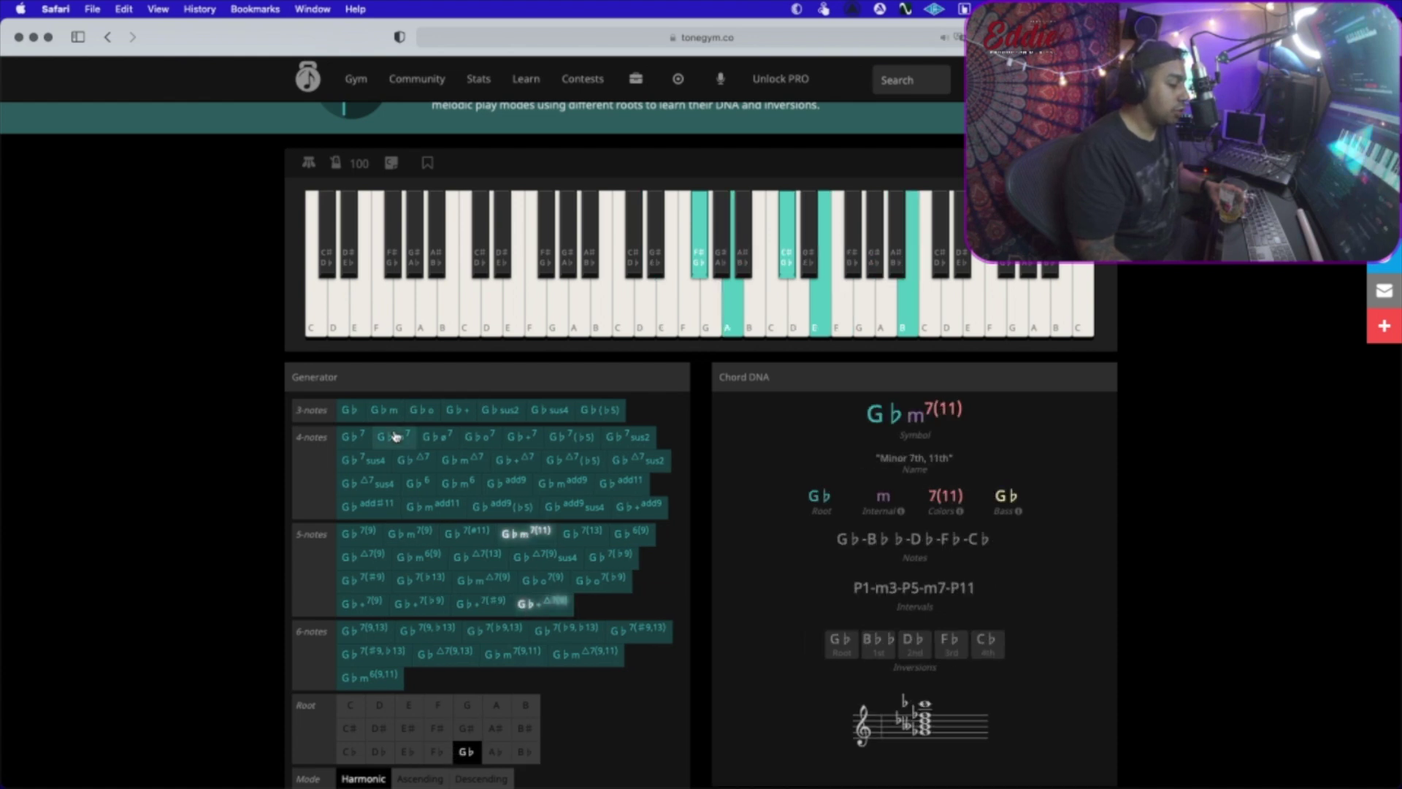
pyautogui.click(391, 436)
# Play F♭m6 and F♭ augmented, C#7(#11), then D#m add11, D#Δ7(♭5) and D# half diminished.
pyautogui.click(437, 752)
pyautogui.click(453, 482)
pyautogui.click(448, 410)
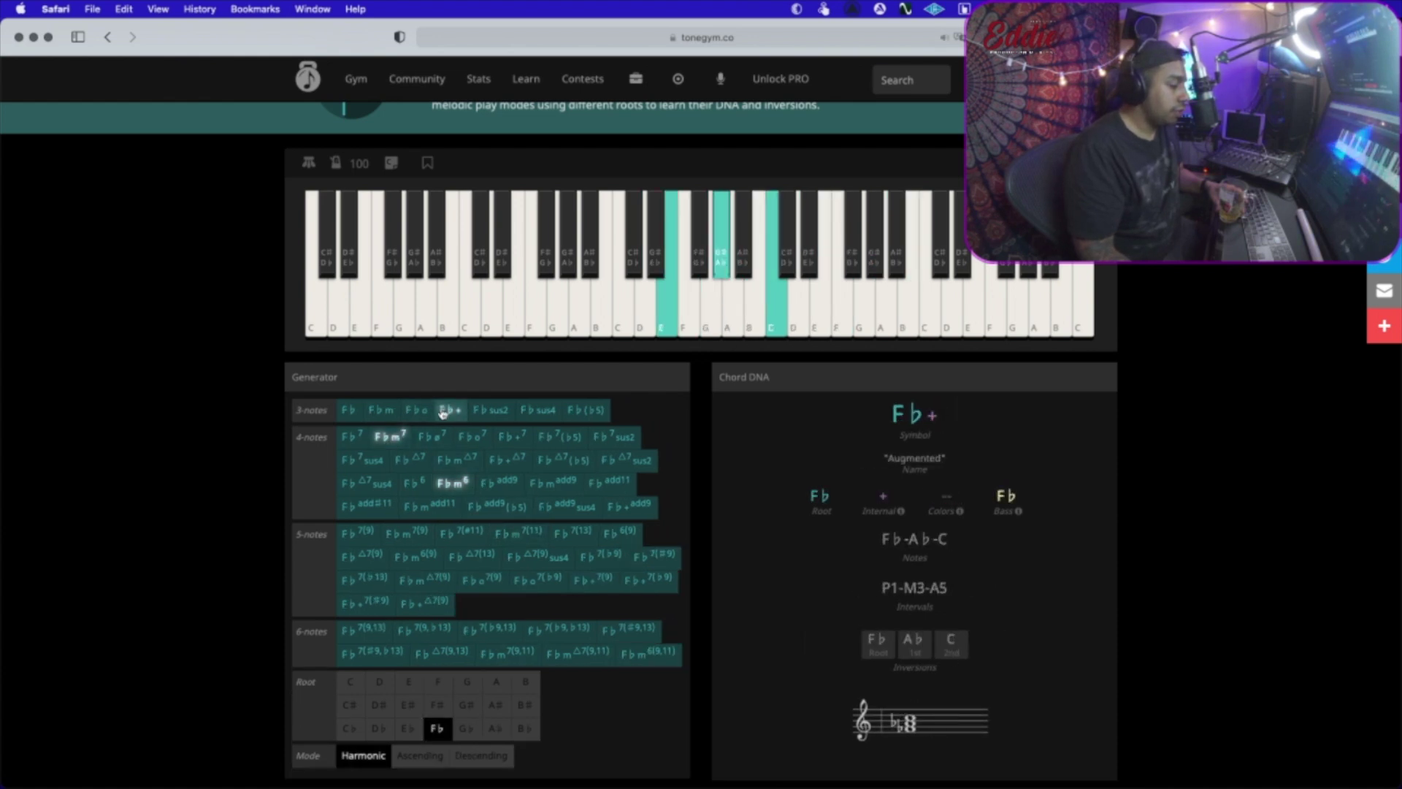
pyautogui.click(349, 704)
pyautogui.click(465, 532)
pyautogui.click(379, 728)
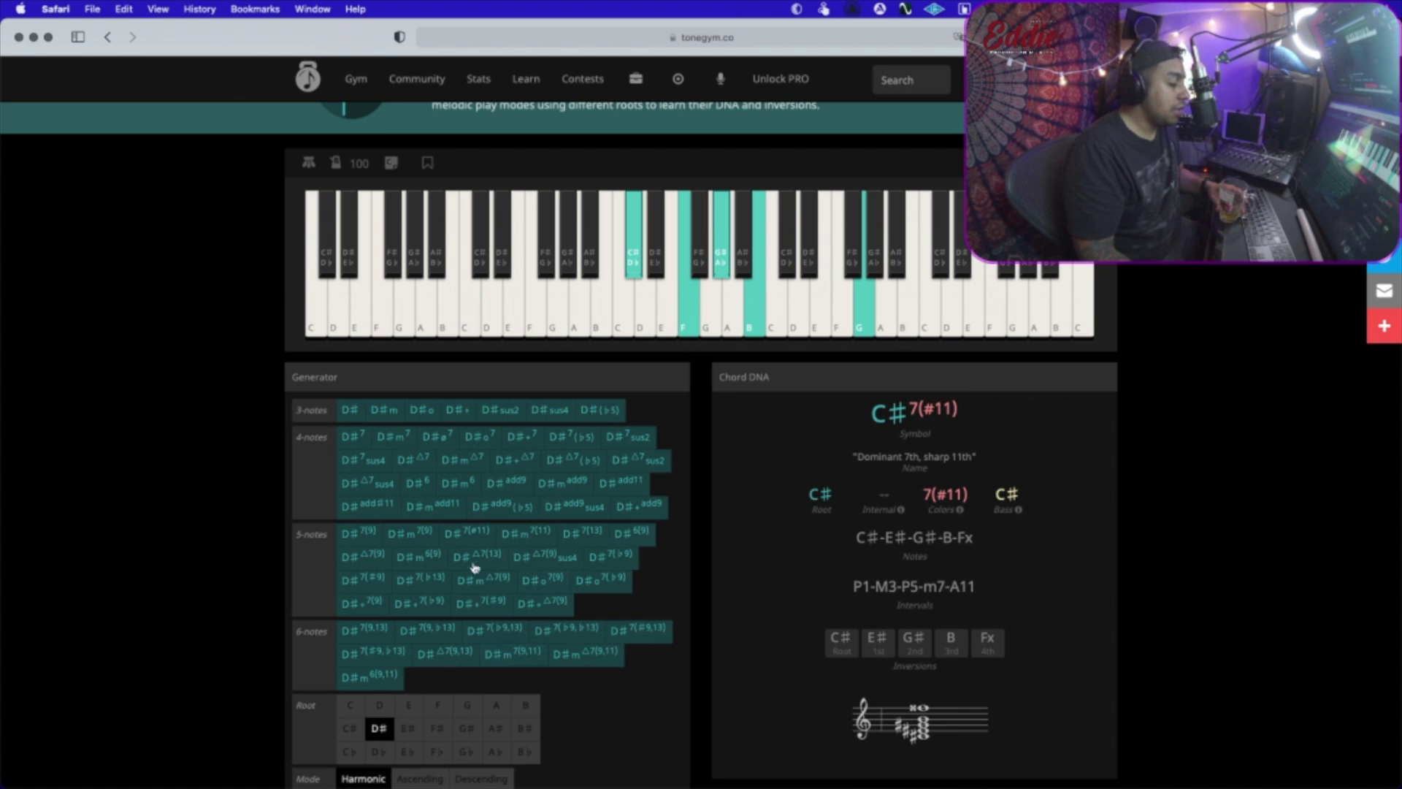
pyautogui.click(437, 511)
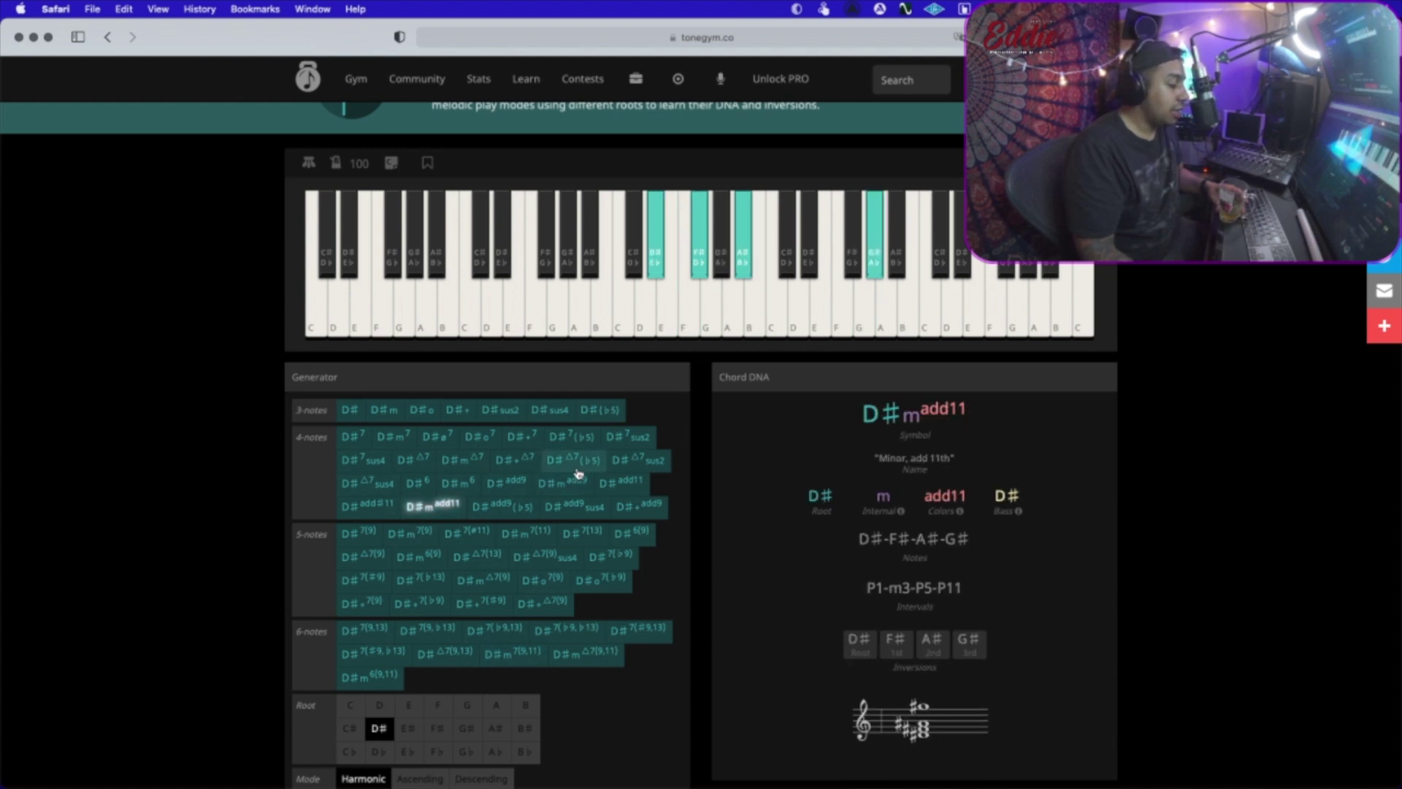
pyautogui.click(573, 460)
pyautogui.click(436, 436)
# On root A#, play A#m7(9) and A#+7, voicing it over Cx, Ex, then G# bass.
pyautogui.click(494, 730)
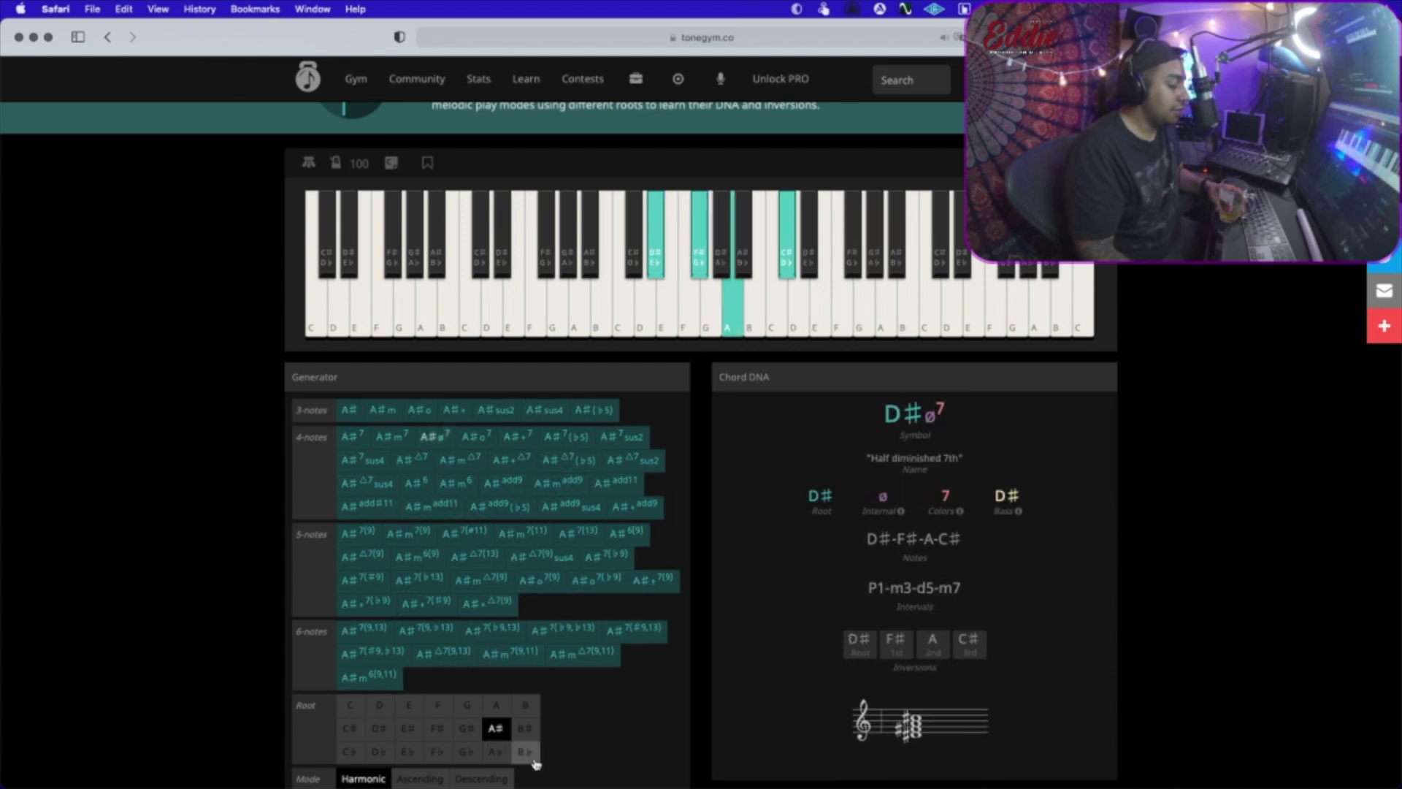
pyautogui.scroll(-1, 559, 774)
pyautogui.click(392, 505)
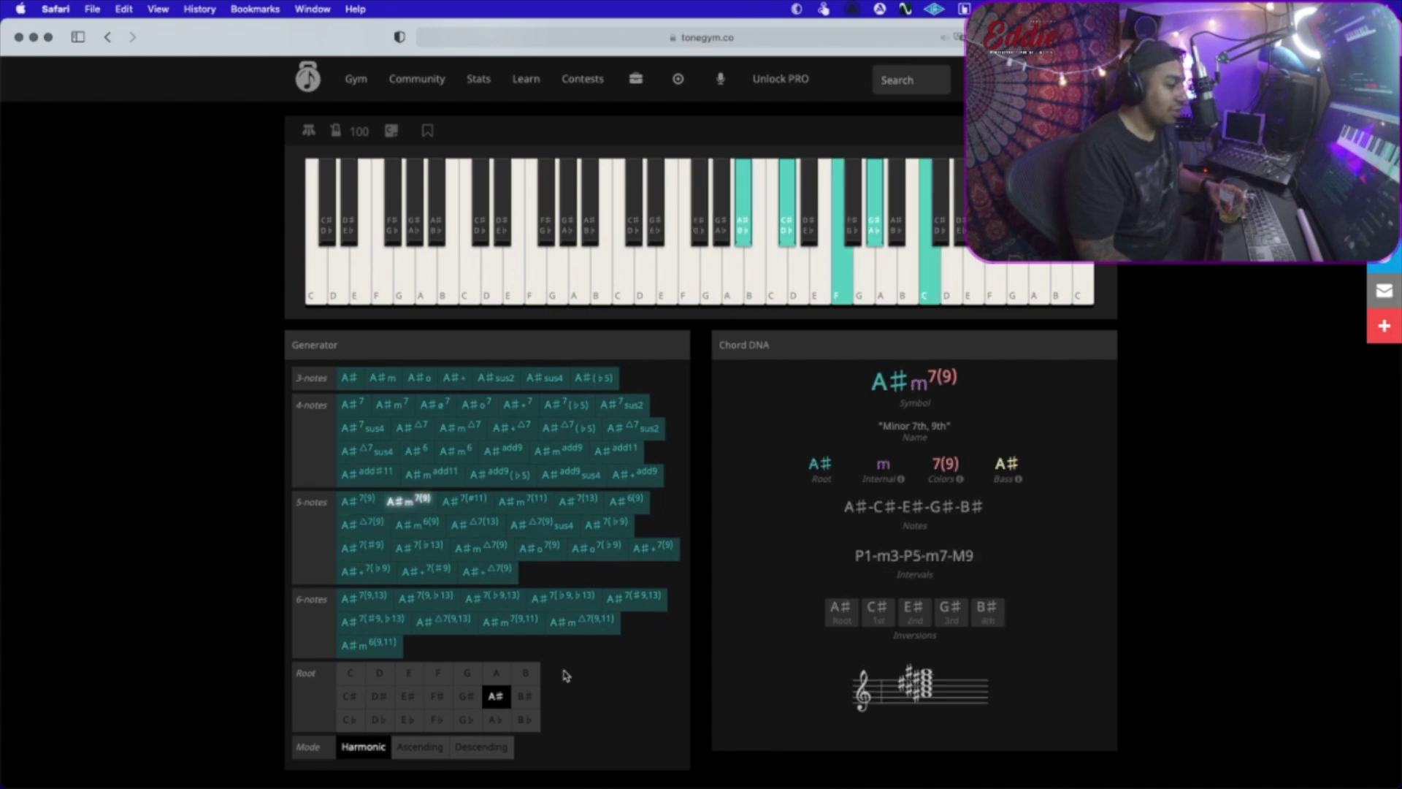
pyautogui.click(503, 411)
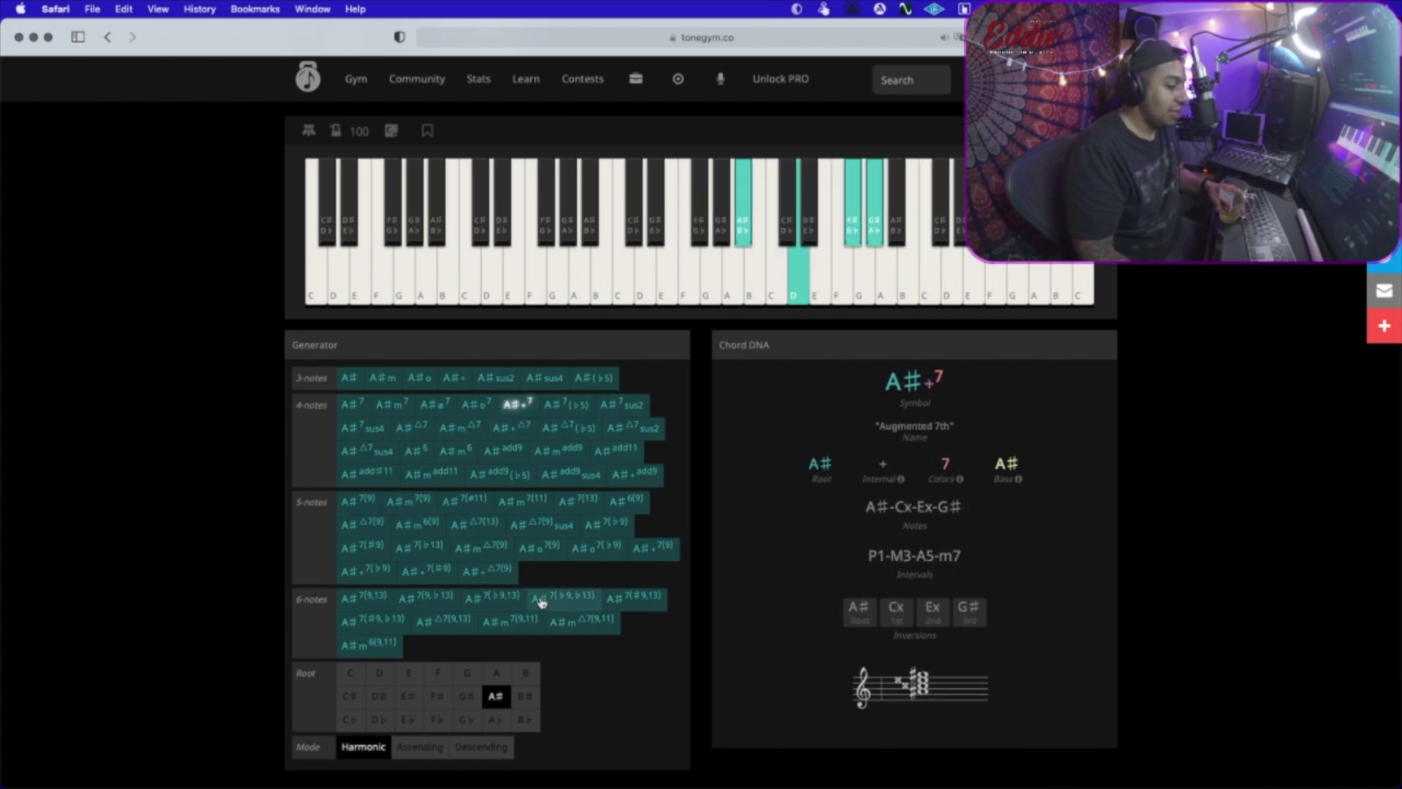
pyautogui.click(897, 614)
pyautogui.click(937, 610)
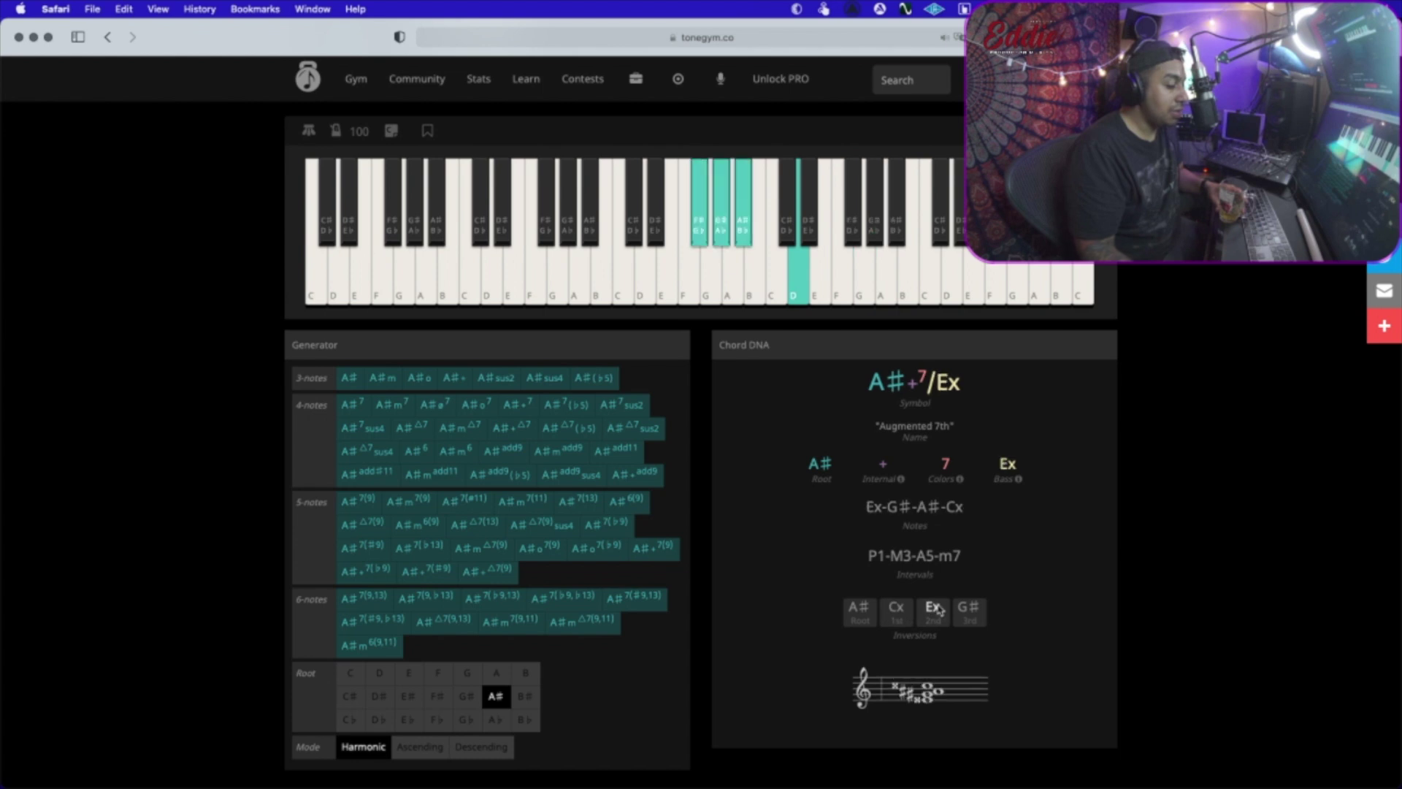
pyautogui.click(977, 622)
pyautogui.scroll(3, 786, 216)
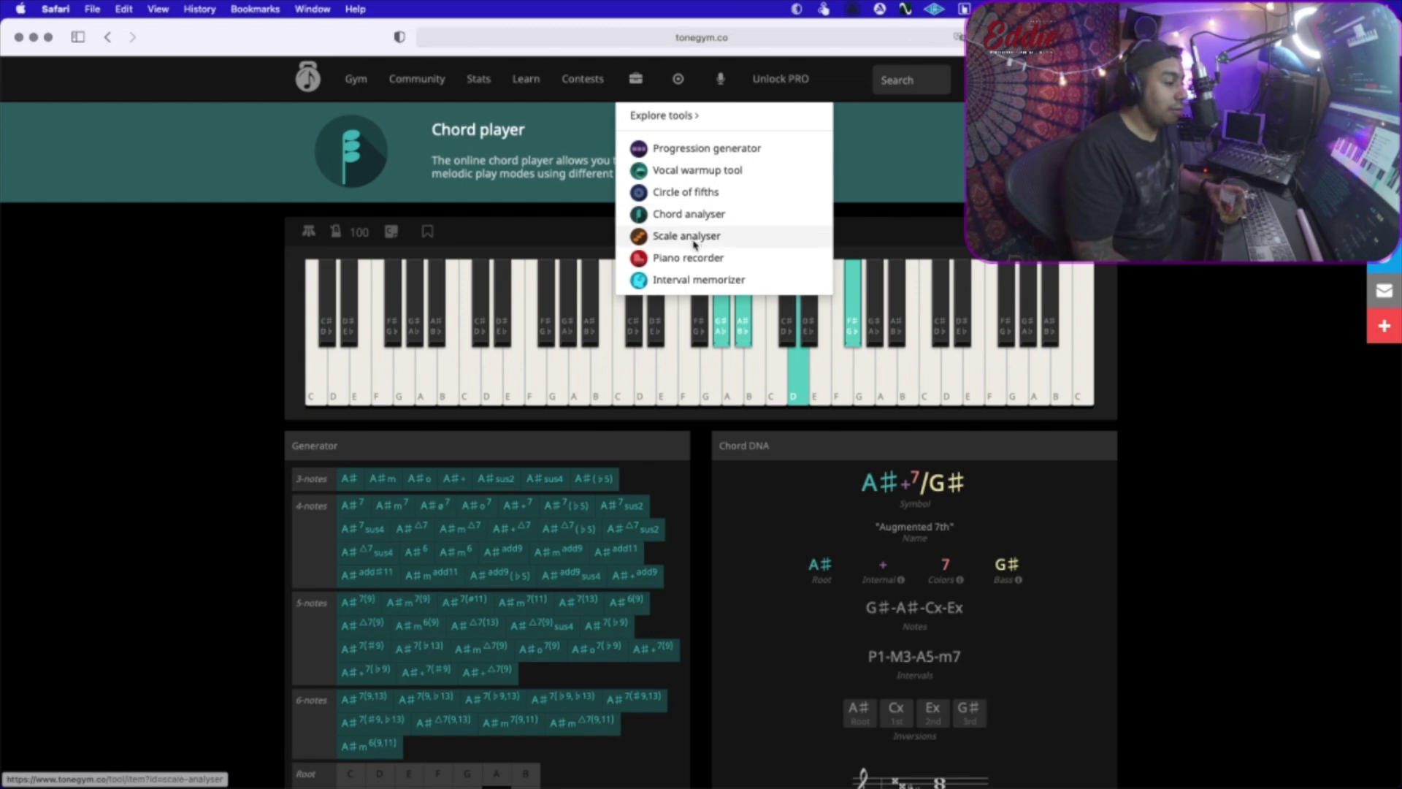
# In the Scale analyser, play C-Major and C-Lydian (C-D-E-F#-G-A-B), then set the root to D.
pyautogui.click(693, 237)
pyautogui.click(372, 485)
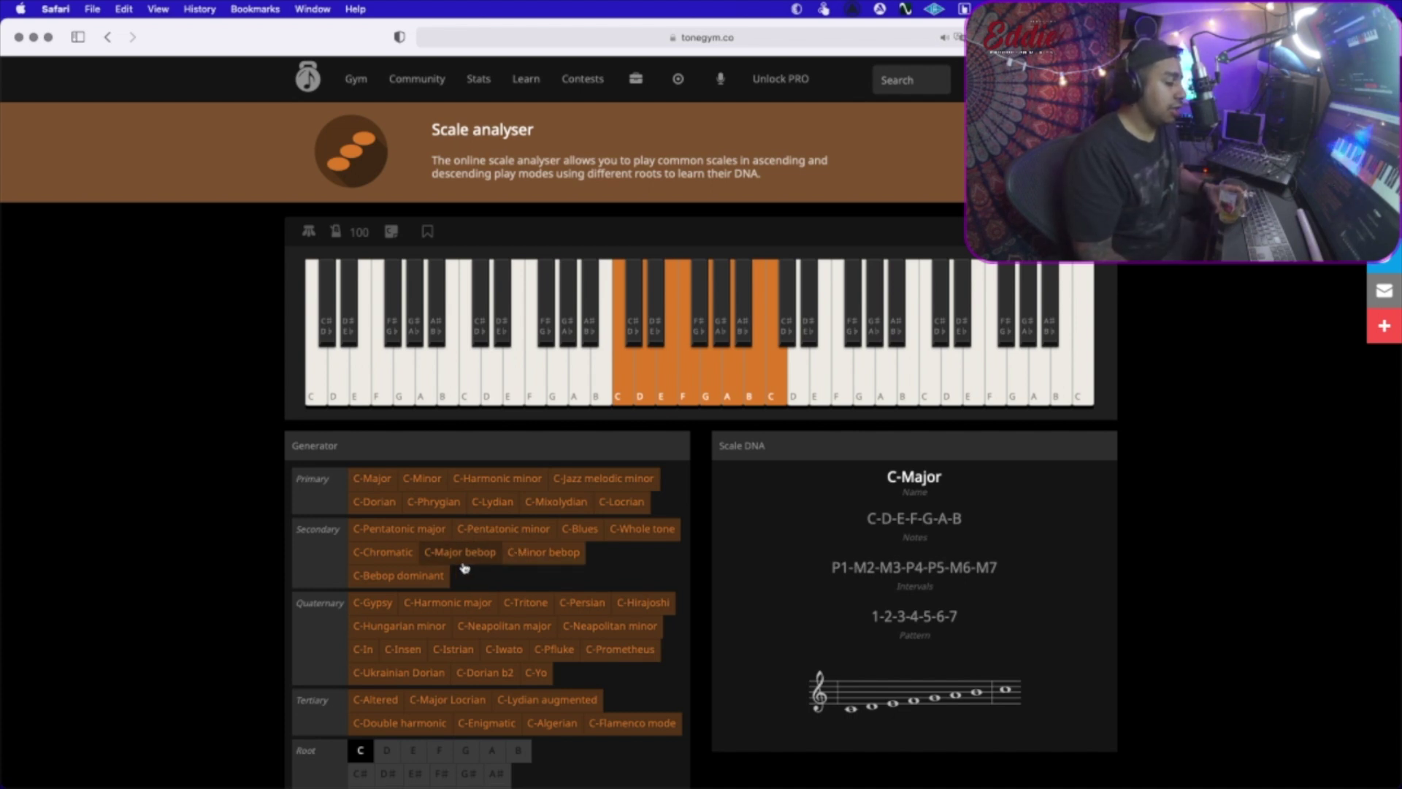
pyautogui.click(485, 503)
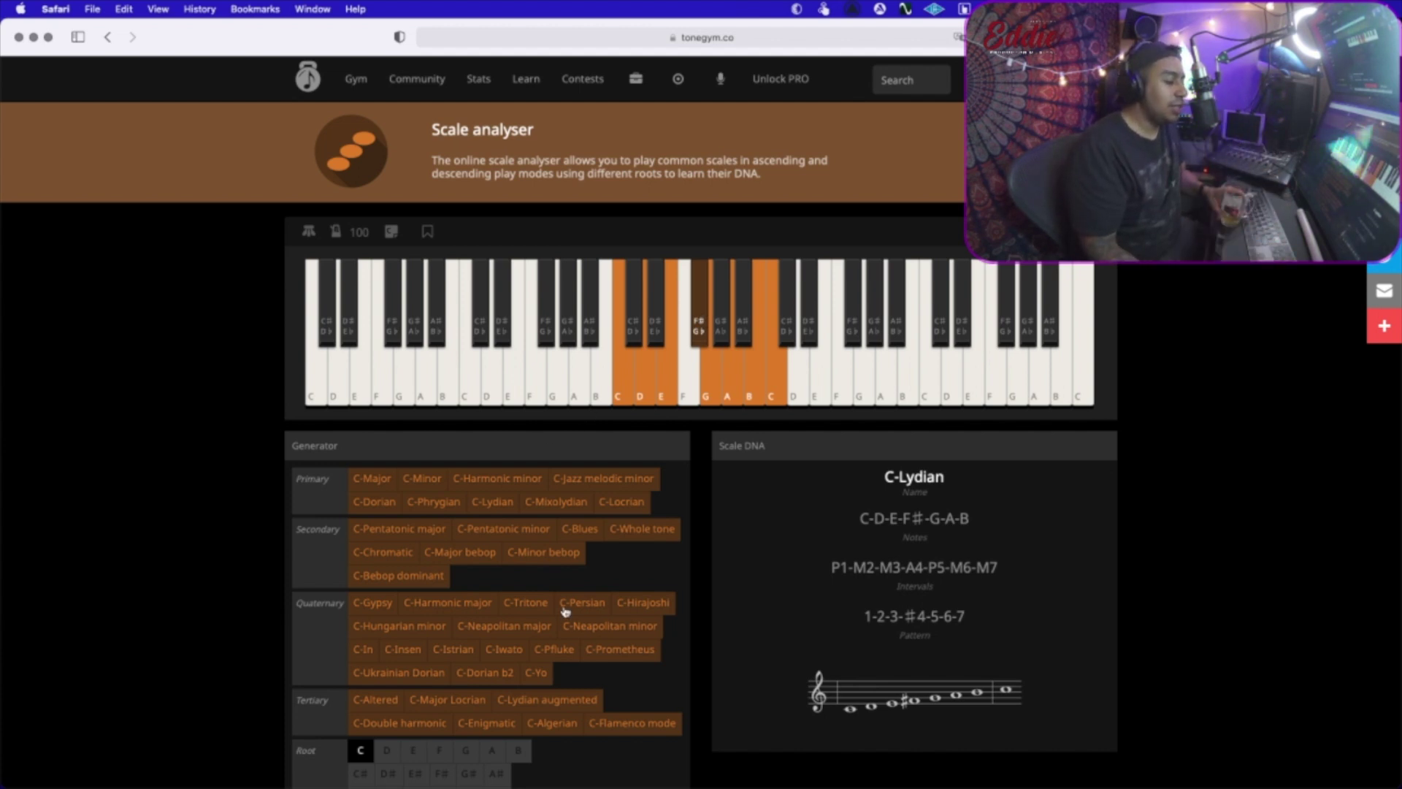
pyautogui.scroll(-2, 388, 577)
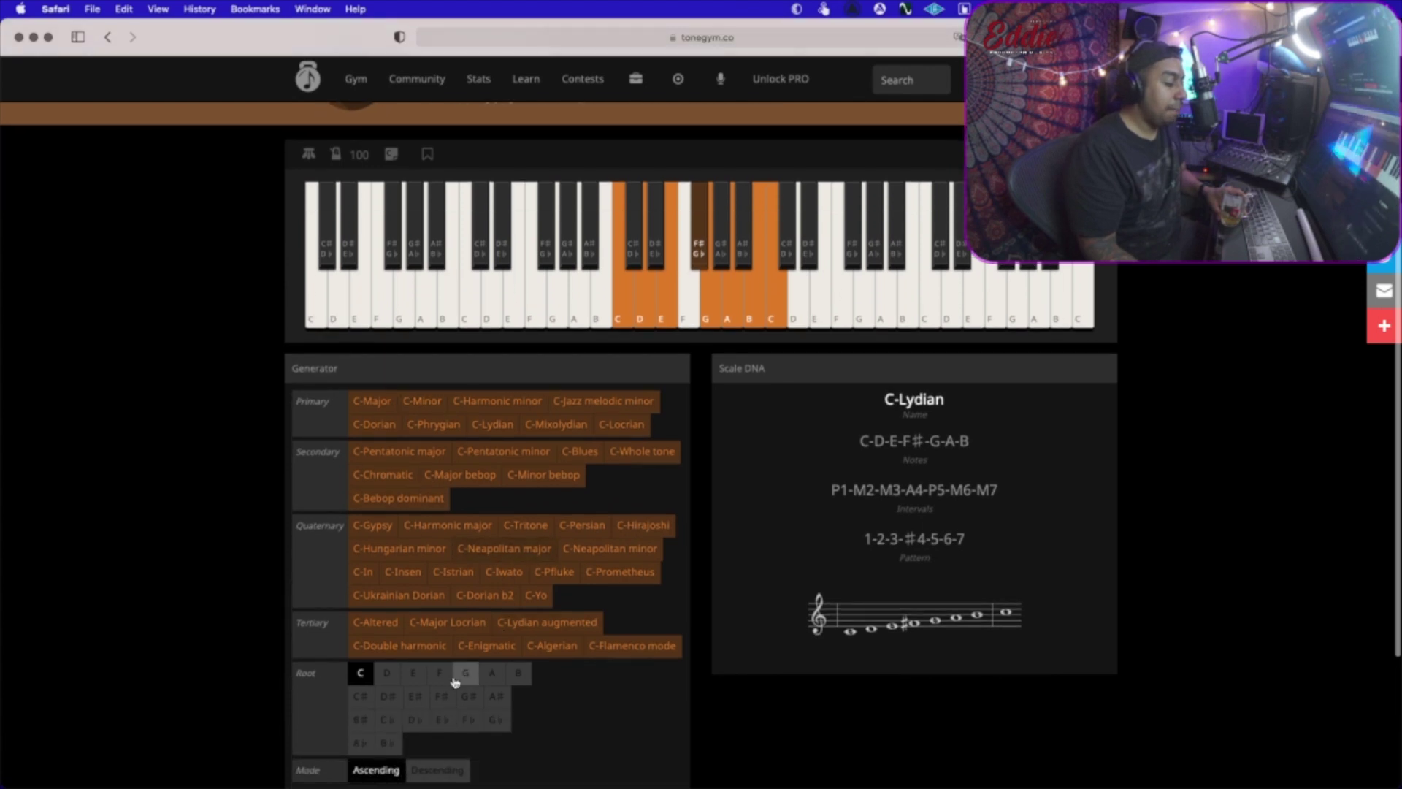
pyautogui.click(387, 673)
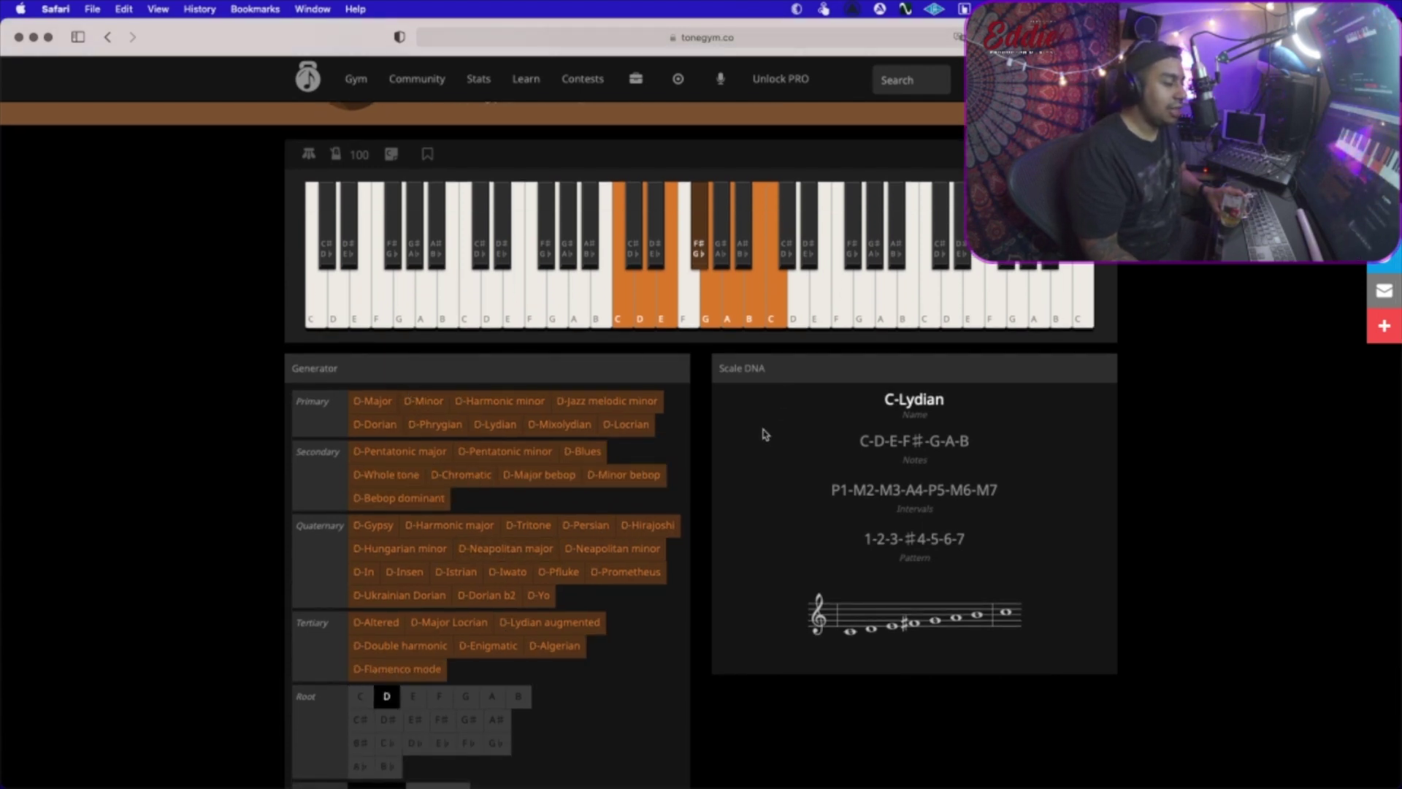
pyautogui.scroll(2, 764, 435)
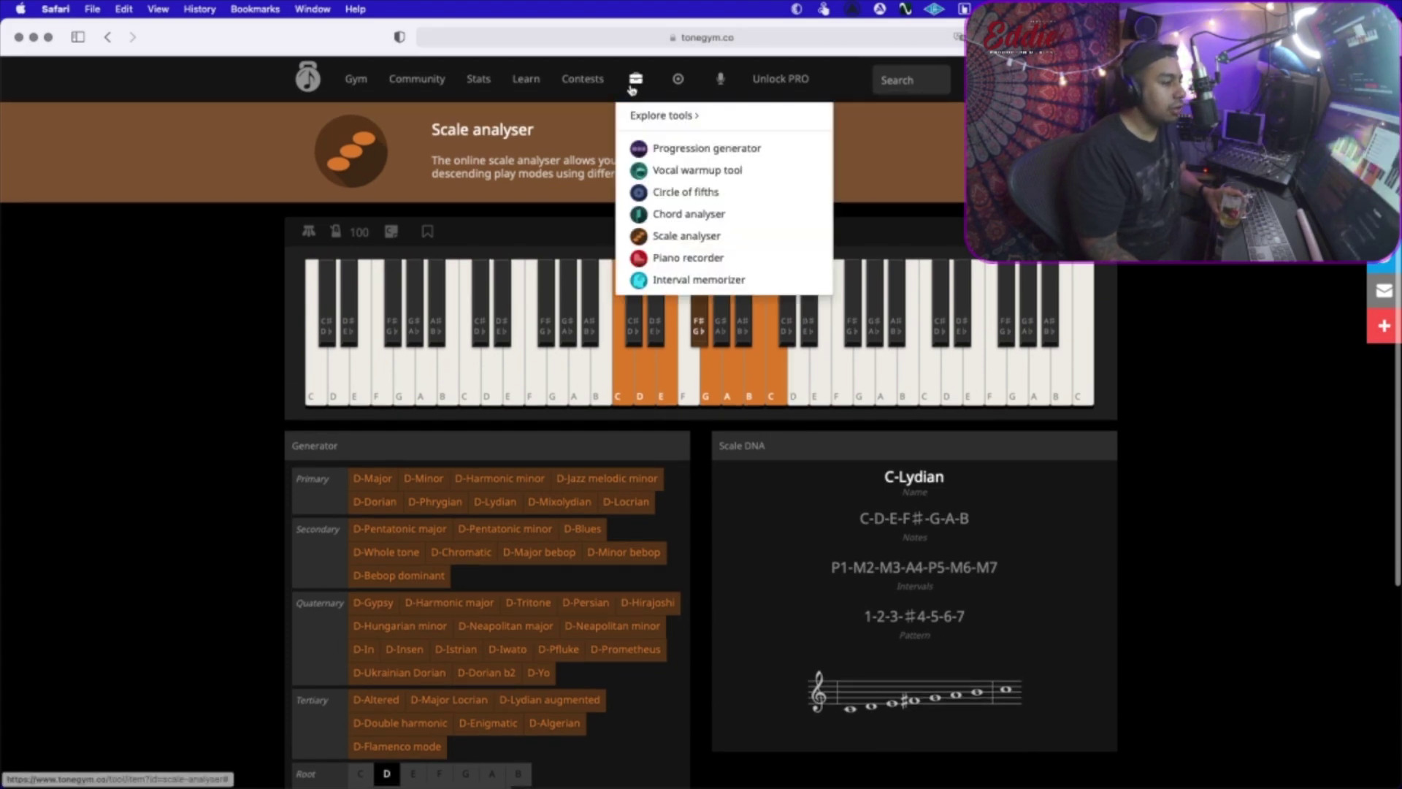
# Play several notes from D to A on the Piano recorder, then open the Interval memorizer.
pyautogui.click(751, 263)
pyautogui.click(488, 388)
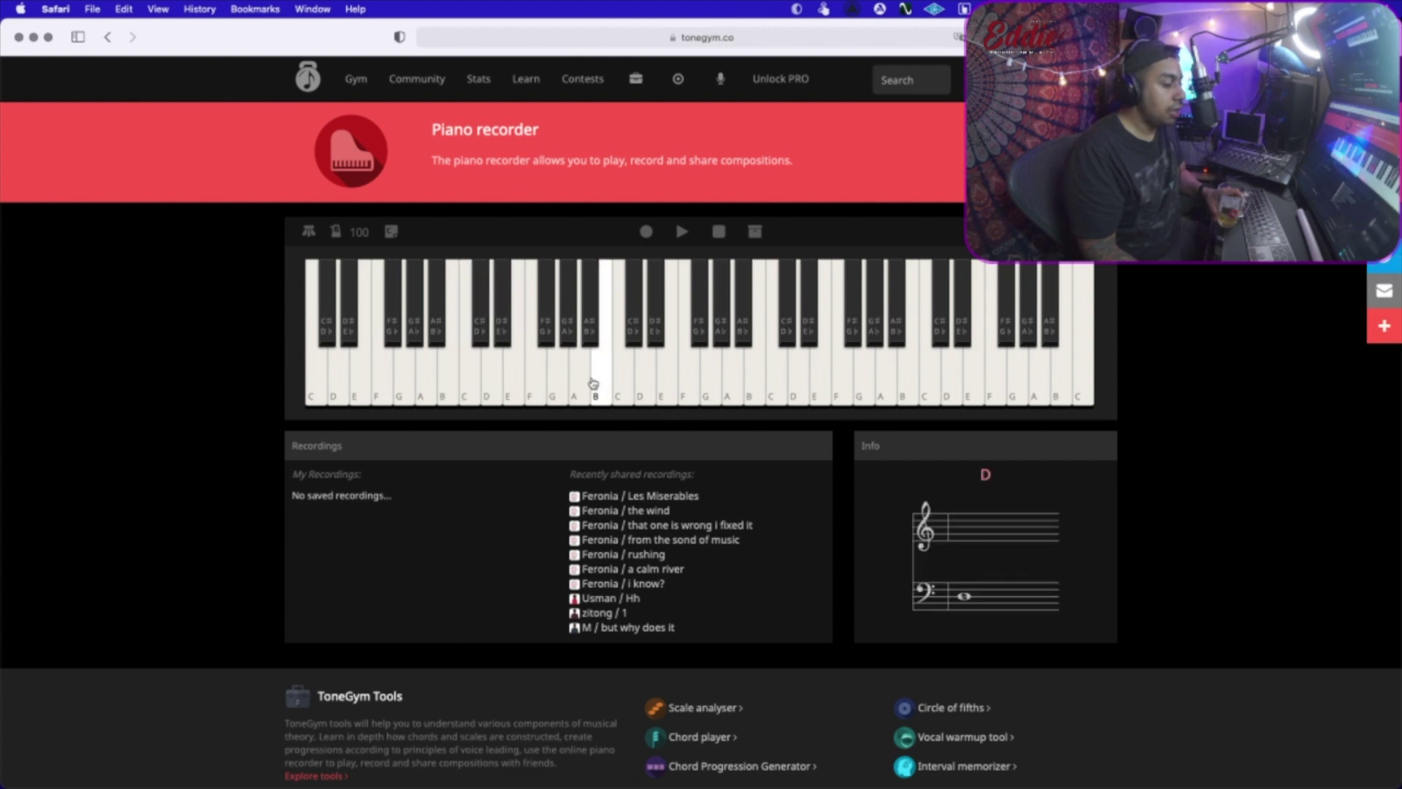
pyautogui.click(618, 387)
pyautogui.click(640, 387)
pyautogui.click(705, 388)
pyautogui.click(554, 392)
pyautogui.click(533, 391)
pyautogui.click(419, 395)
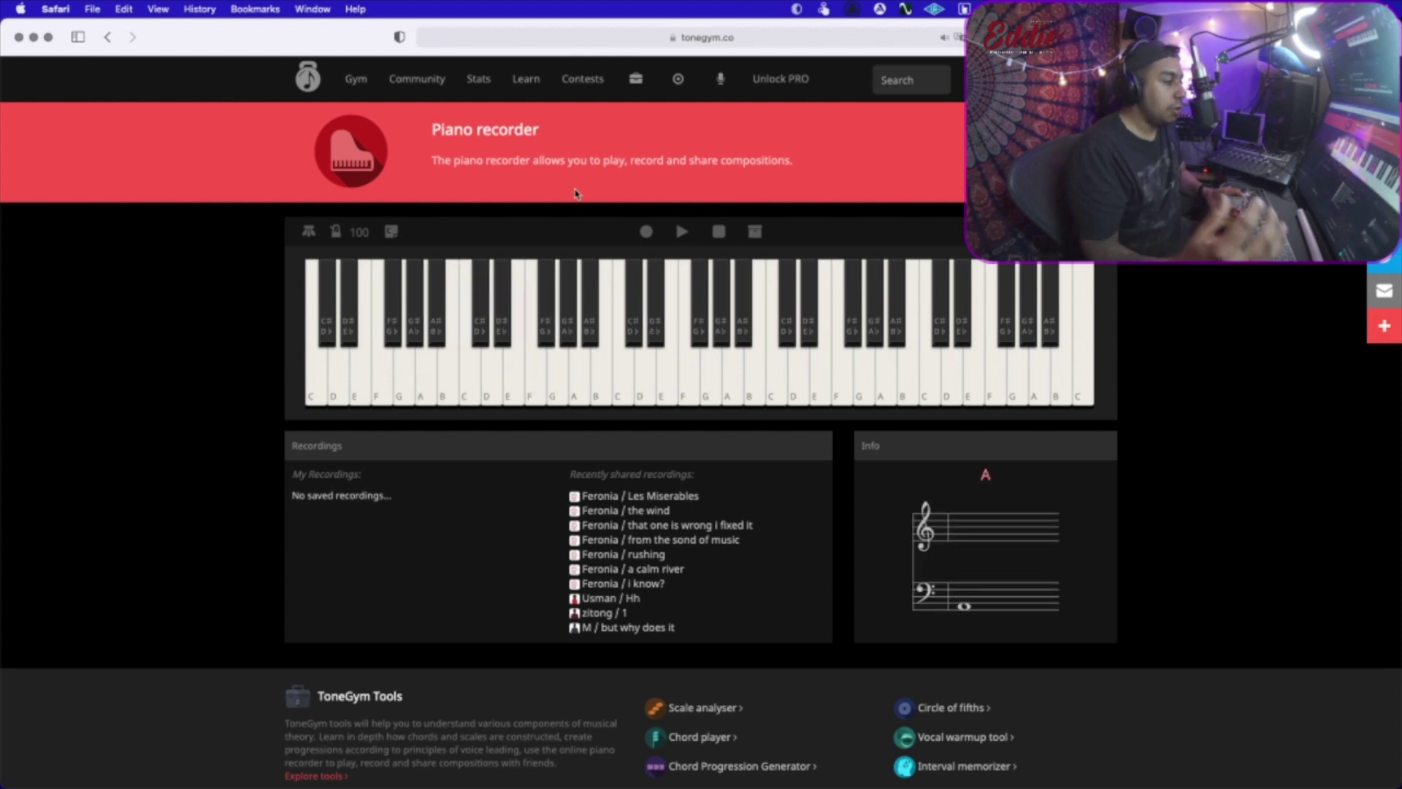
pyautogui.moveTo(636, 79)
pyautogui.click(718, 282)
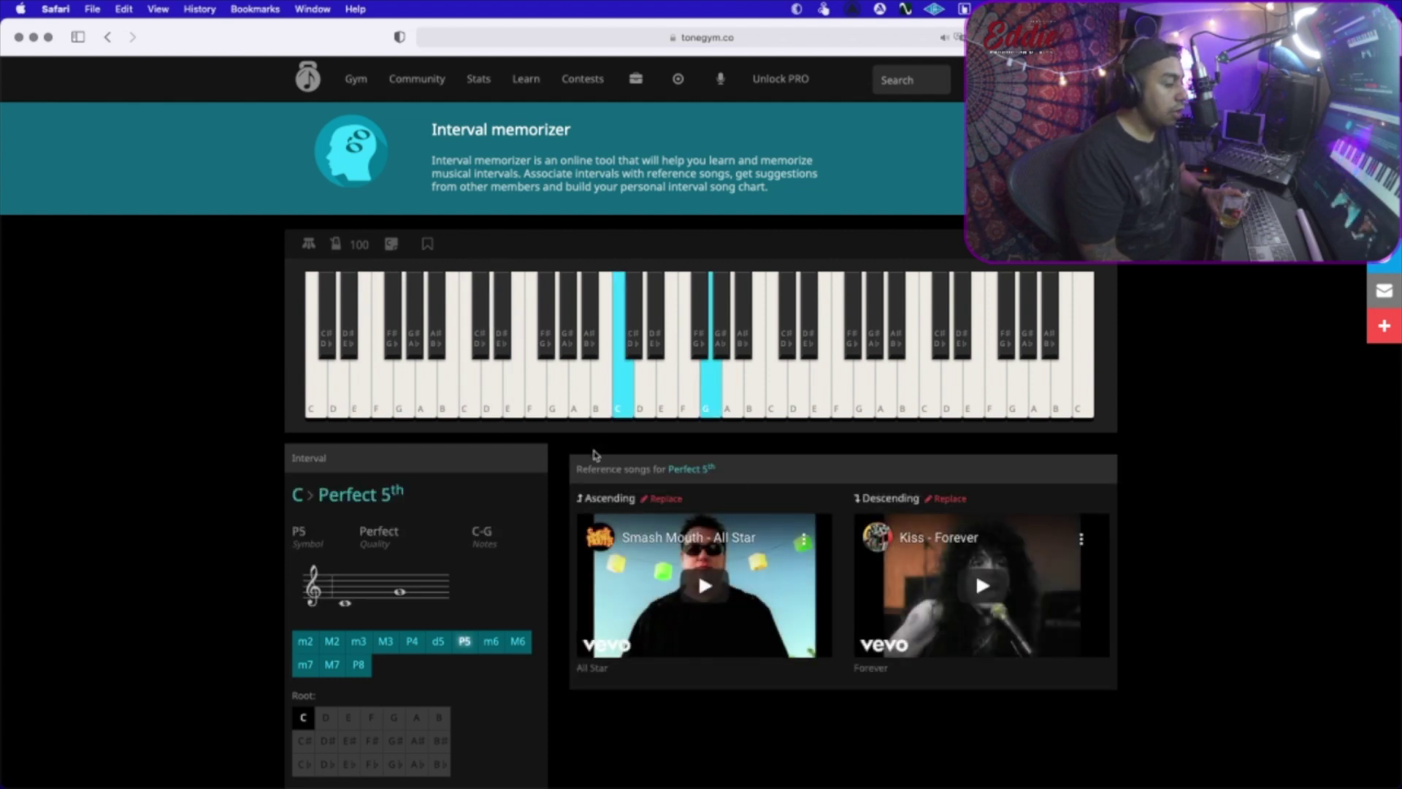
# Briefly play, then pause, the ascending Perfect 5th reference song.
pyautogui.scroll(-1, 378, 471)
pyautogui.scroll(1, 325, 487)
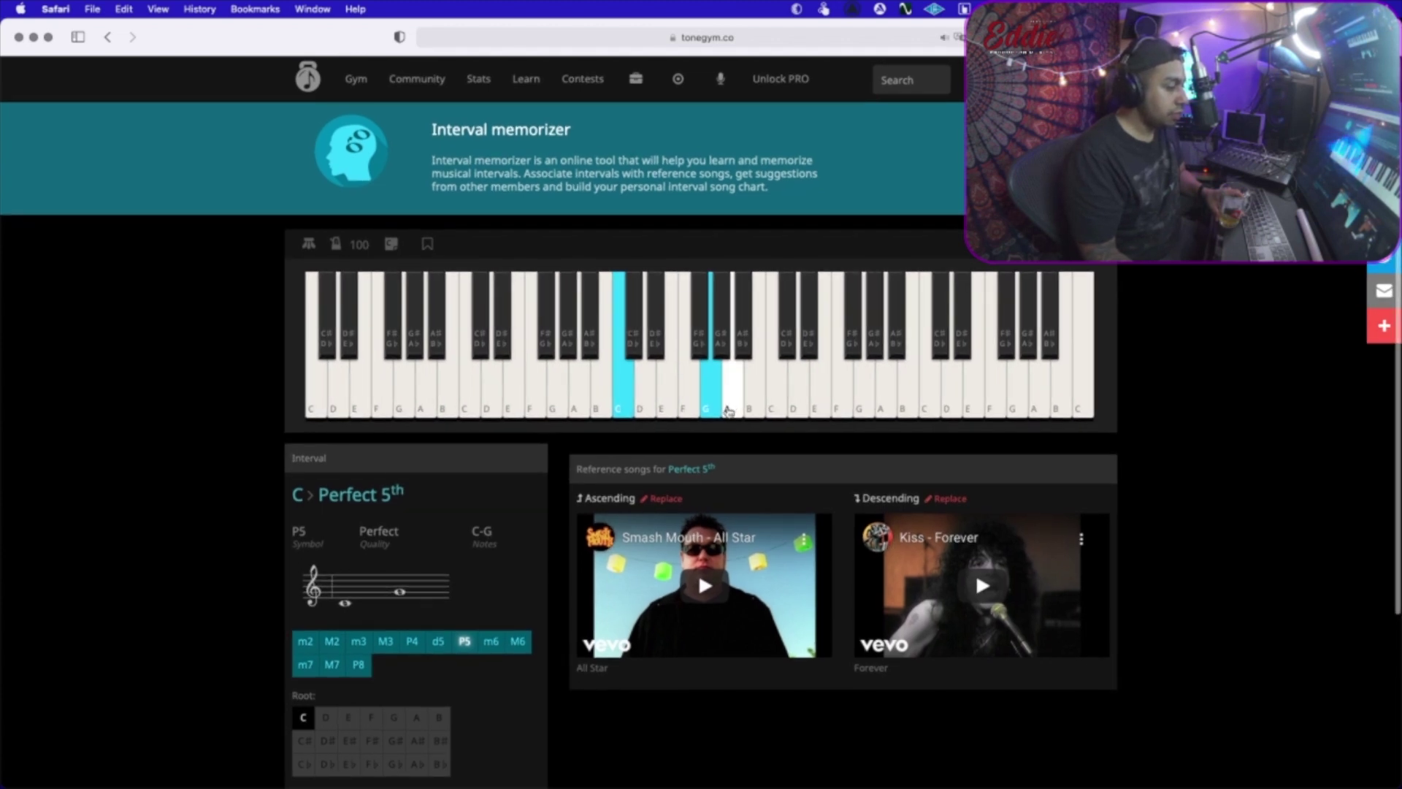
pyautogui.scroll(-2, 701, 547)
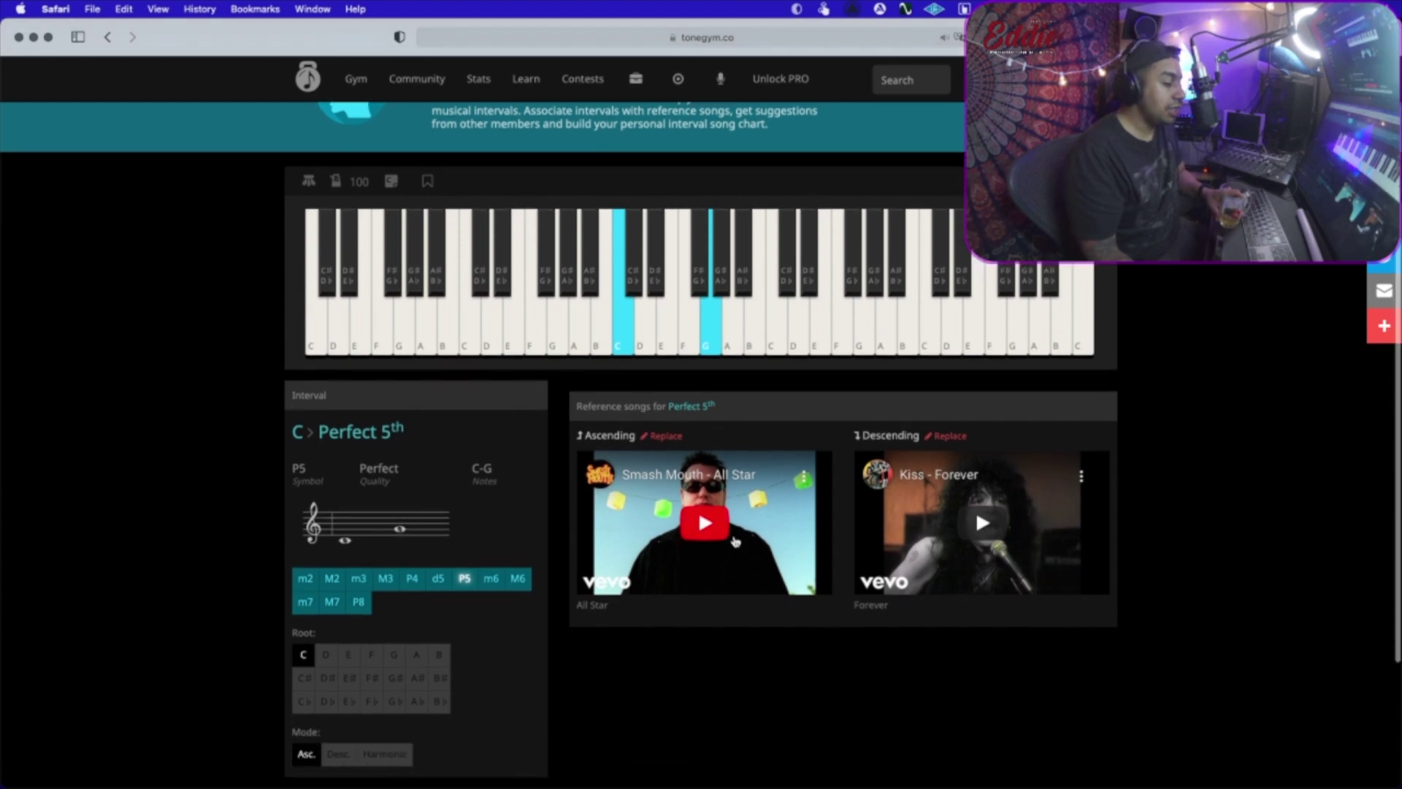
pyautogui.click(701, 518)
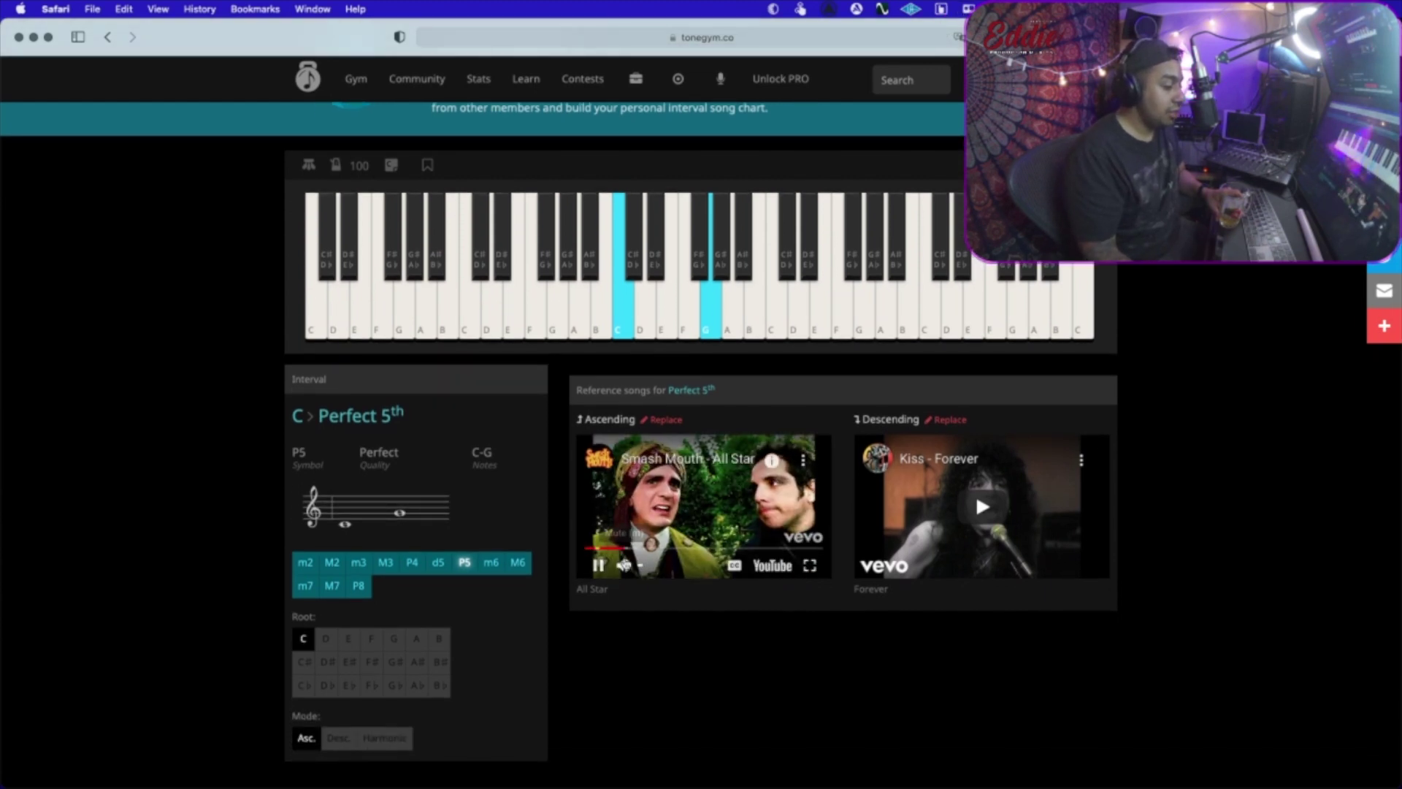
pyautogui.press('space')
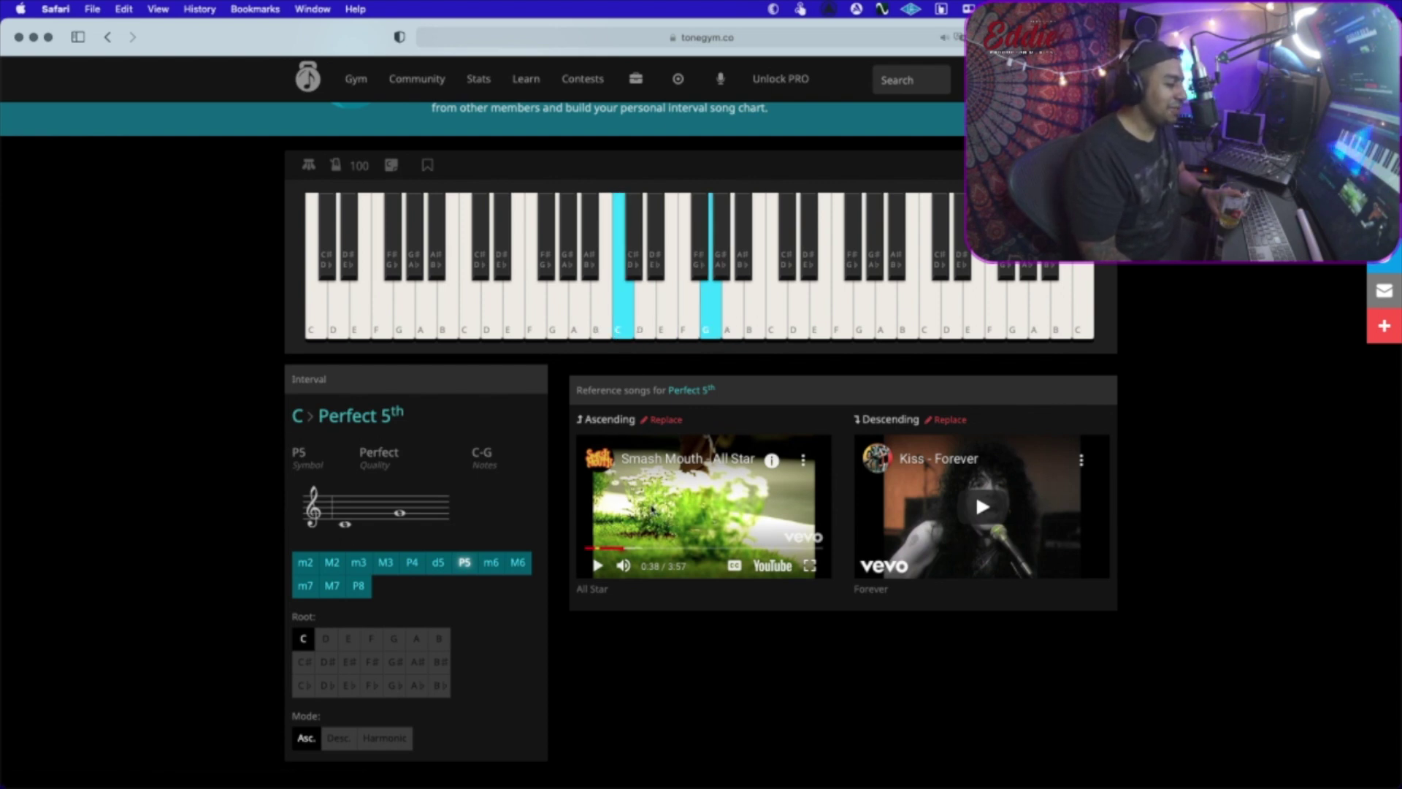
# Play the descending Kiss – Forever reference song, then pause, resume and pause it again.
pyautogui.scroll(-1, 621, 333)
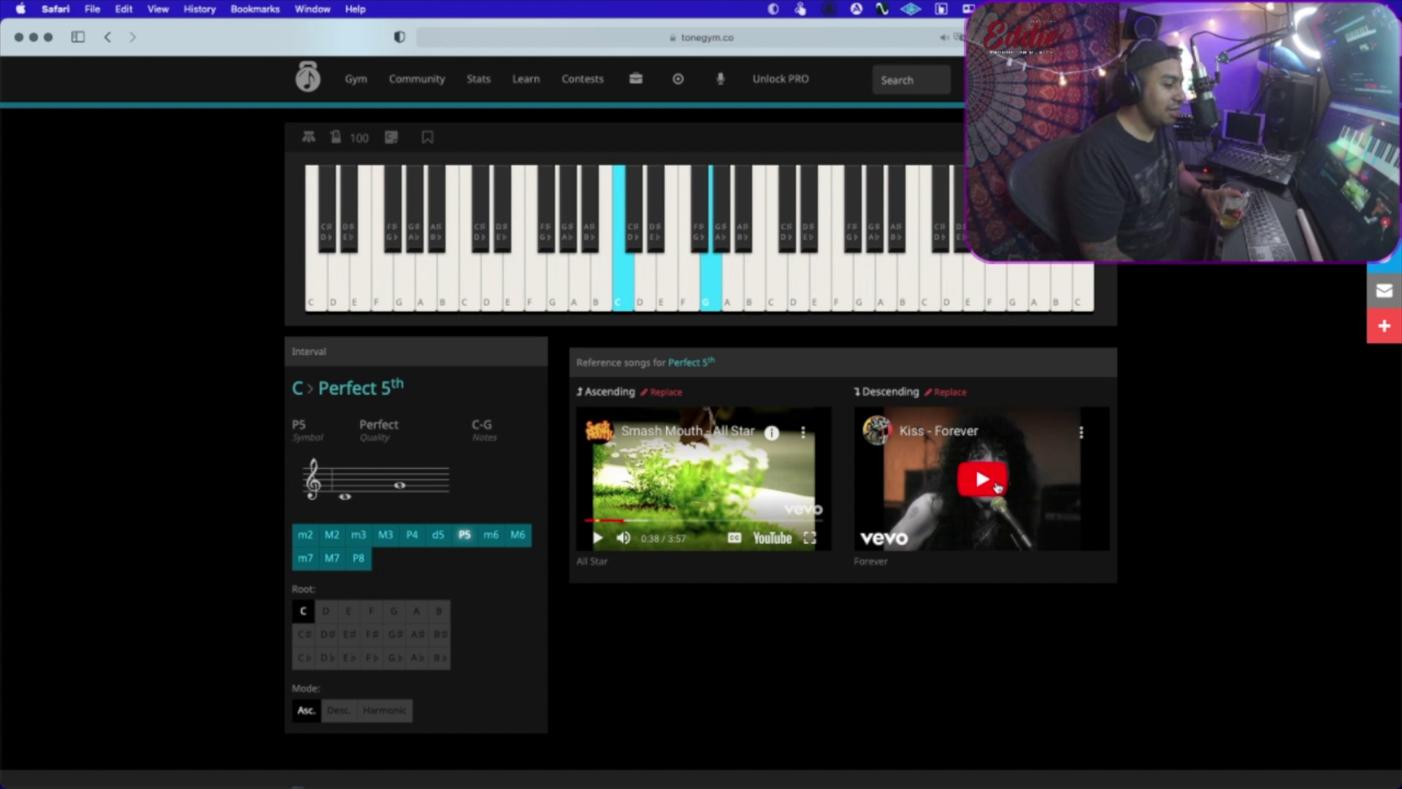
pyautogui.click(968, 507)
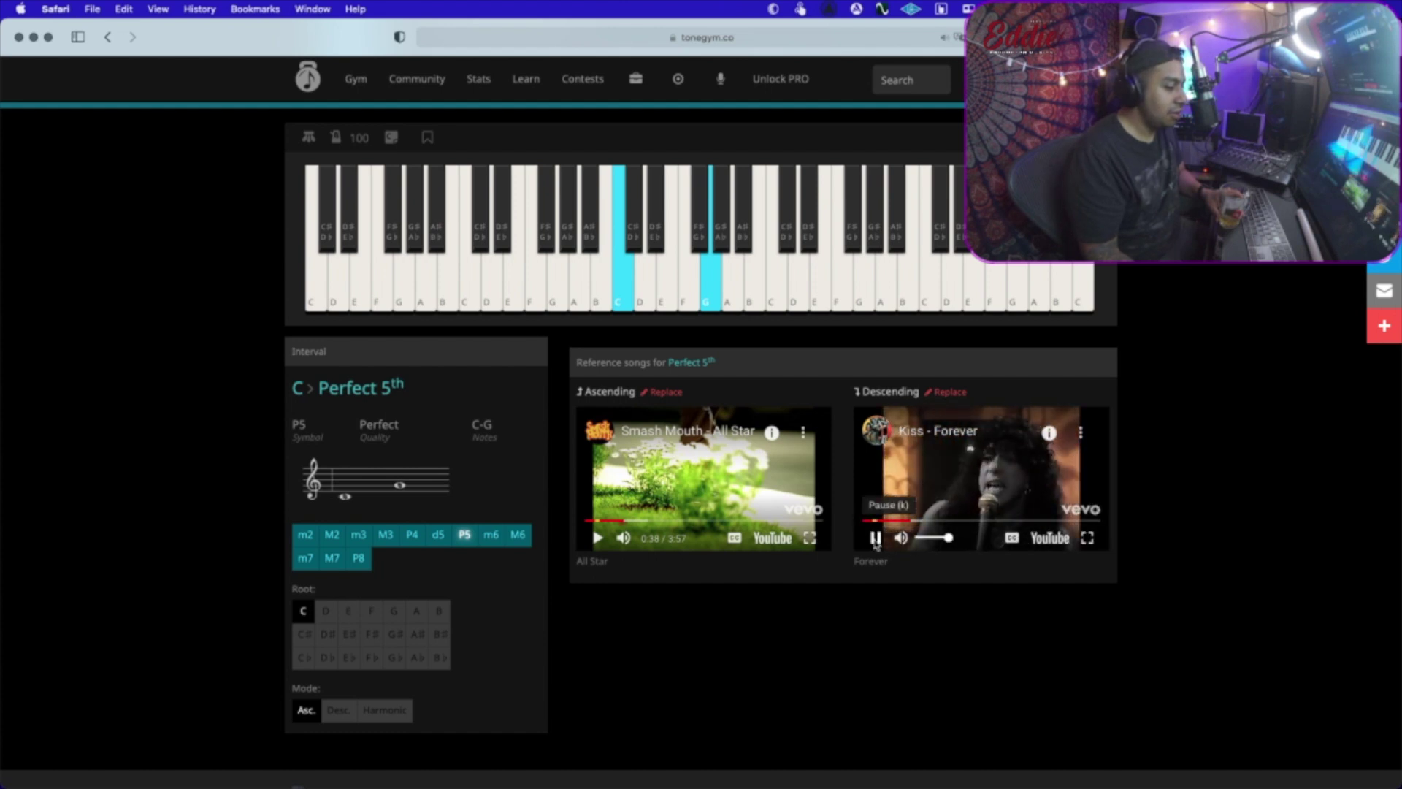
pyautogui.click(876, 539)
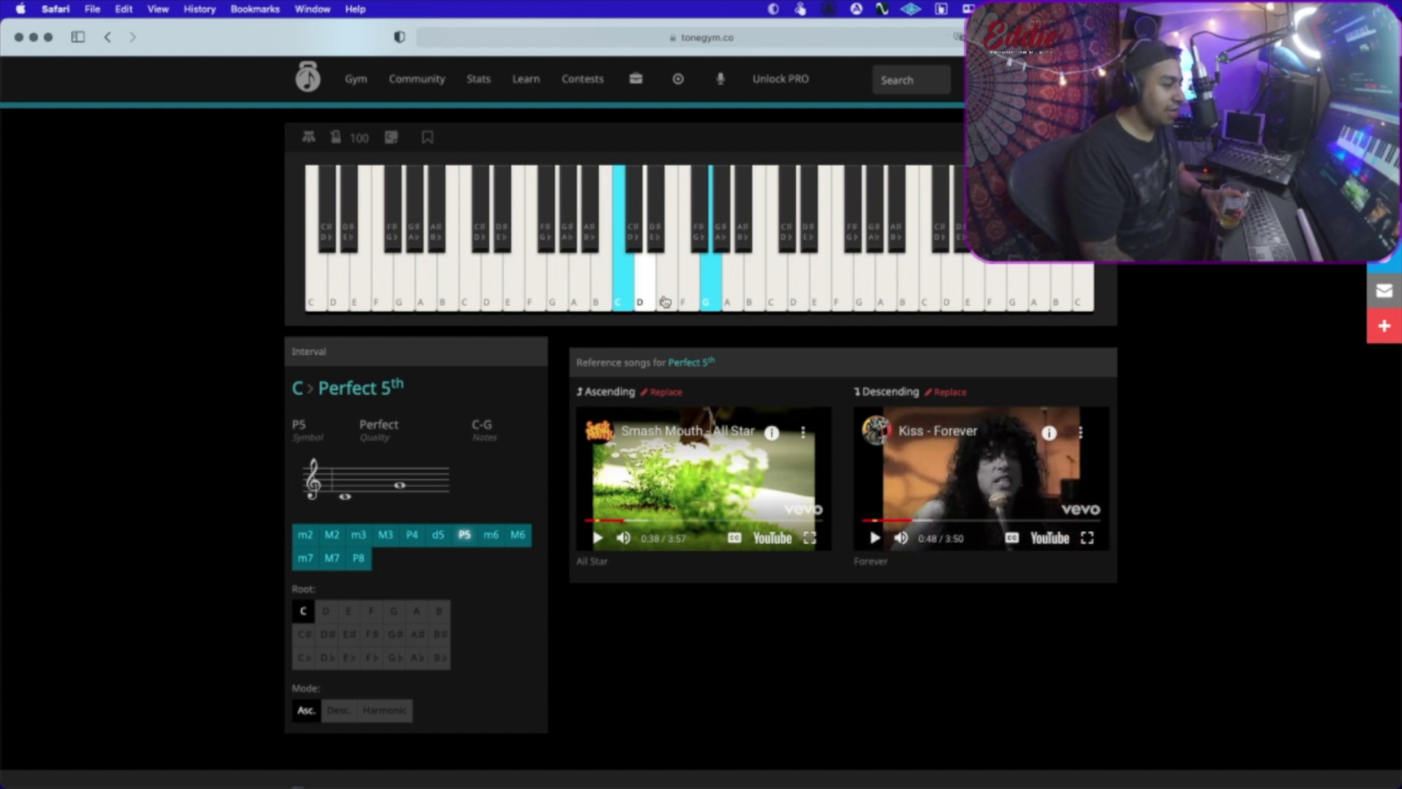
pyautogui.click(875, 538)
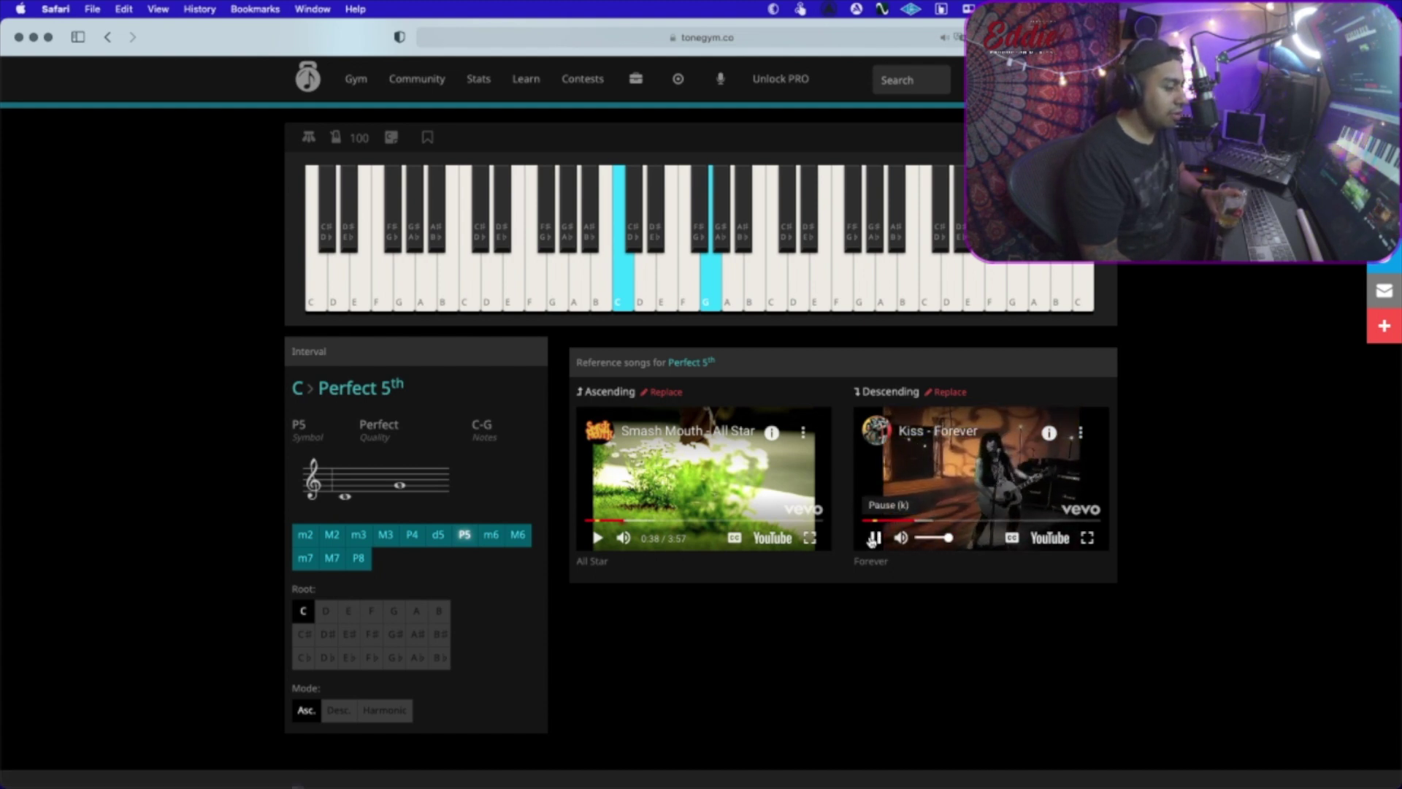
pyautogui.click(875, 538)
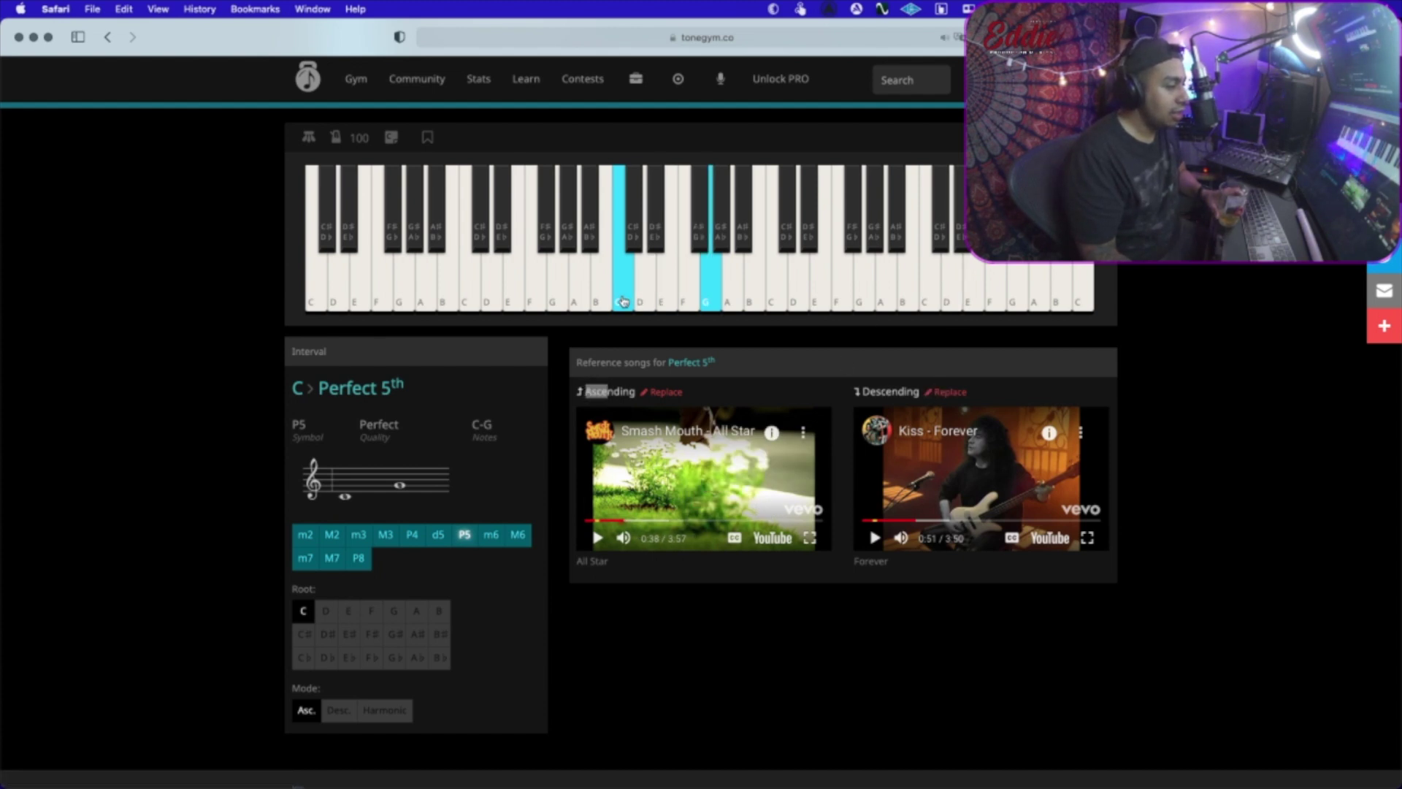
# Play the C and G notes, then switch the interval to a Perfect 4th.
pyautogui.click(644, 292)
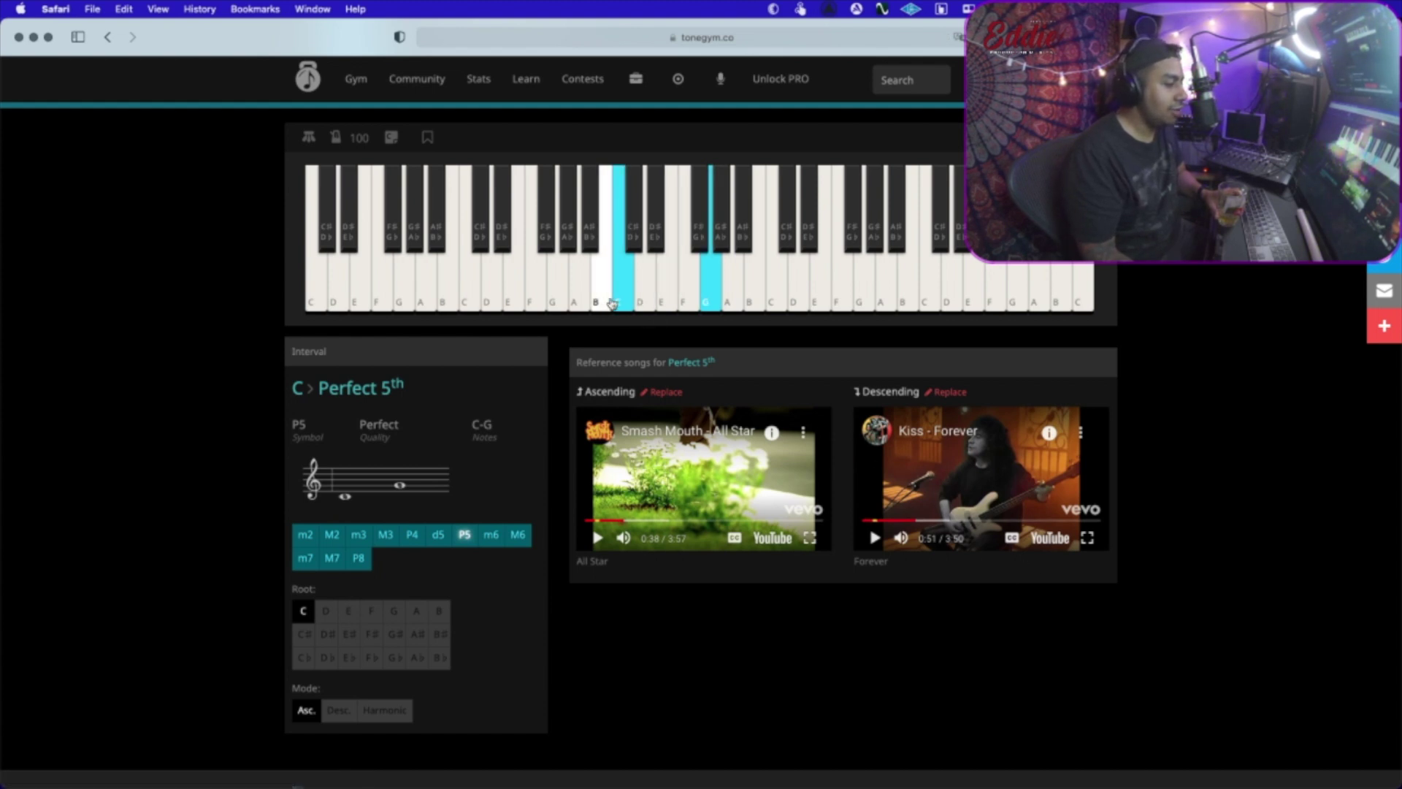
pyautogui.click(714, 292)
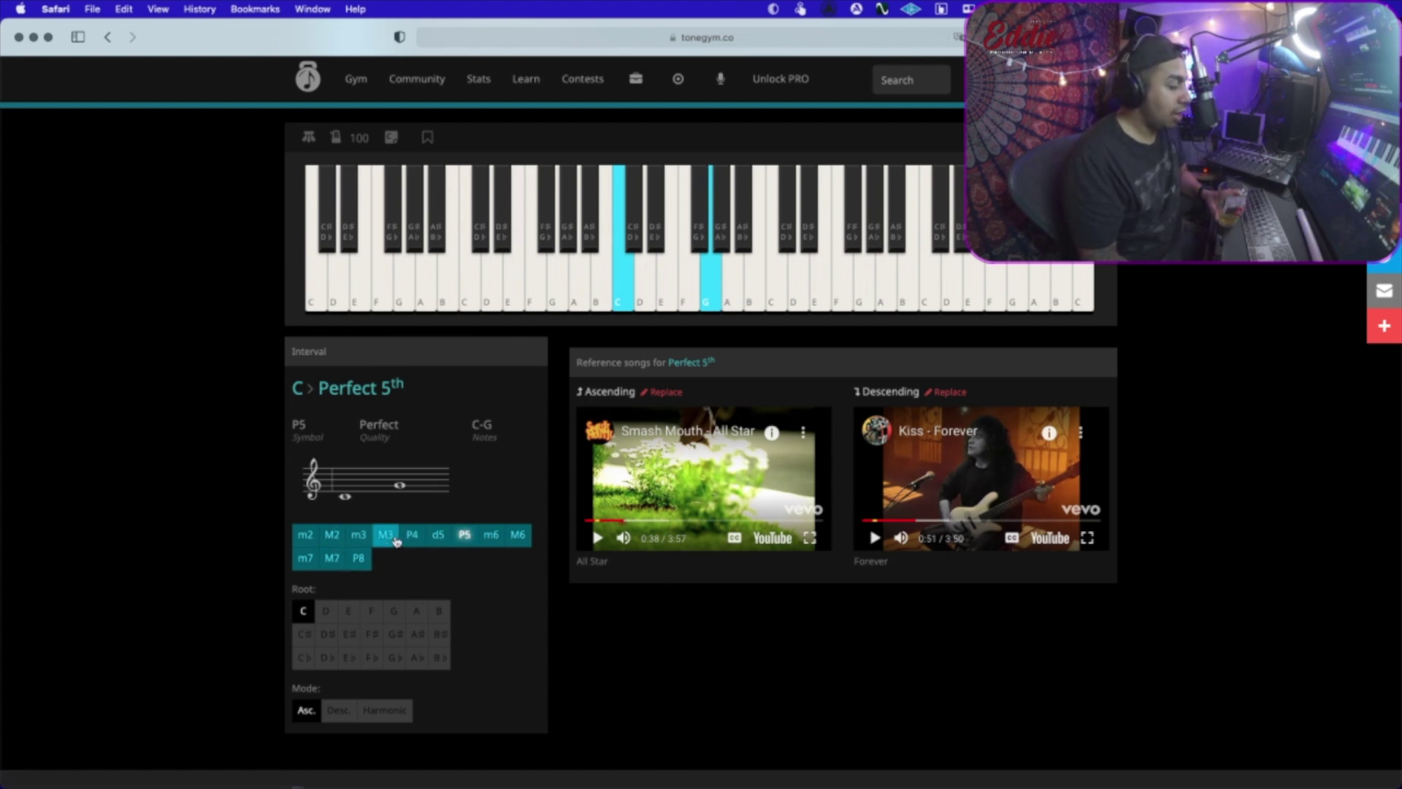
pyautogui.click(410, 536)
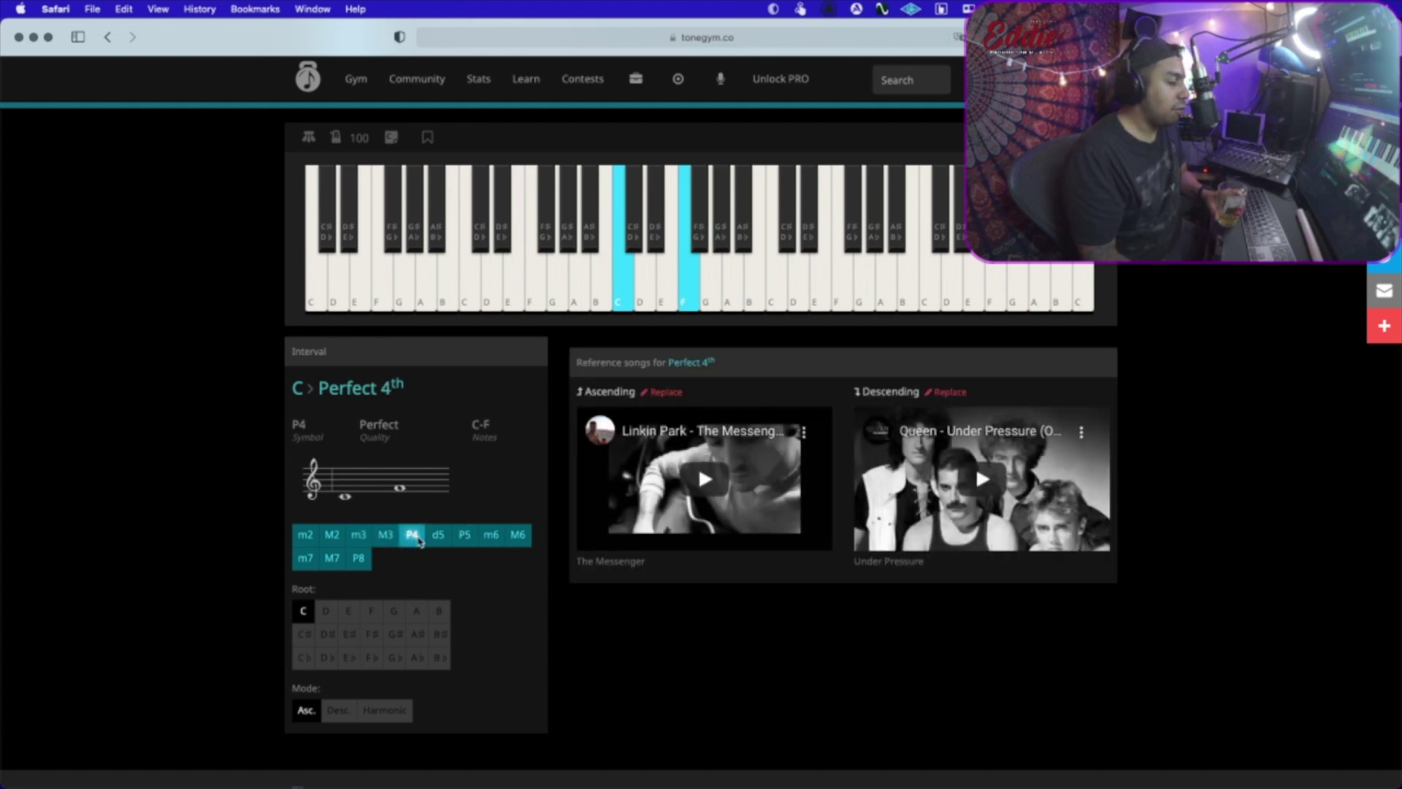
# Play the Perfect 4th notes C and F.
pyautogui.click(626, 292)
pyautogui.click(690, 287)
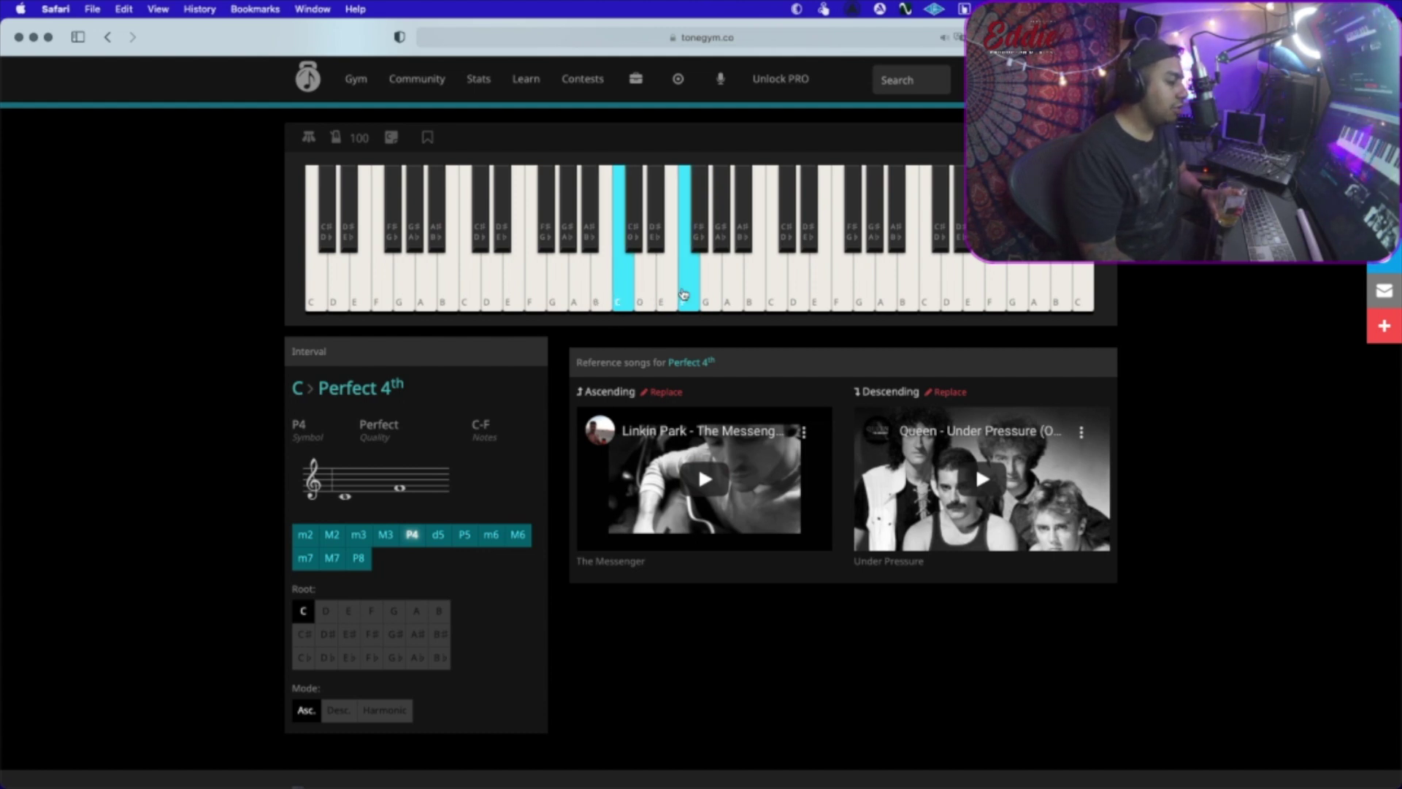
pyautogui.scroll(-1, 703, 482)
# Play The Messenger ascending reference song with several pauses, then view other ascending Perfect 4th songs.
pyautogui.click(703, 482)
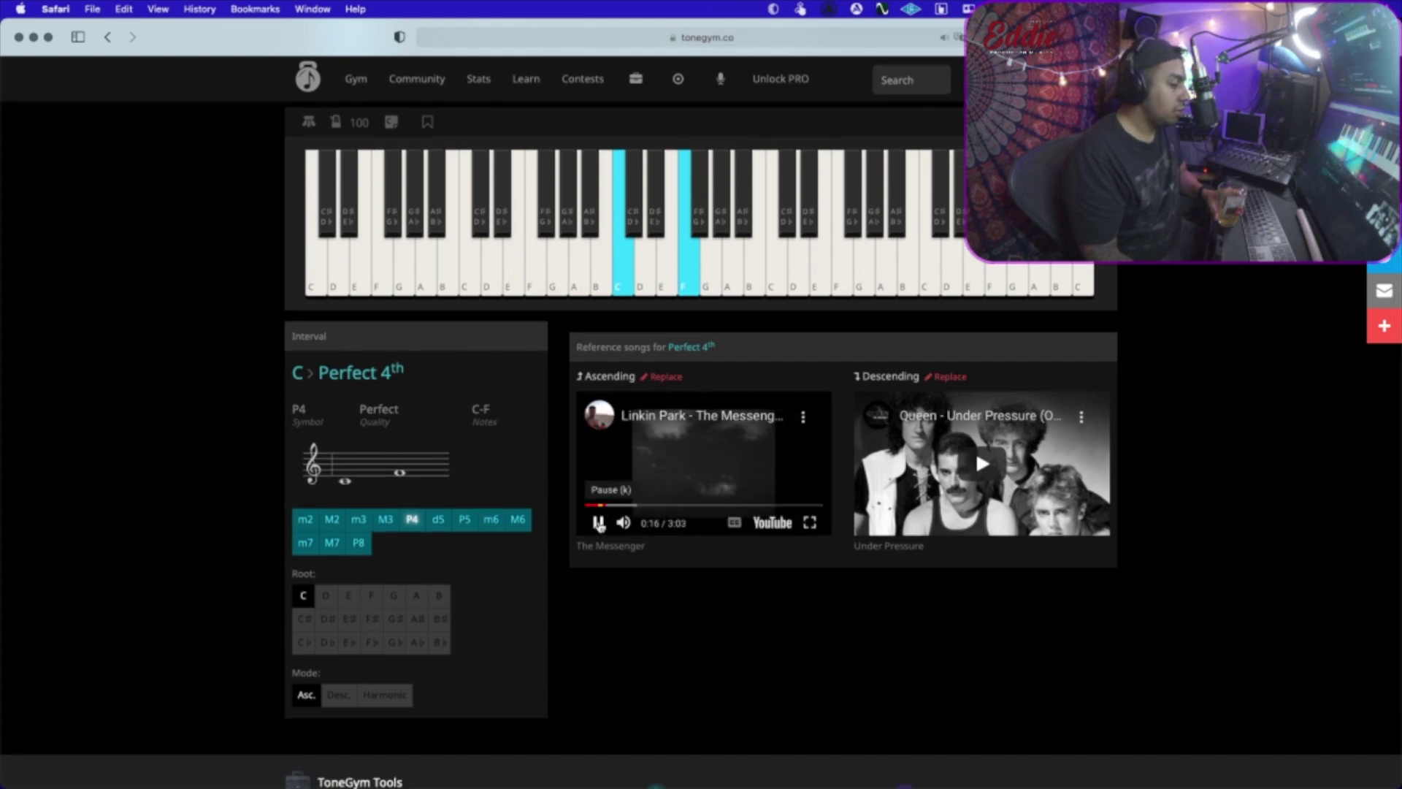
pyautogui.click(599, 523)
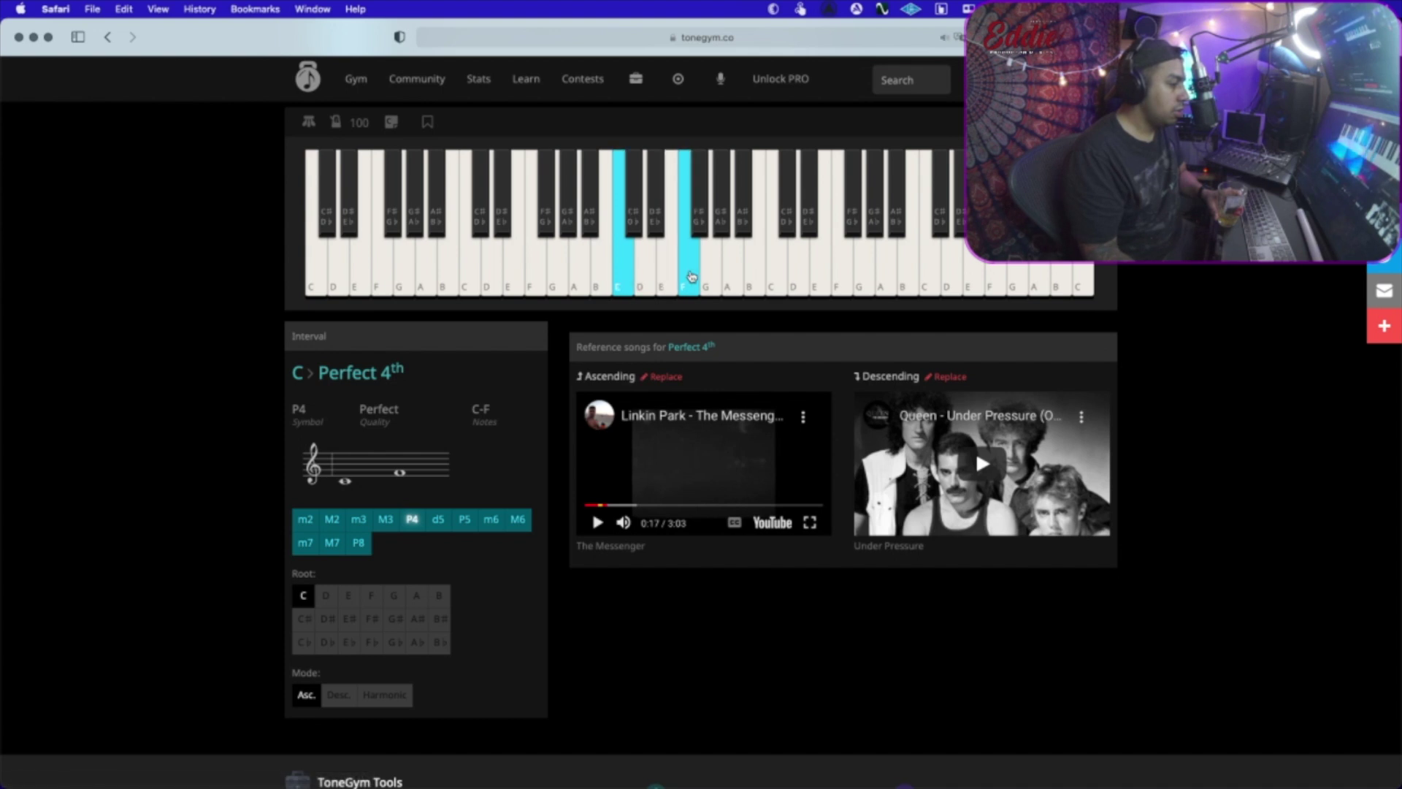
pyautogui.click(597, 522)
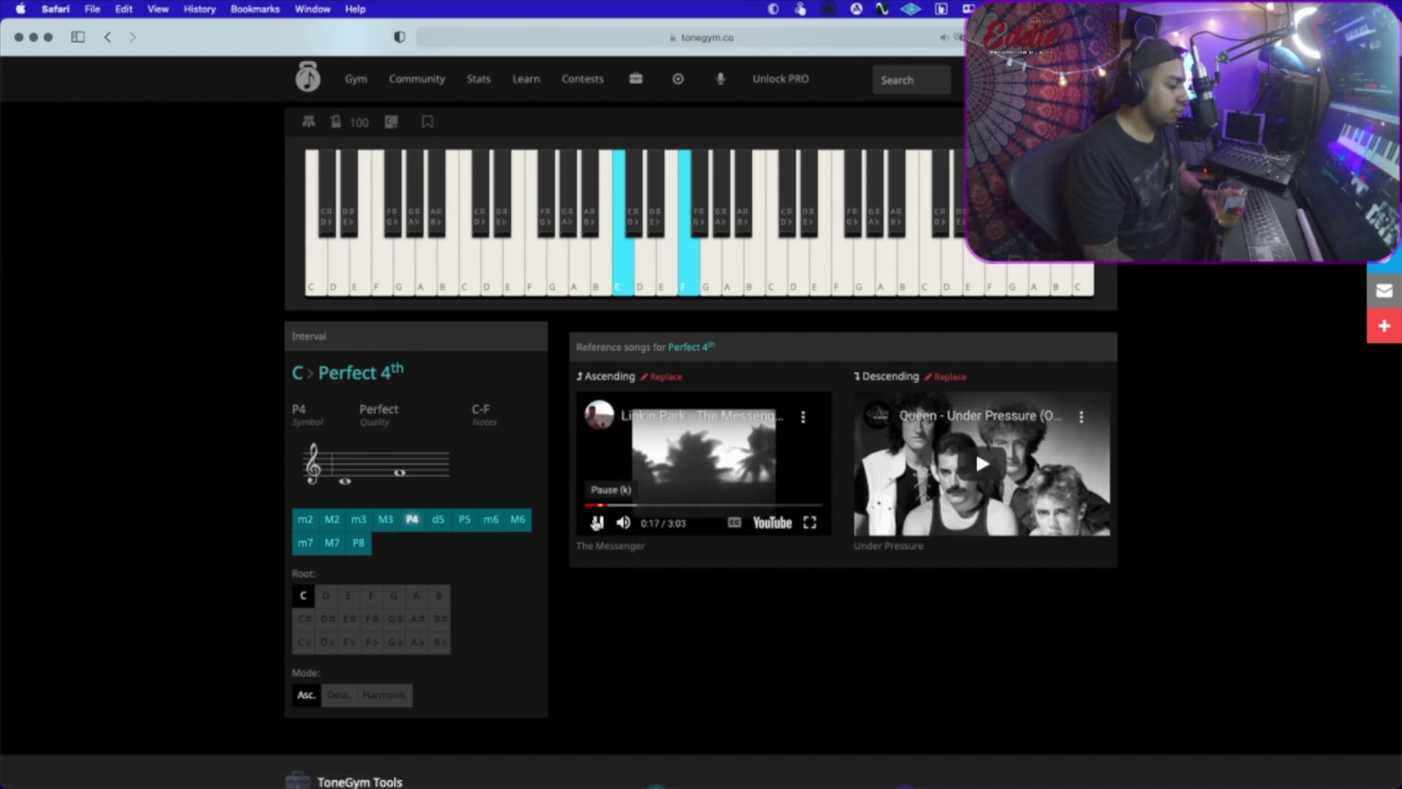
pyautogui.click(597, 523)
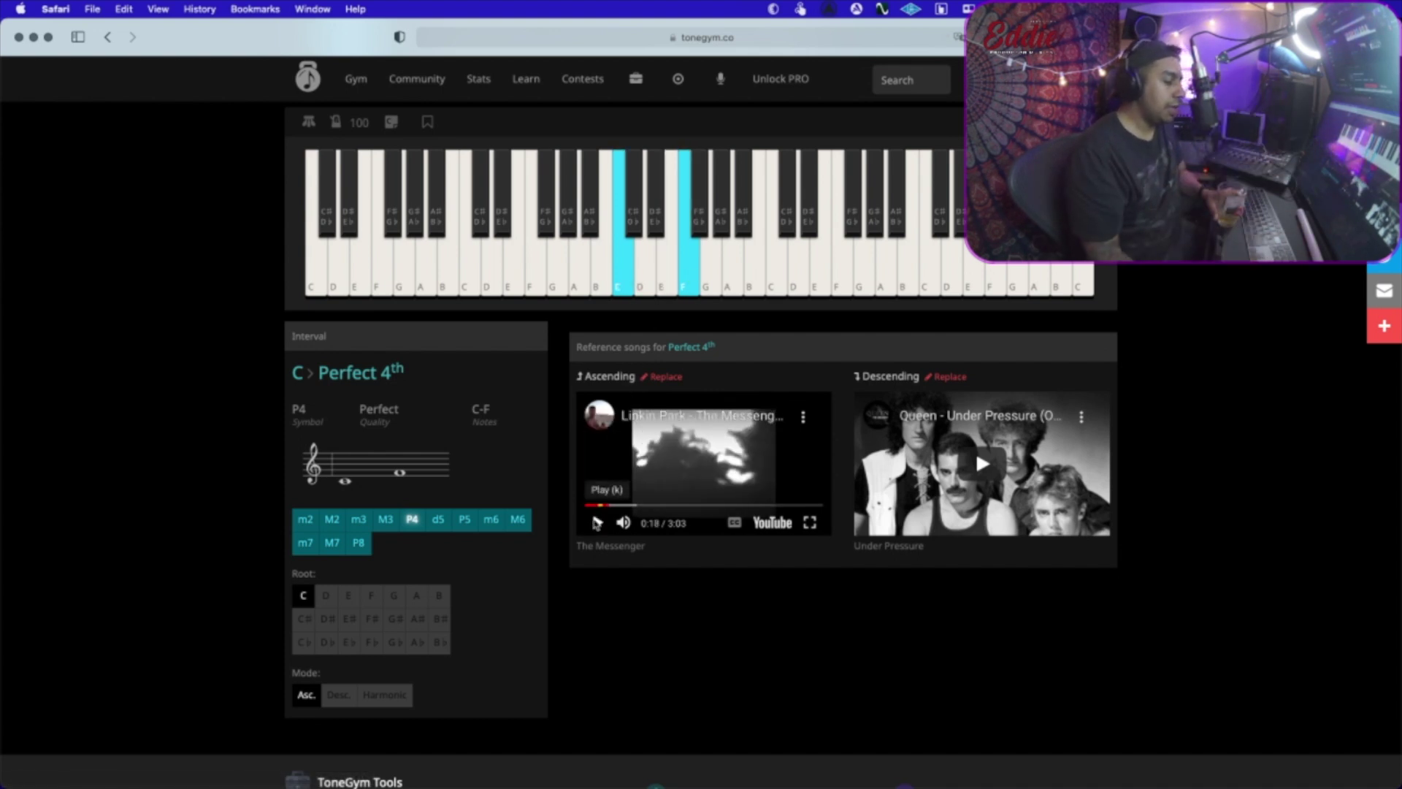
pyautogui.click(596, 523)
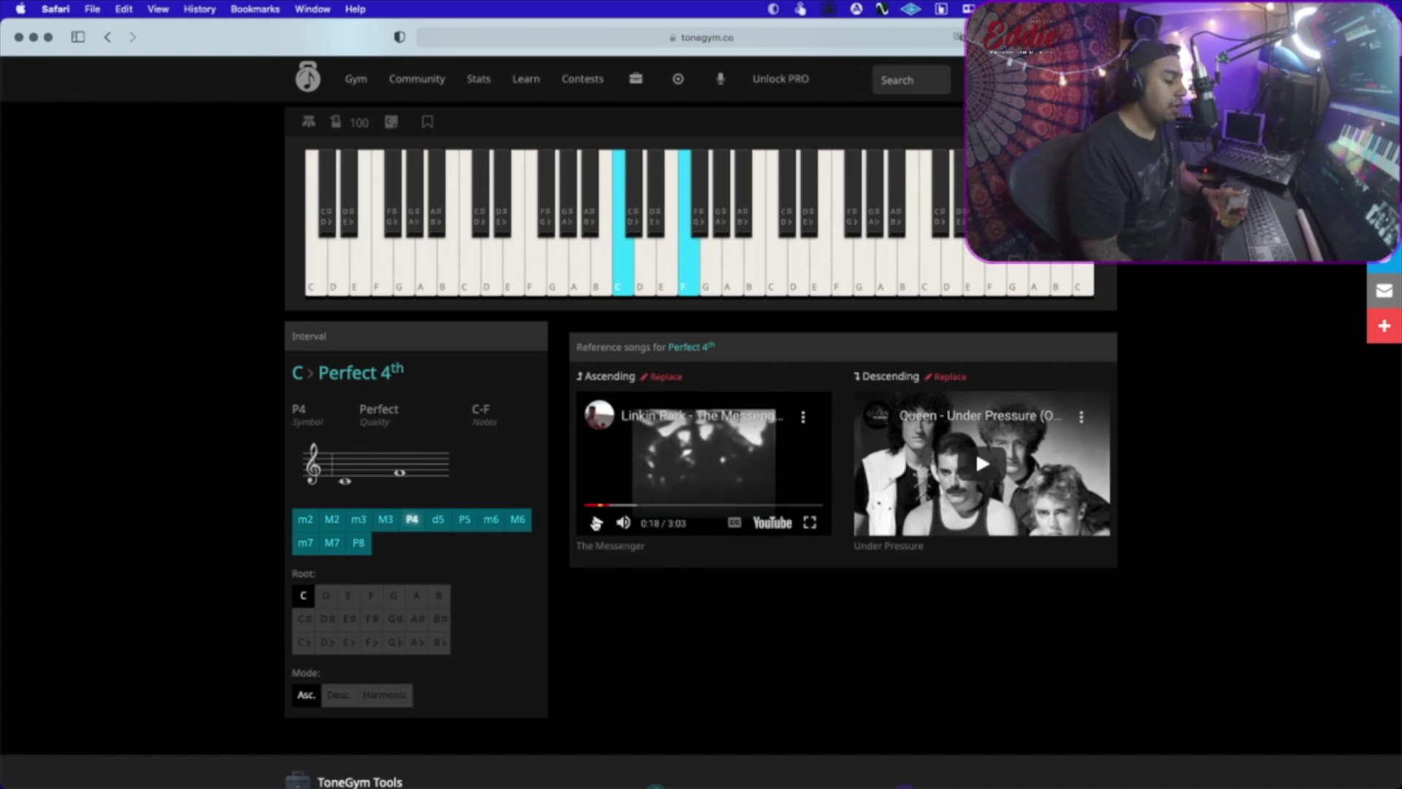
pyautogui.scroll(-3, 967, 439)
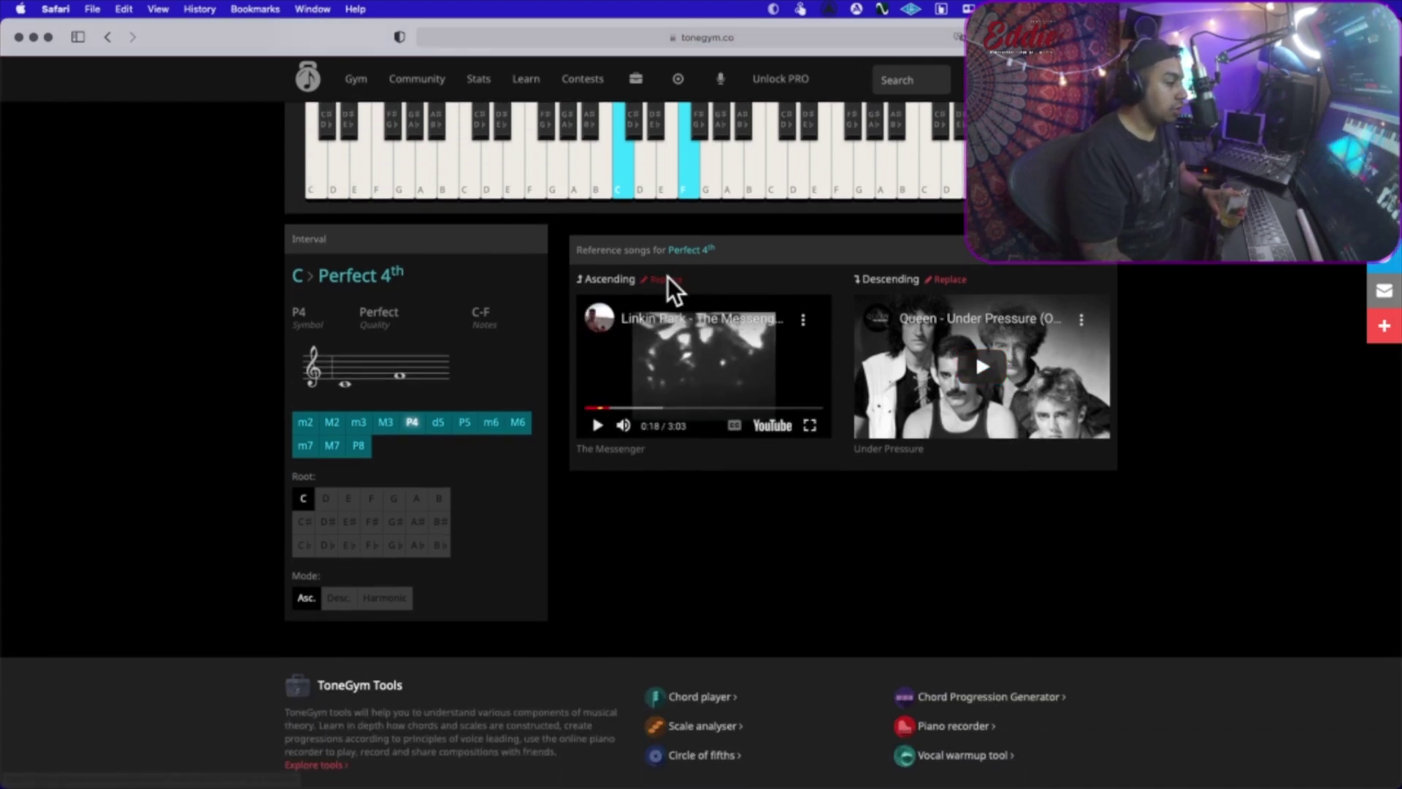
pyautogui.click(668, 279)
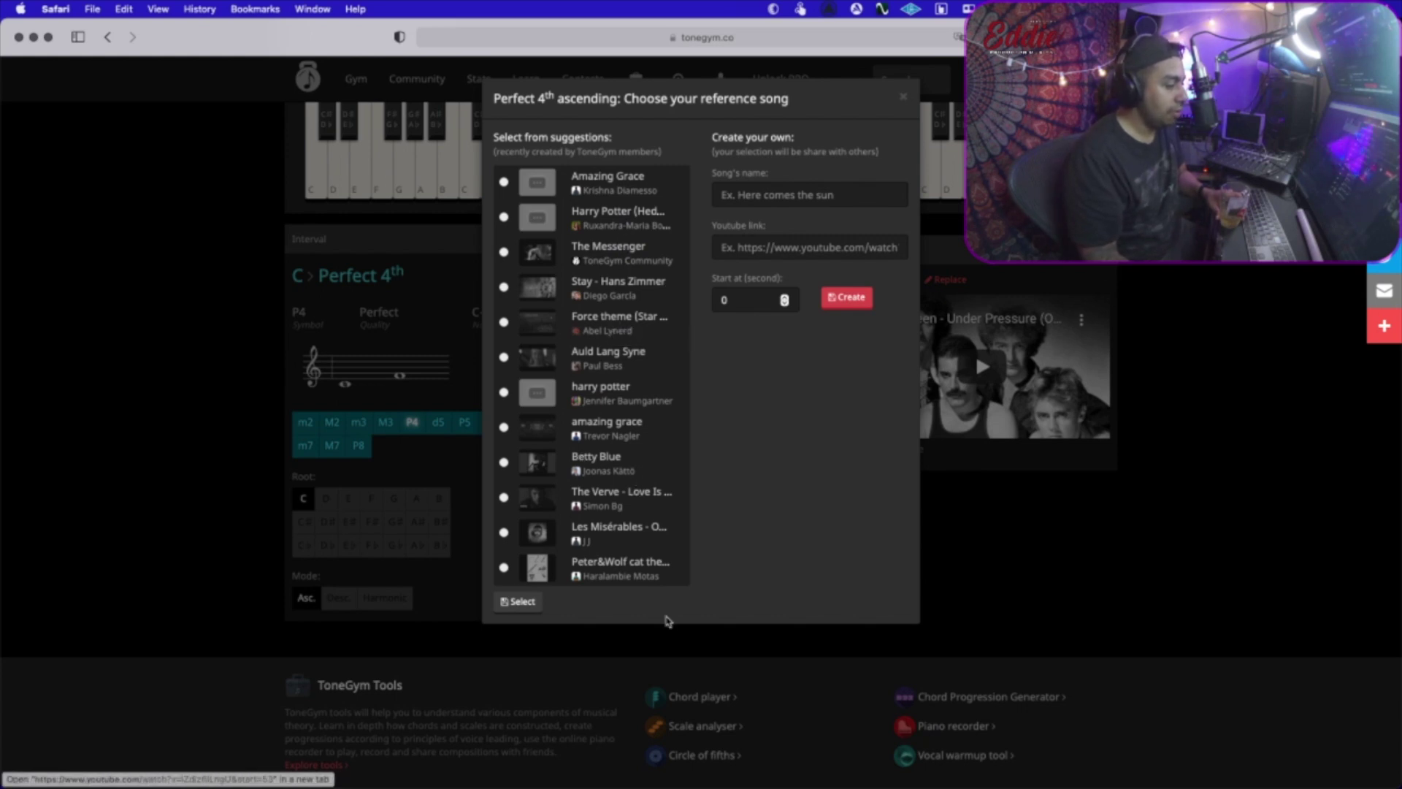
pyautogui.click(662, 694)
pyautogui.scroll(5, 647, 86)
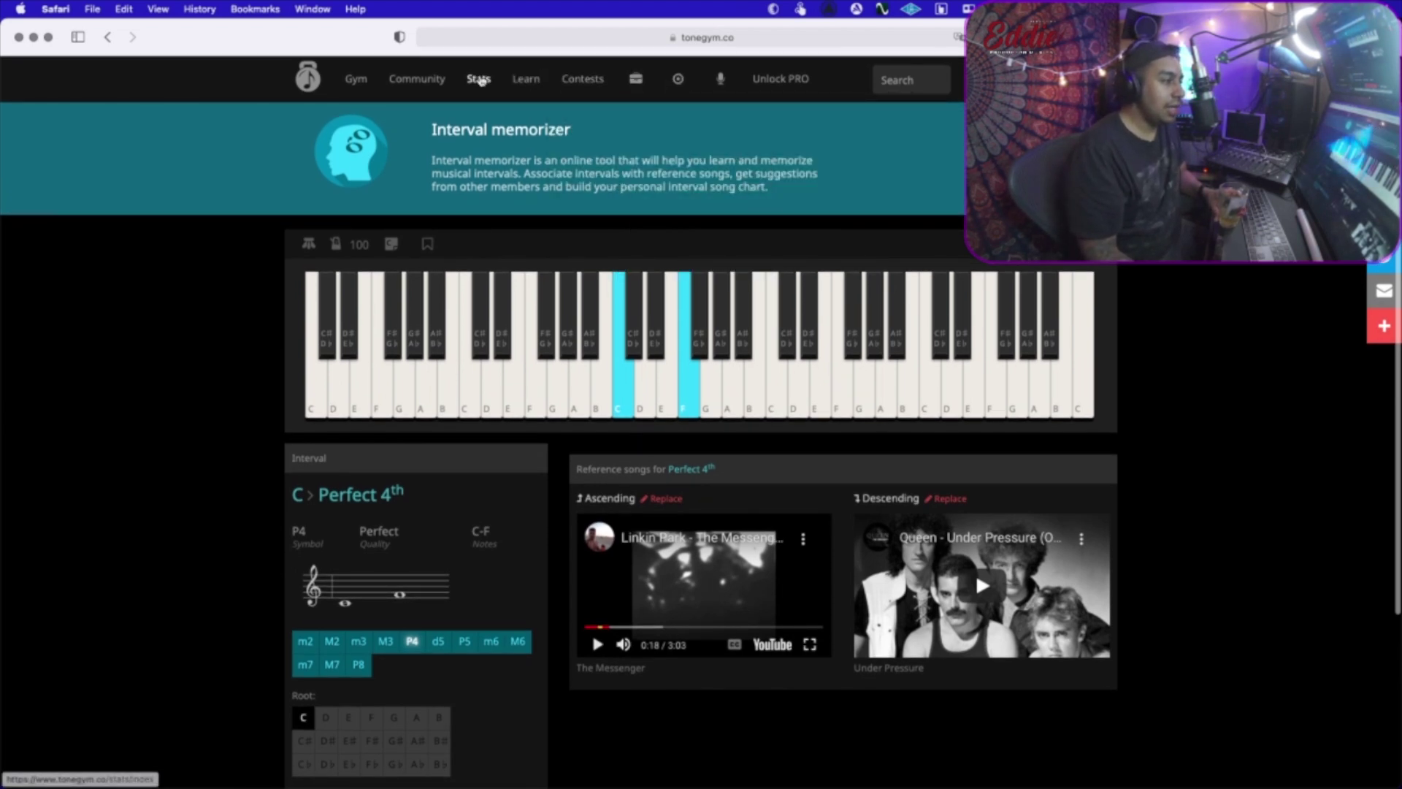
# Open Music Theory Basics from Learn and scroll its nine topics, Clefs through Chords.
pyautogui.click(526, 79)
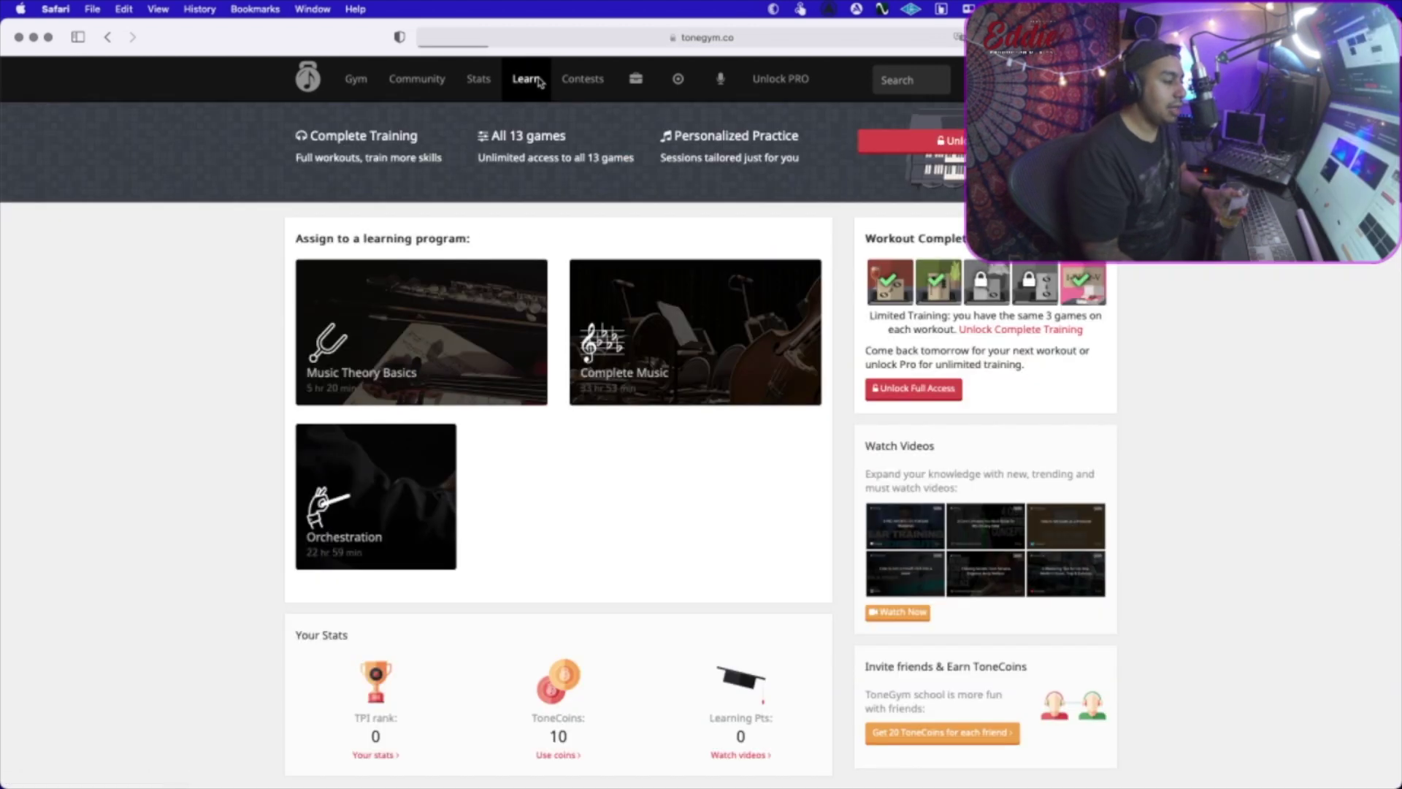
pyautogui.click(441, 304)
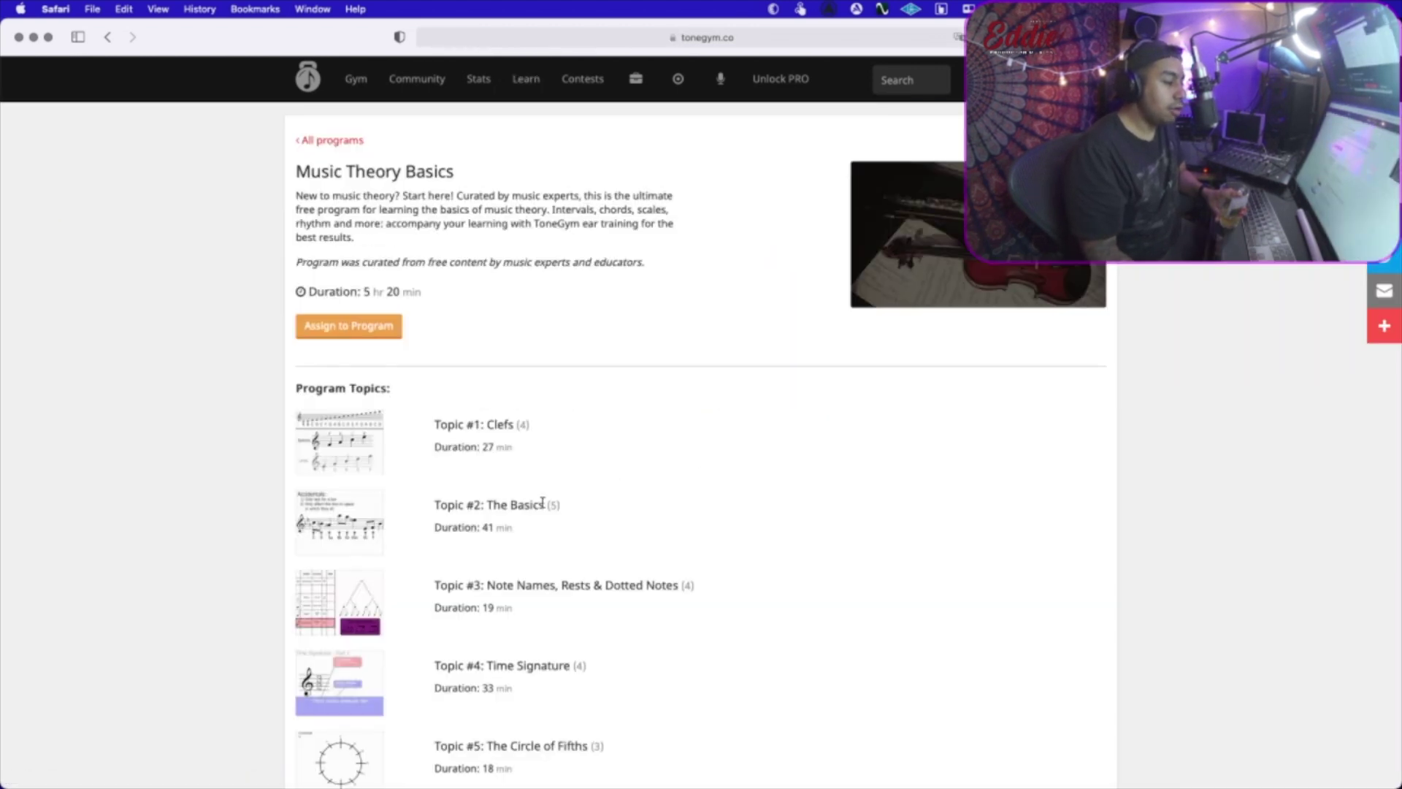
pyautogui.scroll(-3, 542, 502)
pyautogui.scroll(-2, 617, 454)
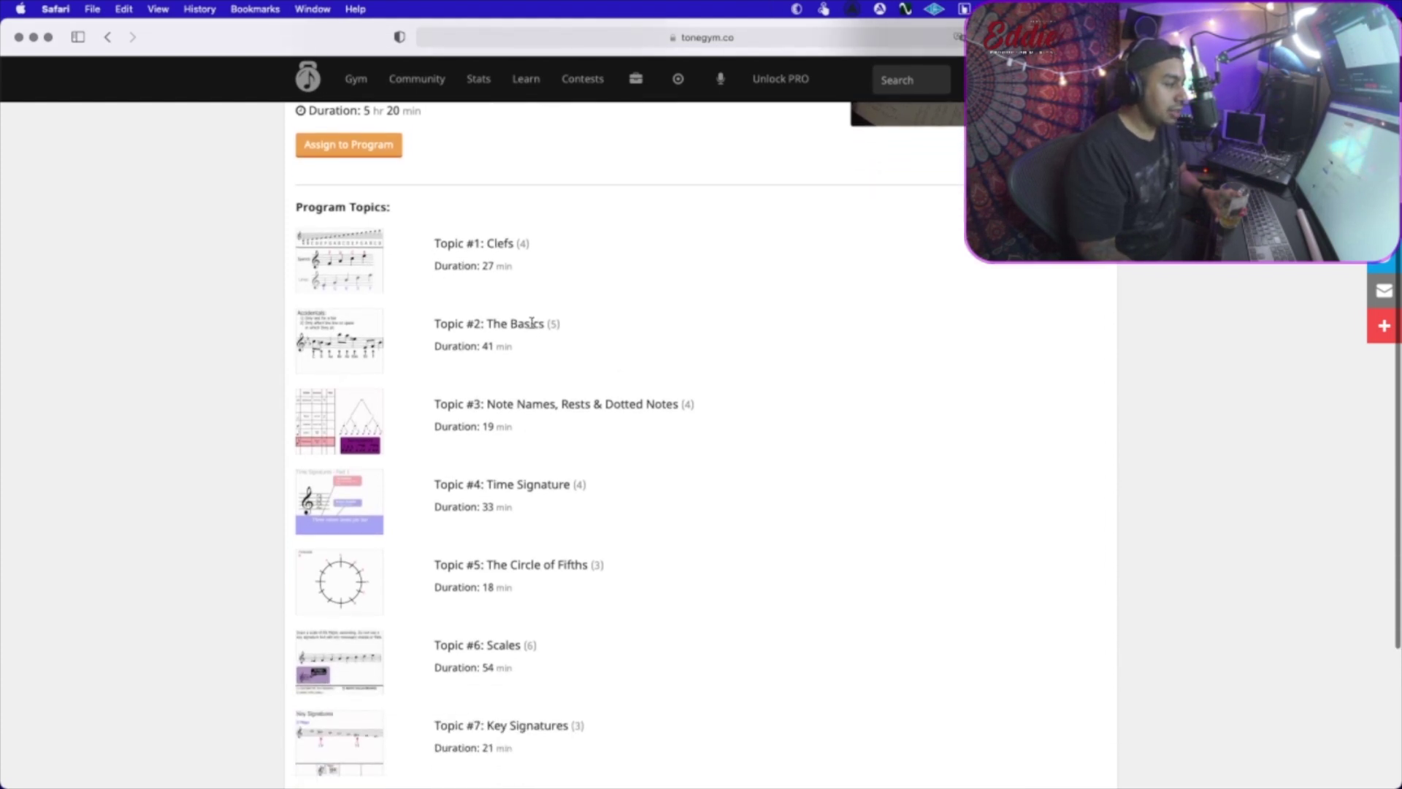
pyautogui.scroll(-3, 475, 285)
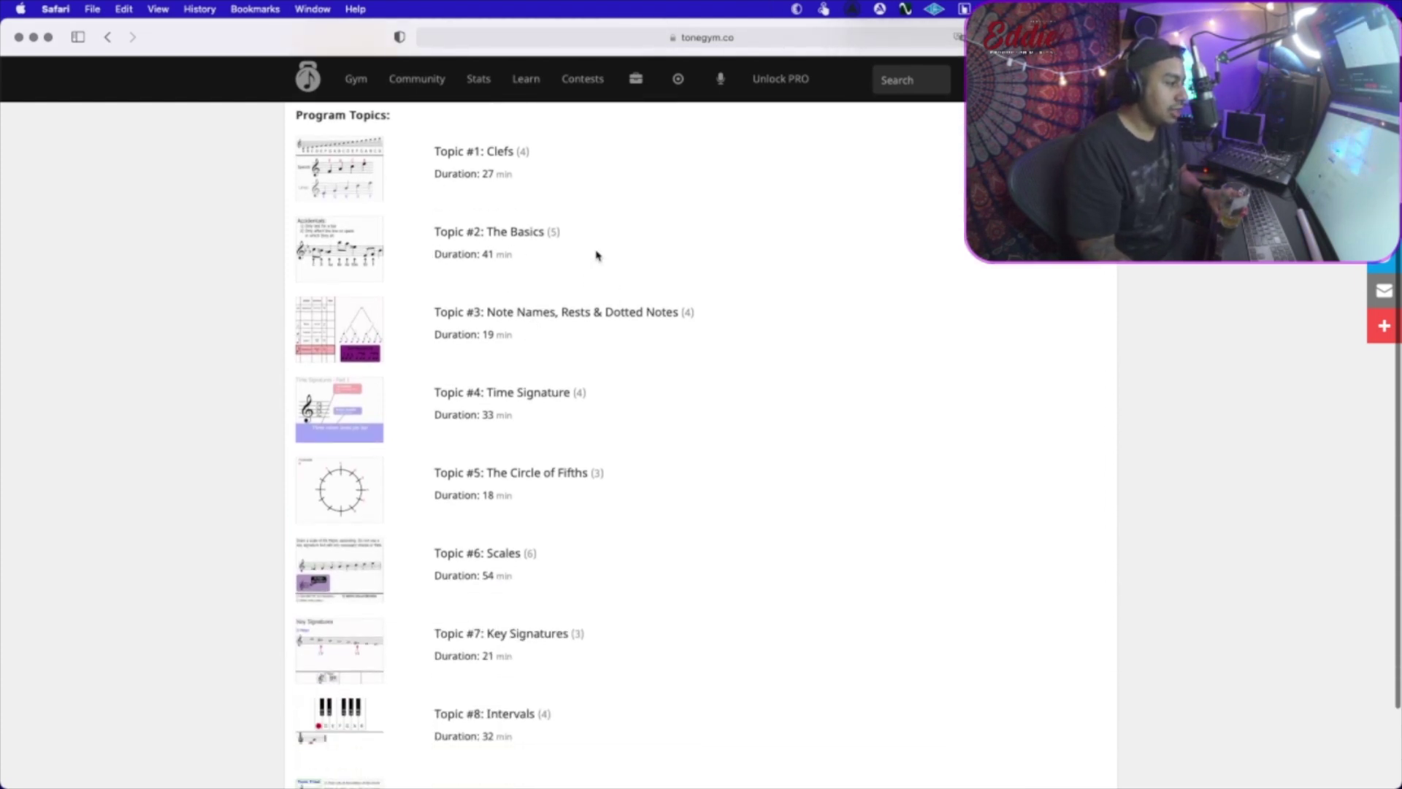
pyautogui.scroll(-1, 577, 254)
pyautogui.scroll(-2, 604, 310)
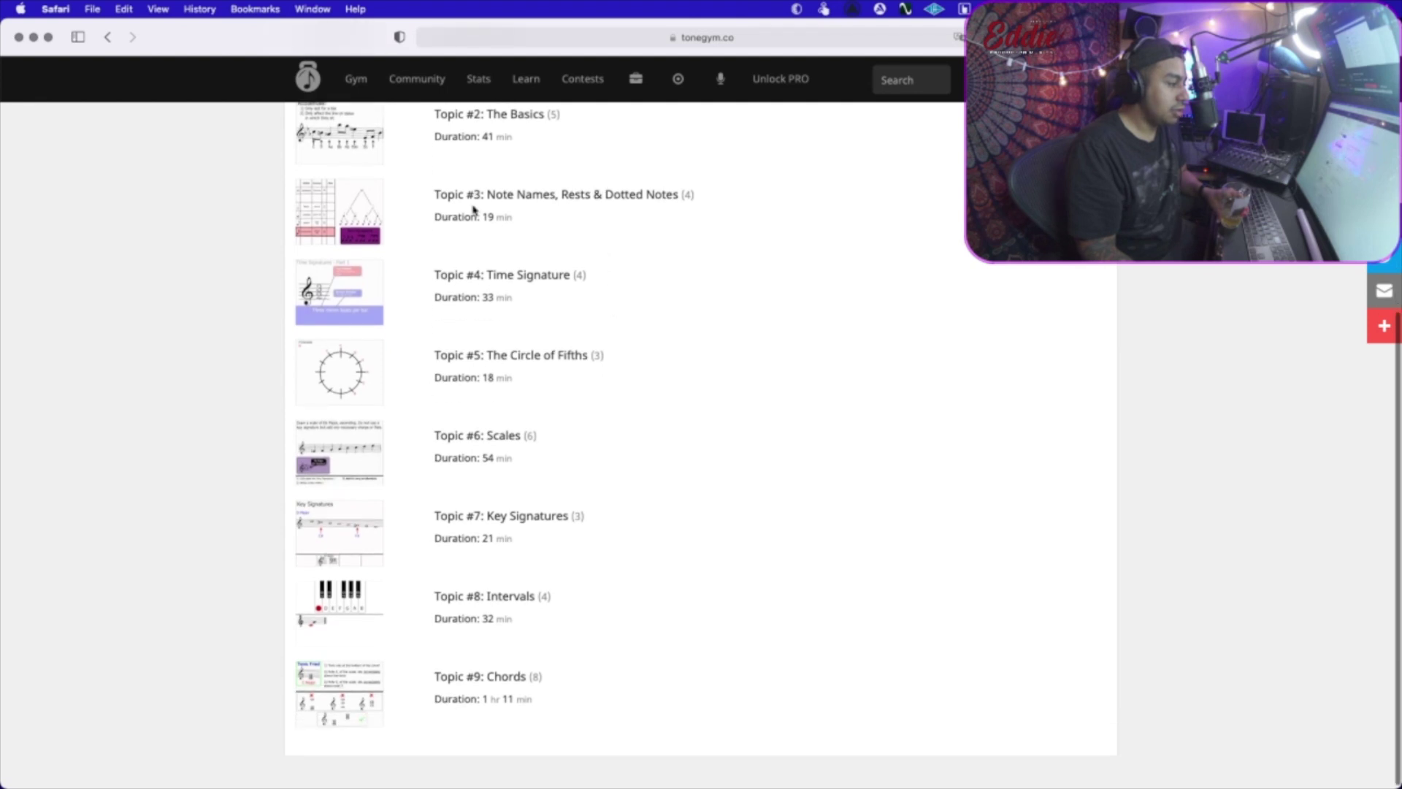
pyautogui.scroll(-1, 610, 248)
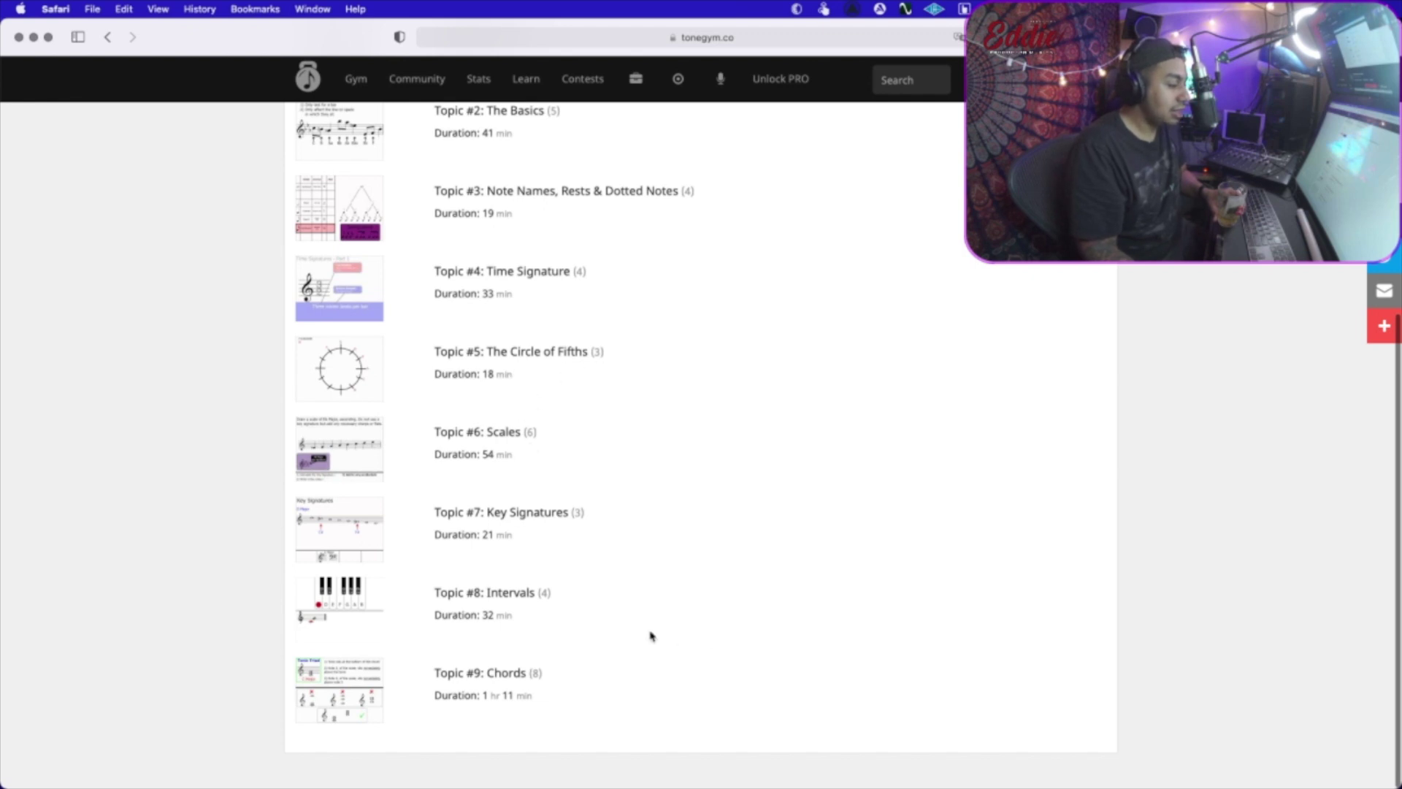
pyautogui.scroll(5, 652, 634)
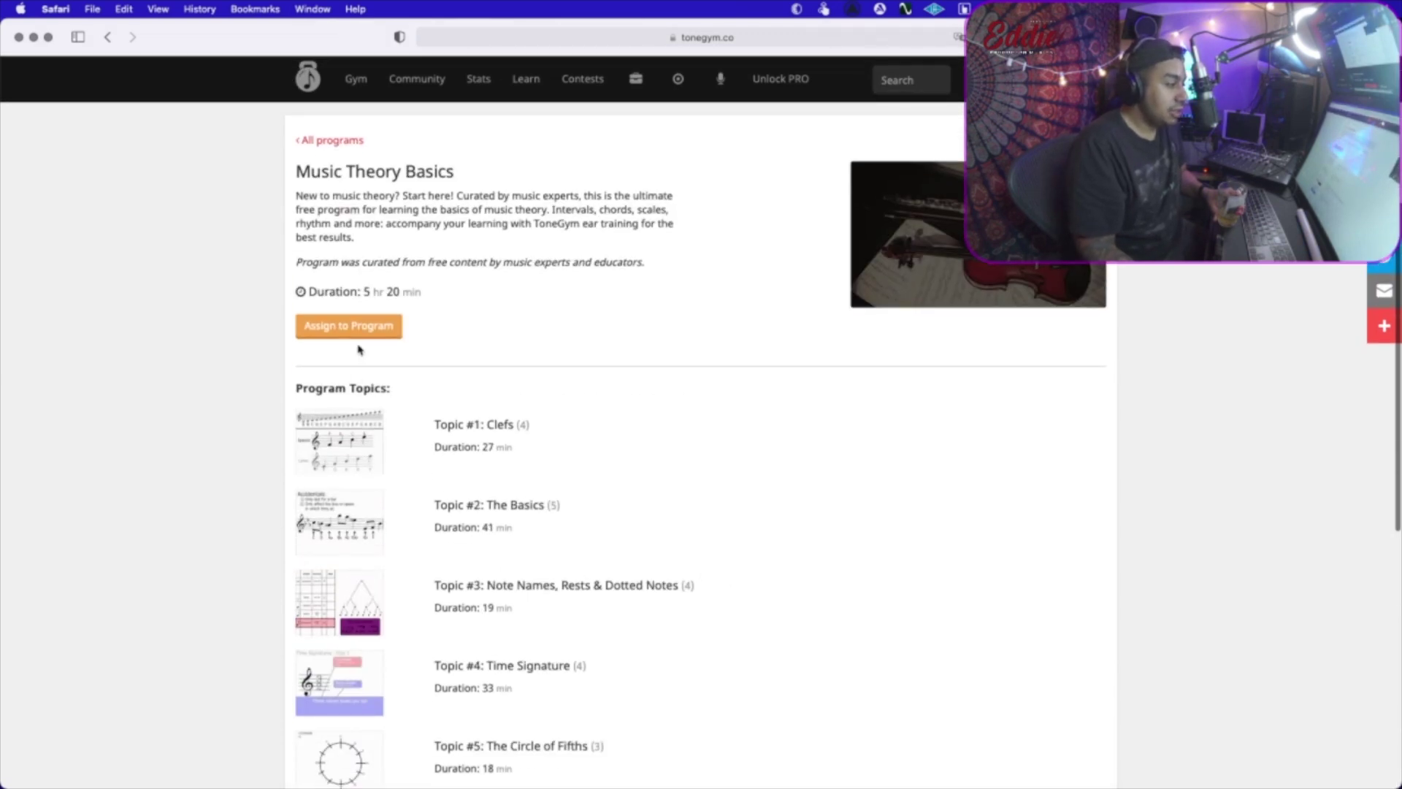
# Assign Music Theory Basics, then pause and close the Treble Clef lesson video.
pyautogui.click(359, 326)
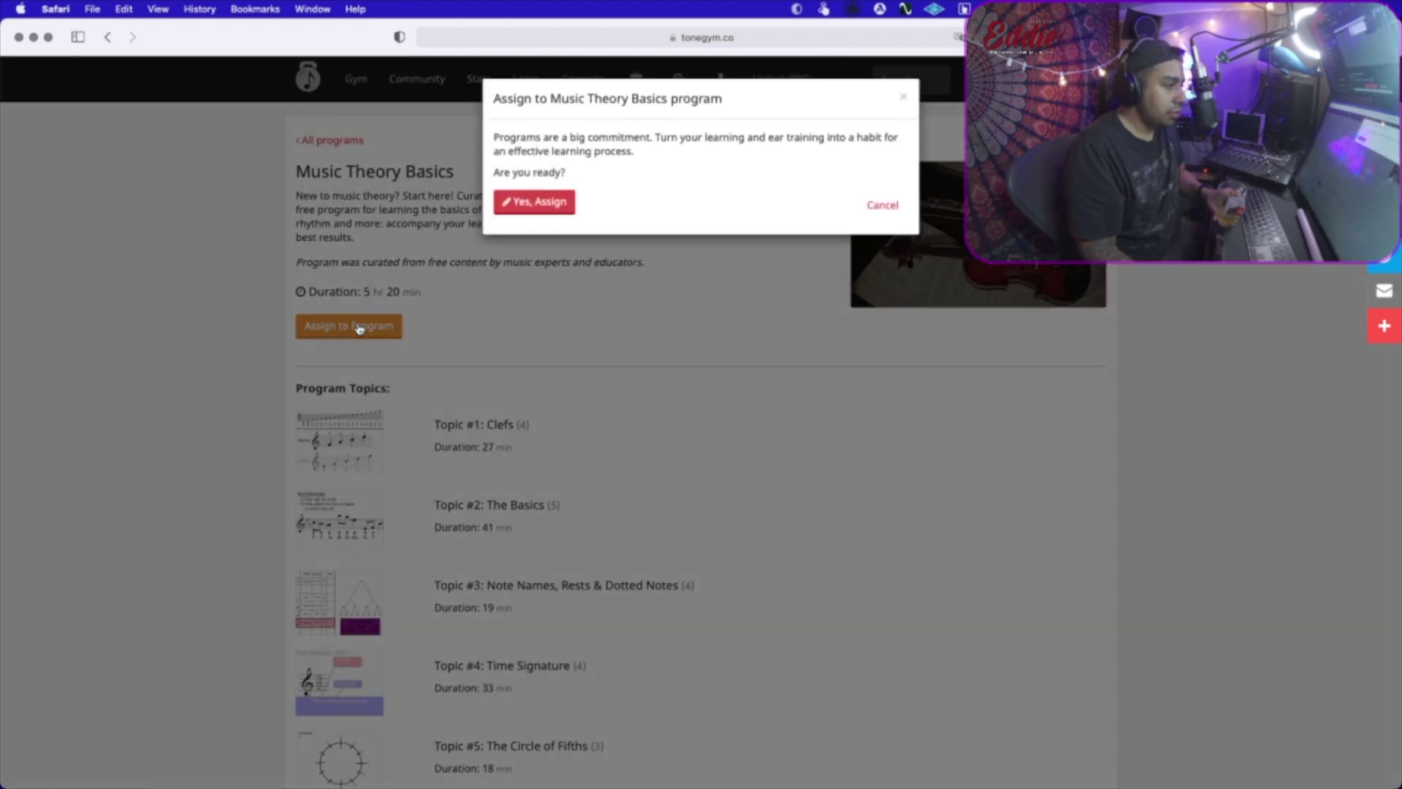
pyautogui.click(538, 204)
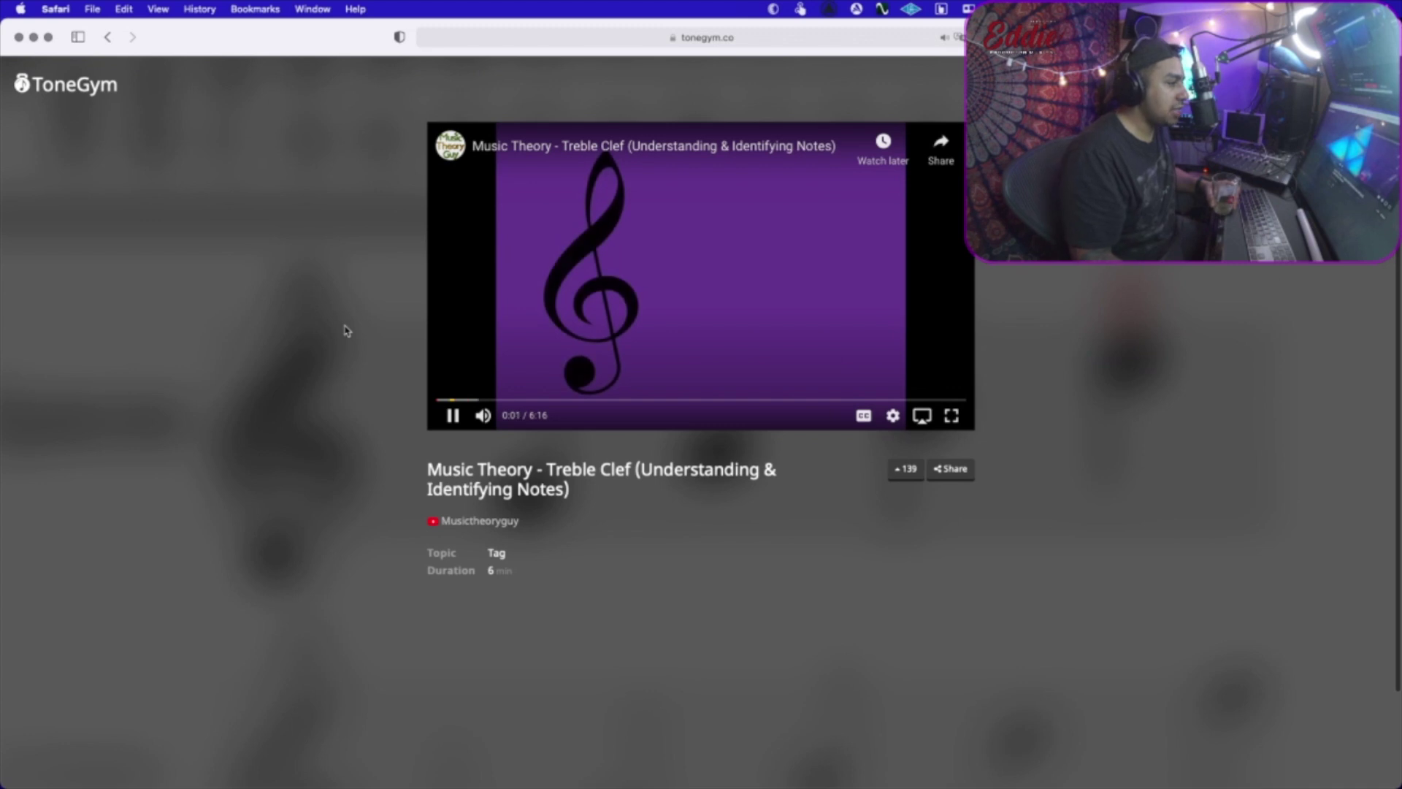
pyautogui.click(453, 415)
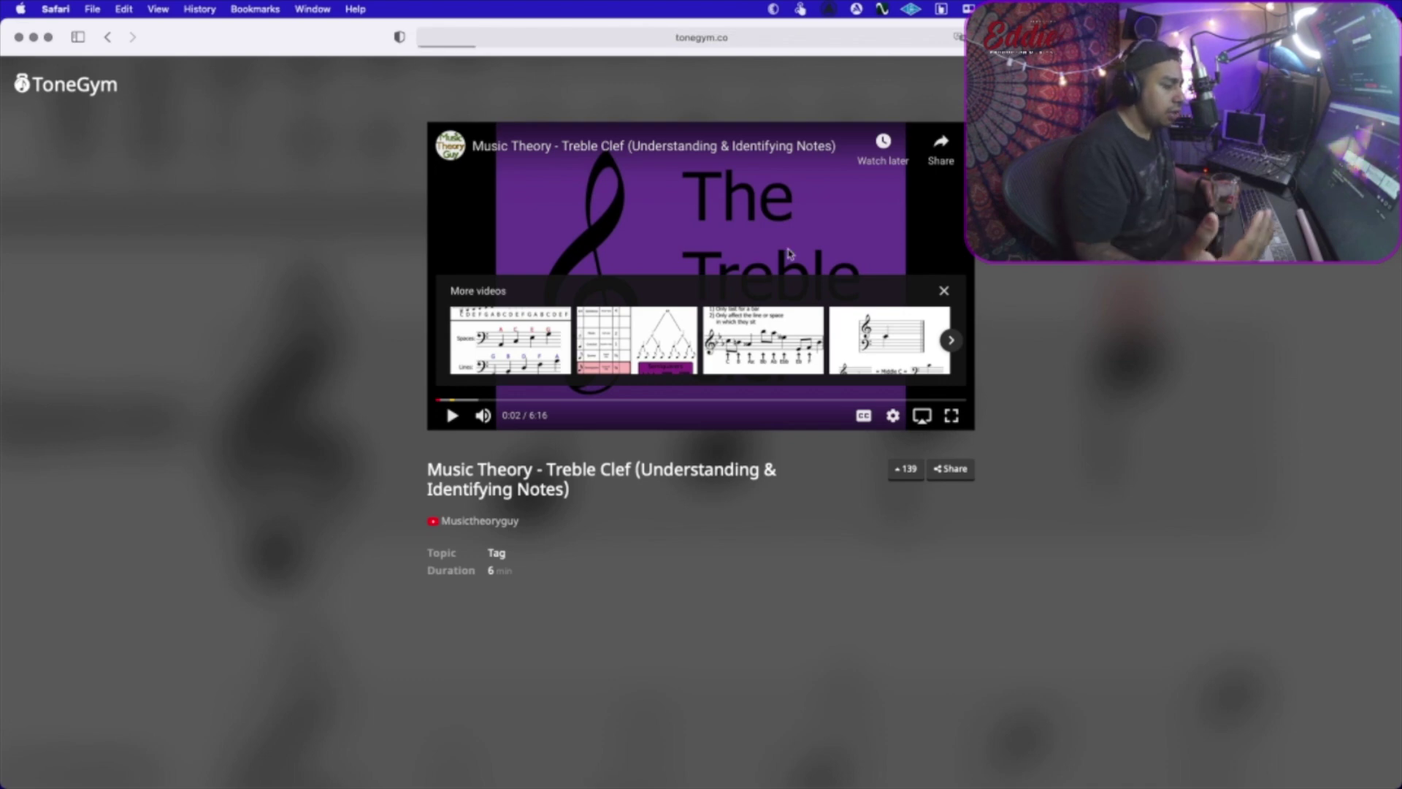
pyautogui.press('Escape')
# Scroll the Learn dashboard, then return to it from the Pro pricing offer.
pyautogui.scroll(-5, 511, 385)
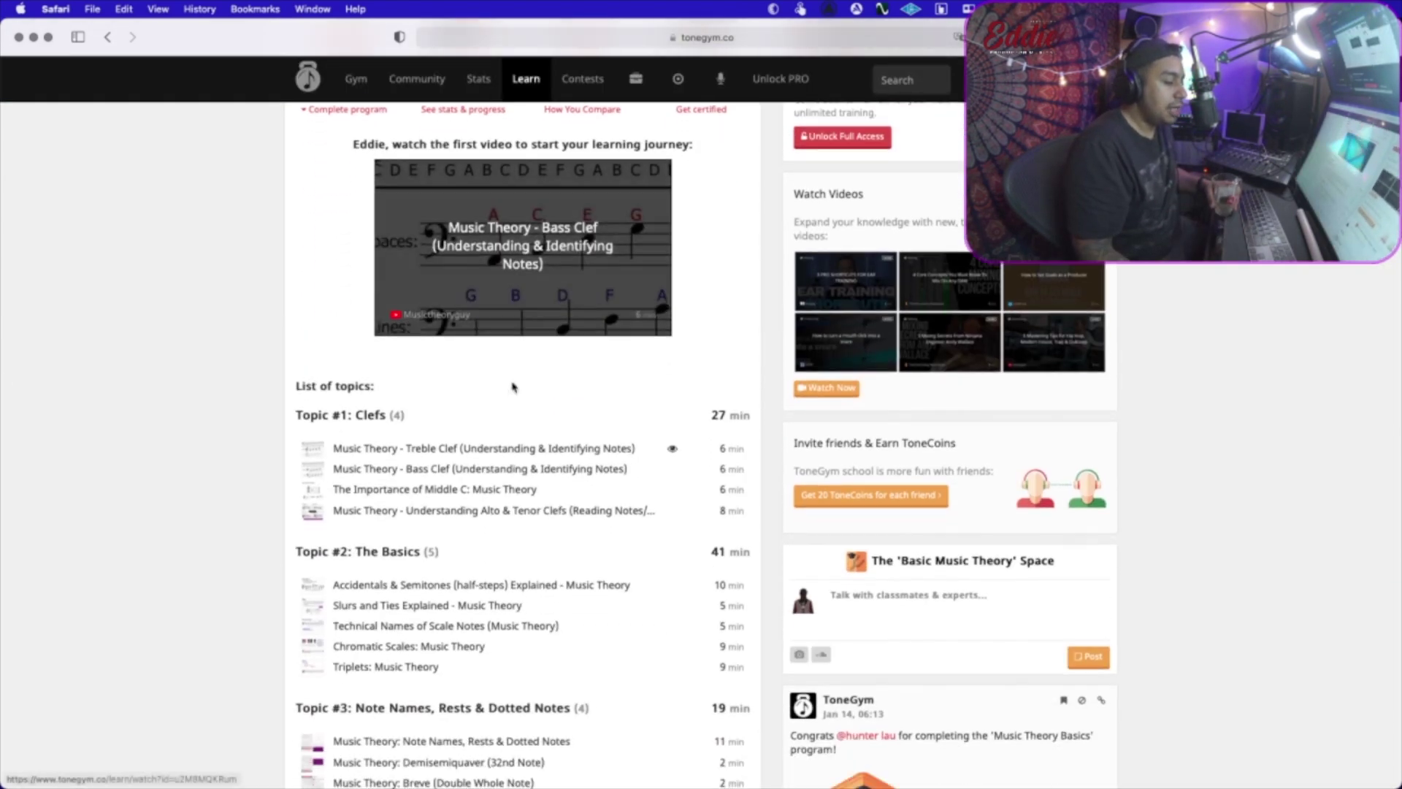
pyautogui.scroll(6, 605, 370)
pyautogui.scroll(-1, 605, 373)
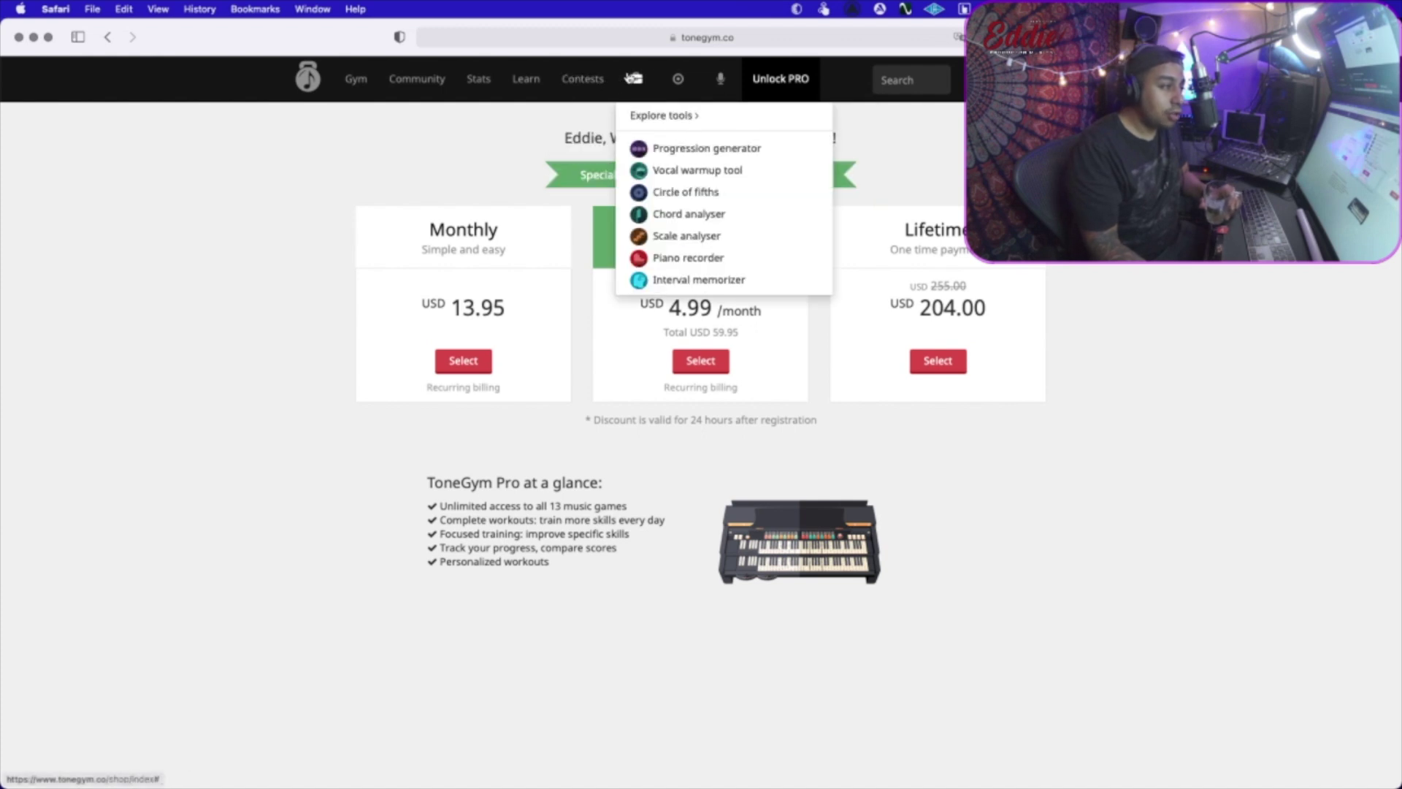
pyautogui.click(516, 76)
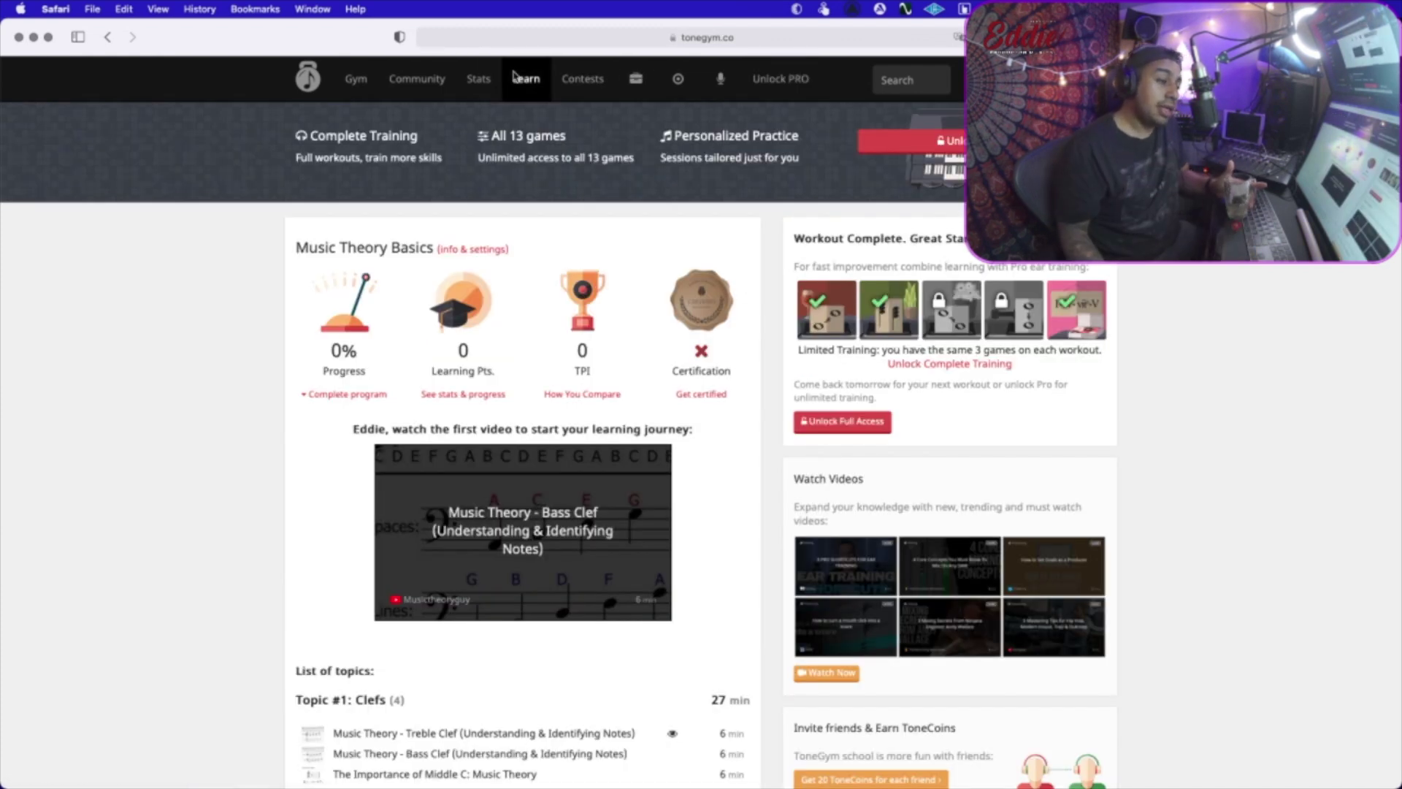